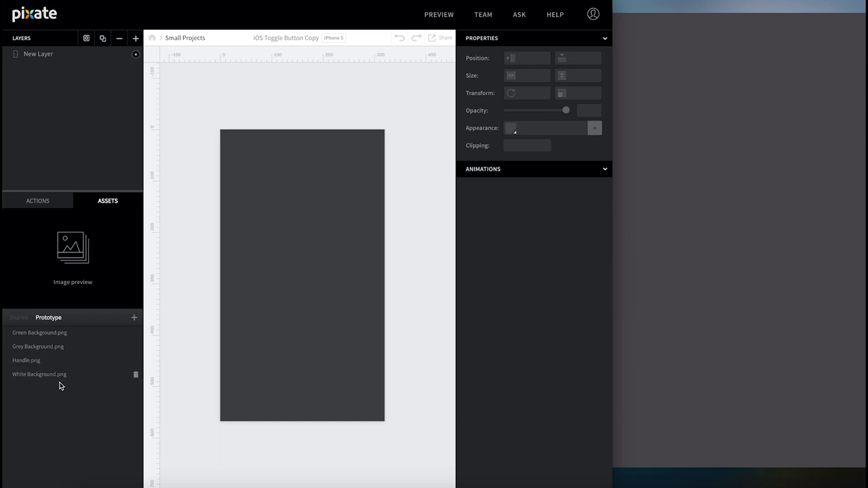
Step: Add a new layer sized 52 by 32 pt and place it at the centre of the dark screen, about 134, 268 pt
left_click(136, 38)
left_click_drag(279, 181, 318, 274)
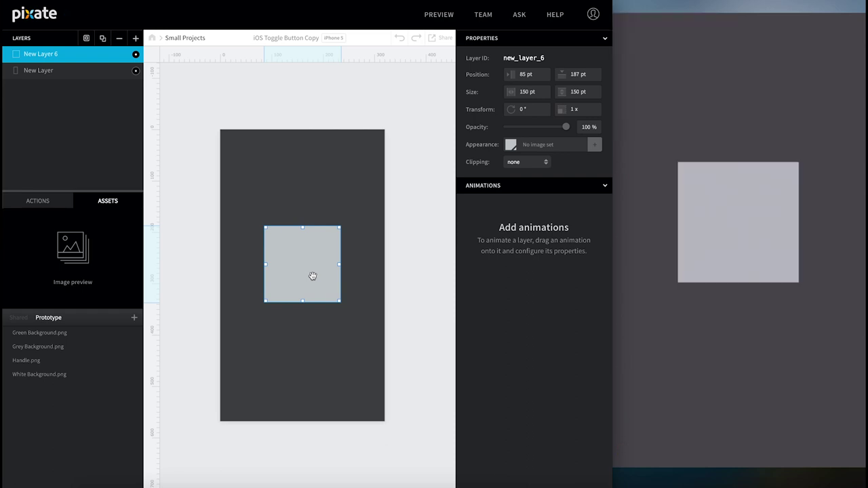
left_click(540, 92)
type("52")
key("Tab")
type("52")
key("Tab")
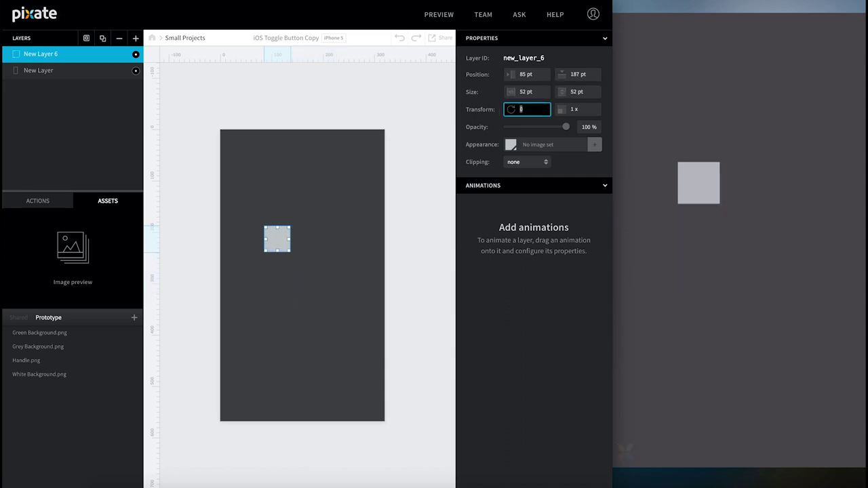
left_click(573, 93)
type("32")
key("Tab")
left_click_drag(270, 234, 298, 275)
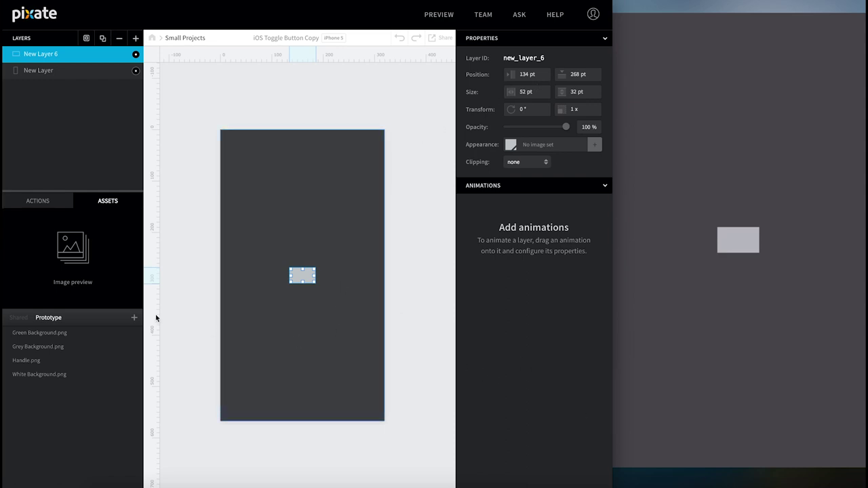
Step: Place two copies of the Handle.png asset on the canvas near the grey rectangle
left_click(45, 366)
left_click_drag(45, 366, 282, 284)
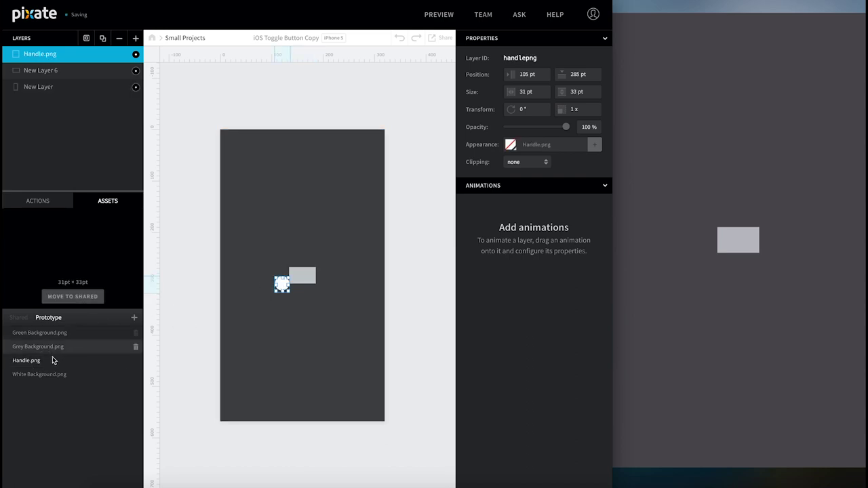
left_click_drag(53, 360, 284, 301)
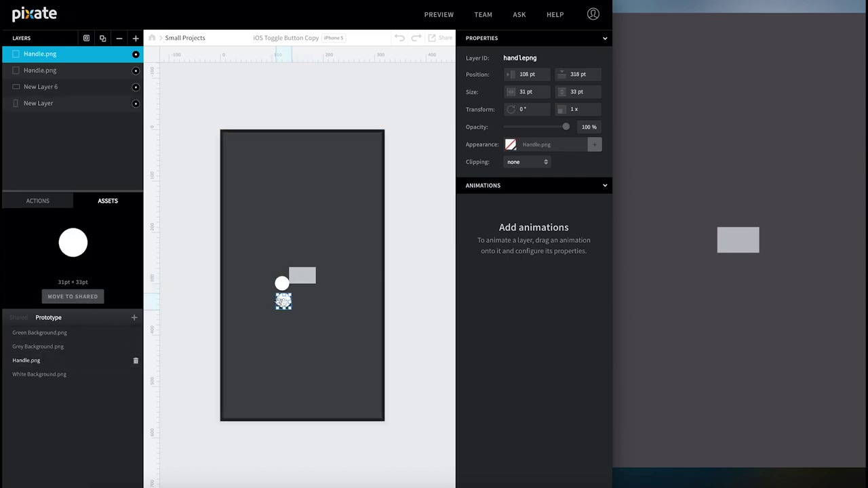
Step: Rename the two handle layers Handle On and Handle Off, and stack Handle Off above Handle On
double_click(47, 56)
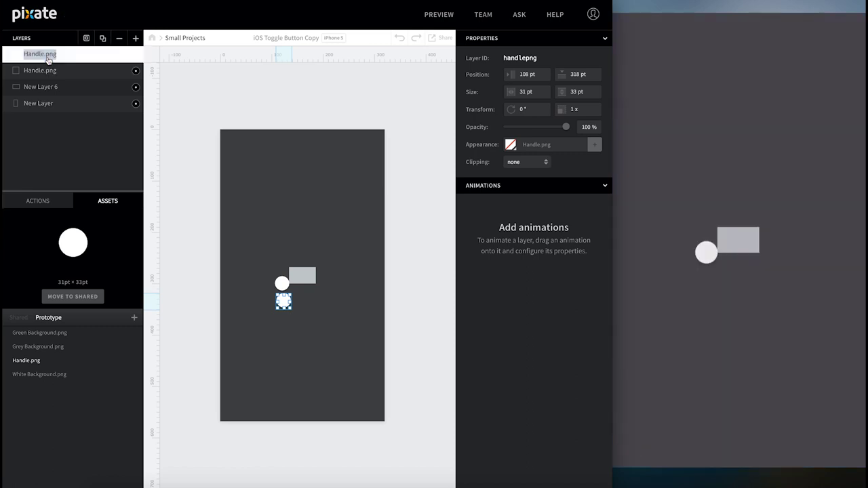
type("Handle On")
key("Return")
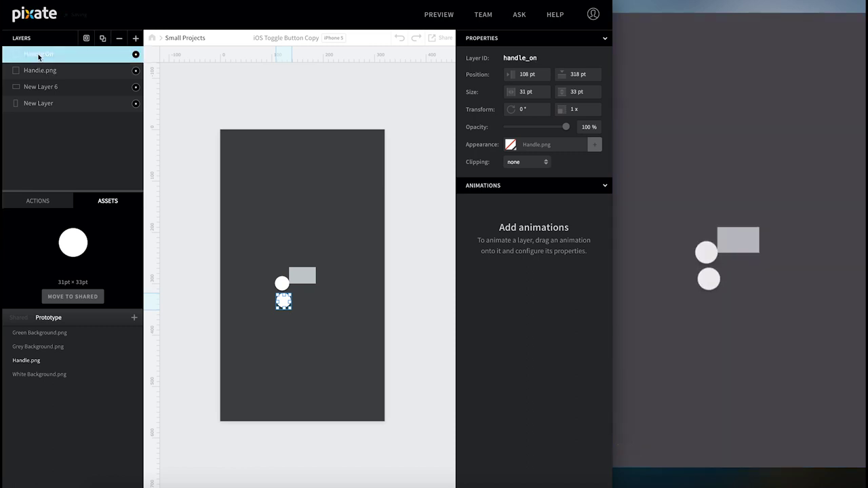
double_click(37, 72)
type("Han")
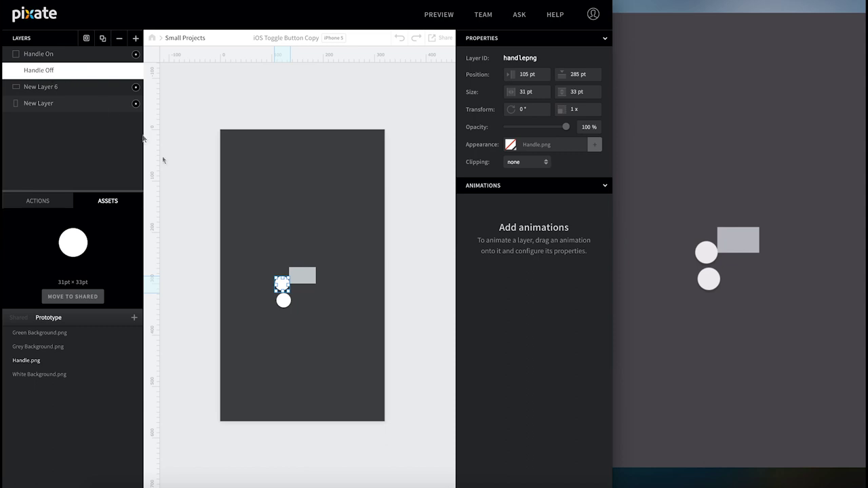
left_click(188, 183)
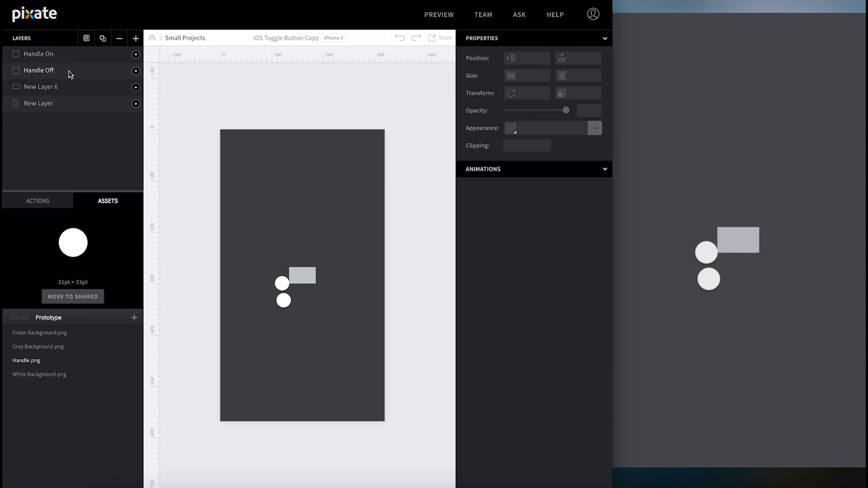
left_click_drag(68, 74, 64, 52)
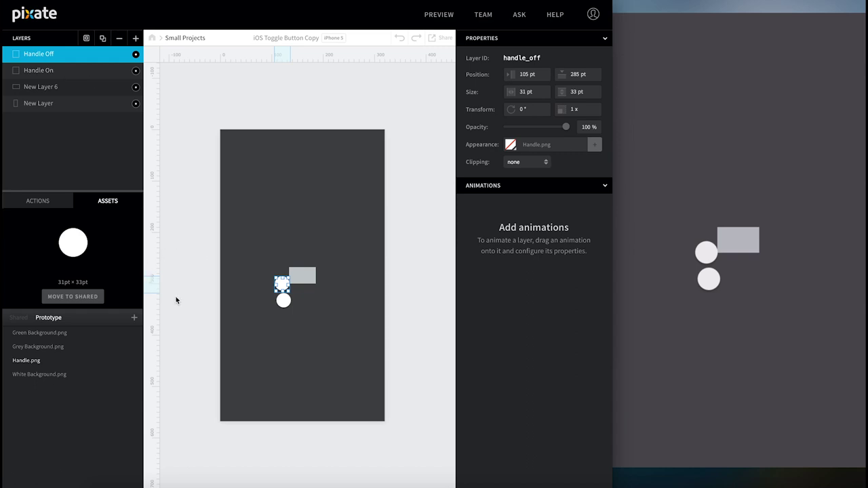
Step: Make the fill of New Layer 6 transparent and place both handles over its left end at about 129, 267 pt
left_click(201, 300)
left_click(282, 286)
left_click_drag(282, 286, 302, 292)
left_click(303, 275)
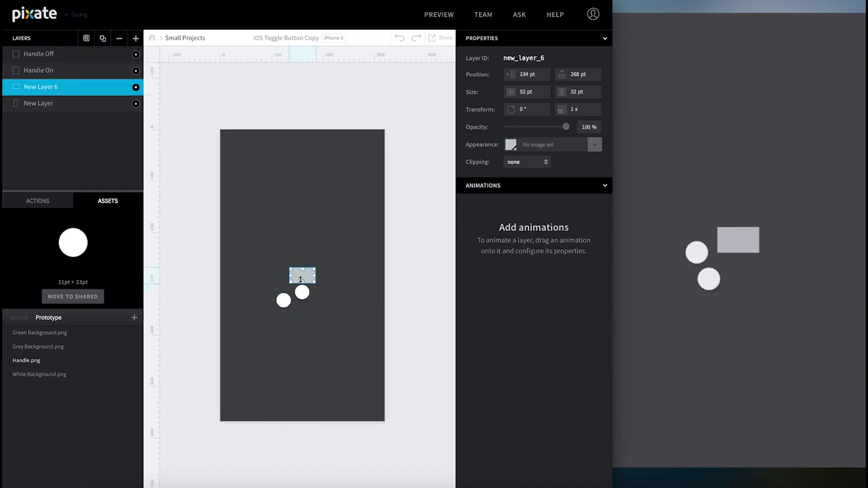
left_click(510, 145)
left_click(508, 70)
mouse_move(302, 292)
left_mouse_down()
mouse_move(292, 272)
mouse_move(299, 274)
mouse_move(290, 285)
mouse_move(296, 276)
left_mouse_up()
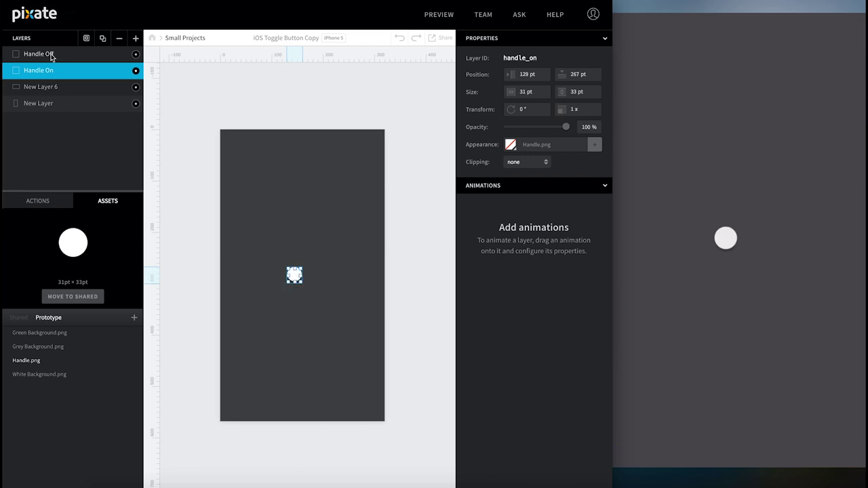
Step: Nest Handle Off and Handle On inside New Layer 6, with Handle Off on top
left_click_drag(50, 87, 54, 54)
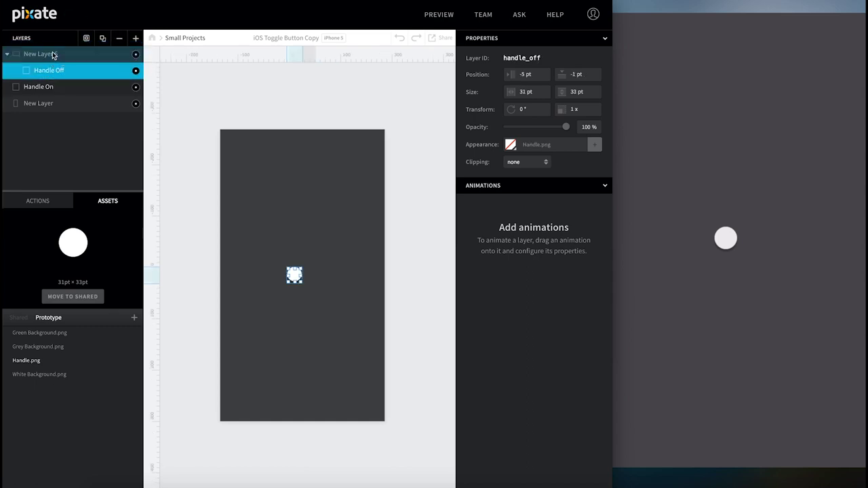
left_click(52, 85)
left_click_drag(52, 85, 53, 75)
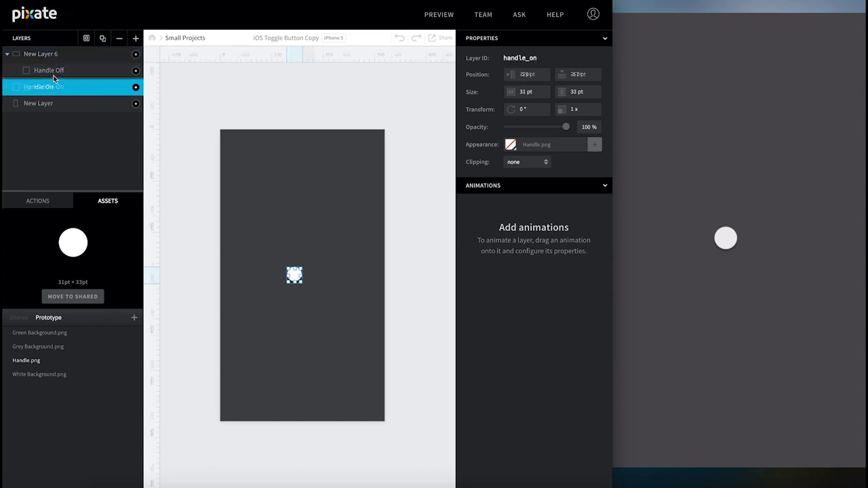
Step: Set the position of both Handle On and Handle Off to 0, 0 pt within their parent layer
left_click(534, 75)
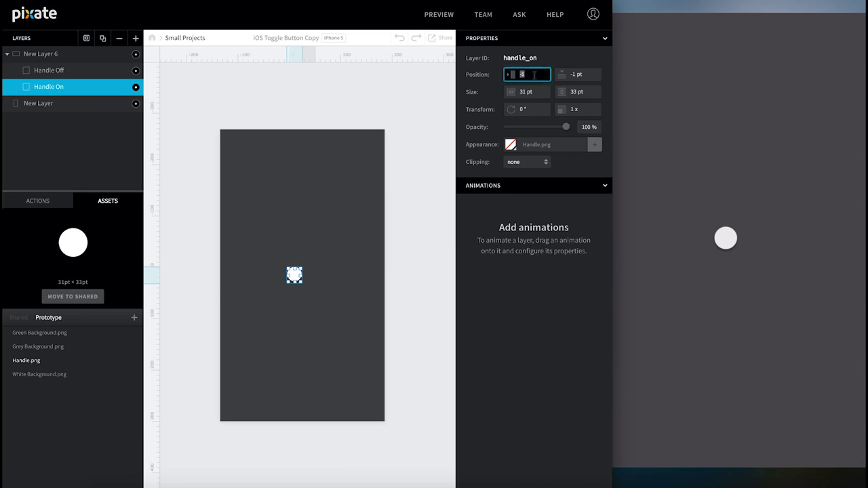
key("Tab")
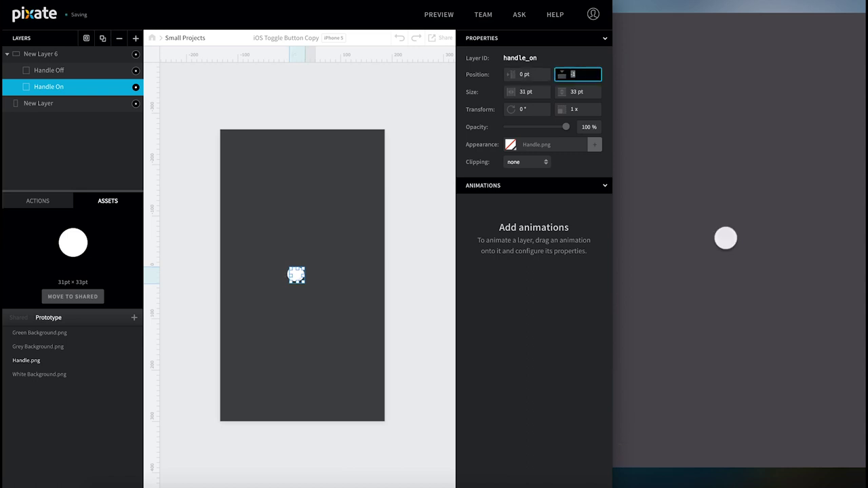
type("0")
key("Tab")
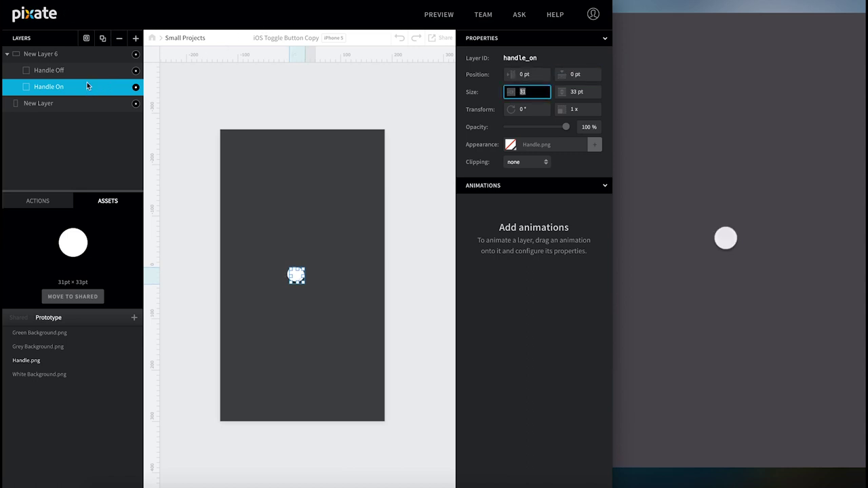
left_click(86, 72)
left_click(526, 74)
type("0")
key("Tab")
type("0")
key("Tab")
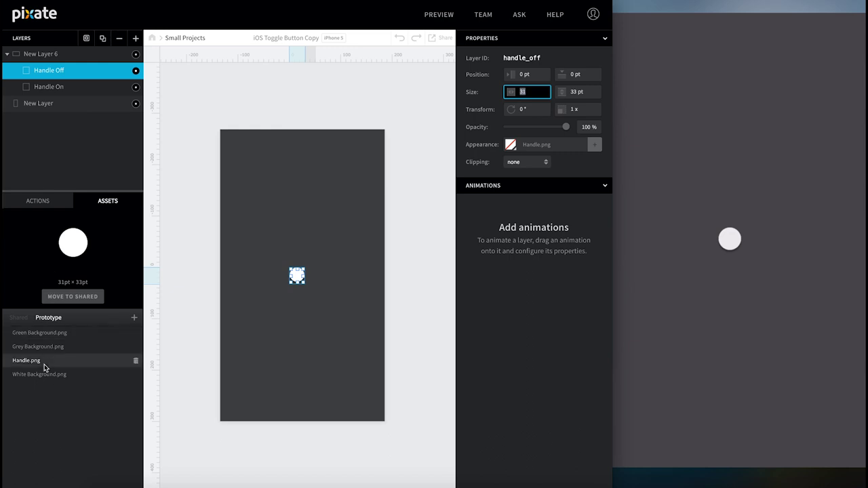
Step: Place the White, Grey and Green Background.png assets on the canvas over the handles
left_click_drag(41, 379, 303, 276)
left_click_drag(32, 353, 303, 280)
left_click_drag(66, 332, 303, 278)
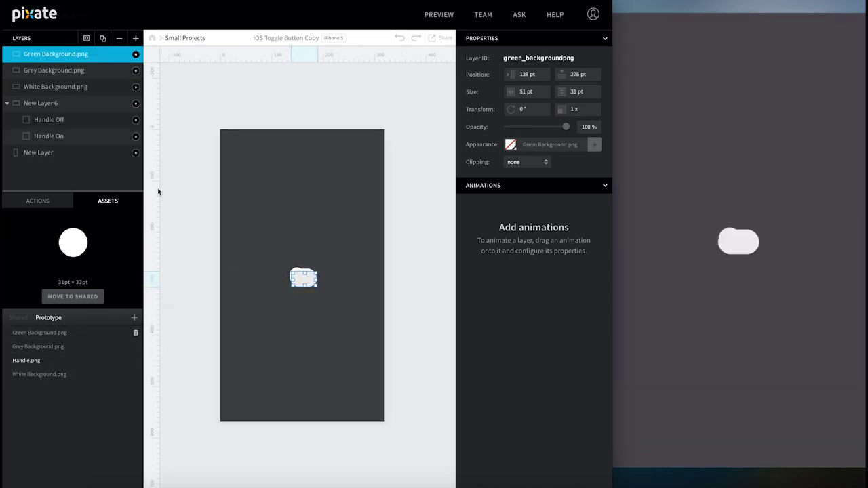
Step: Nest the three backgrounds in New Layer 6 below the handles, ordered white, green, grey from top to bottom
left_click_drag(83, 88, 77, 141)
left_click_drag(82, 75, 69, 128)
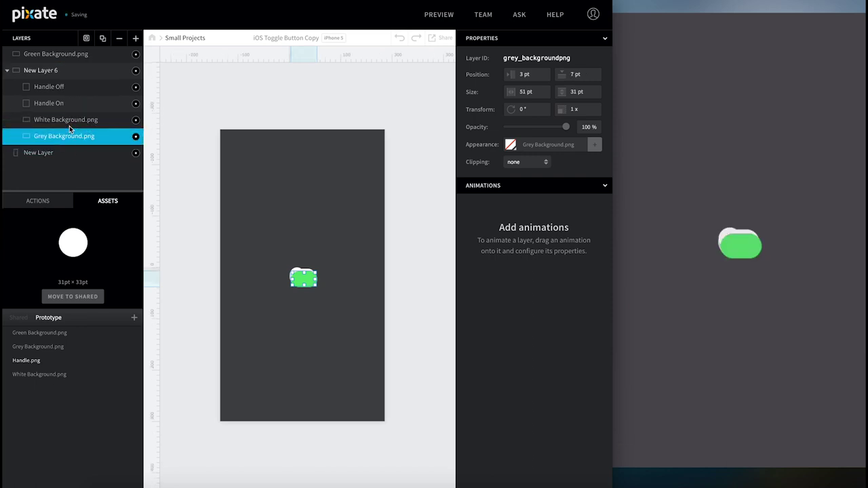
left_click(73, 55)
left_click_drag(73, 56, 67, 128)
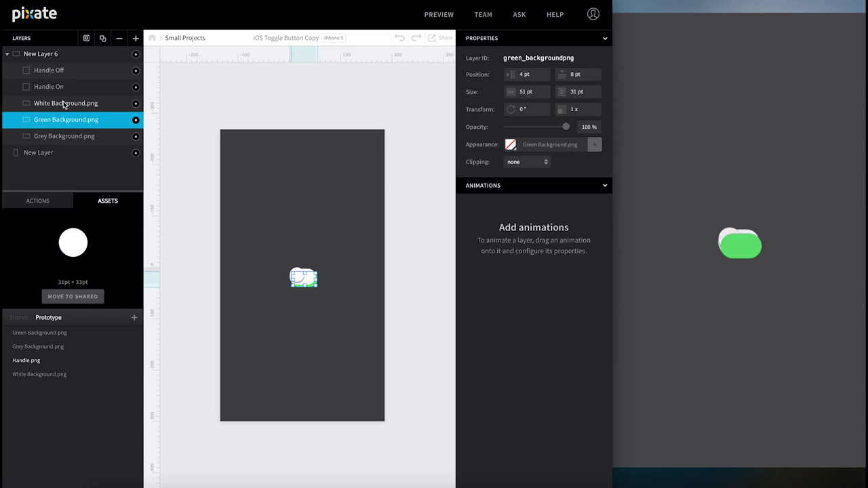
Step: Set the positions of White Background.png and Green Background.png to 0, 0 pt
left_click(66, 104)
left_click(535, 75)
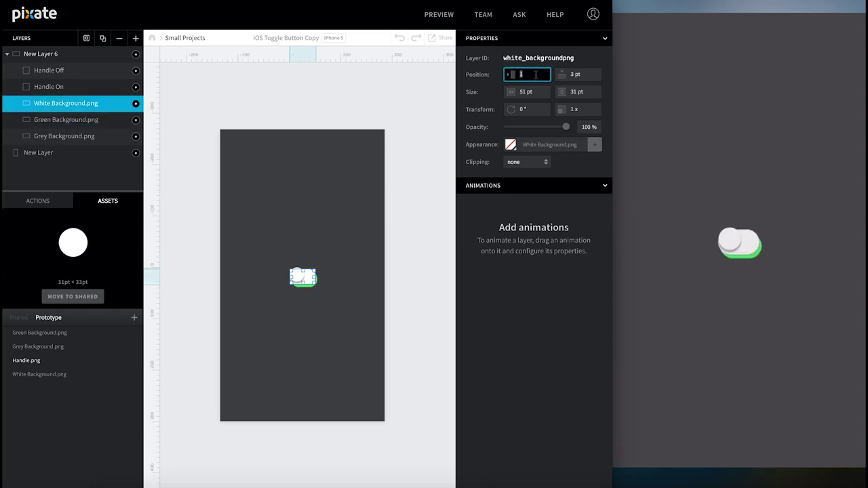
type("0")
key("Tab")
type("0")
key("Tab")
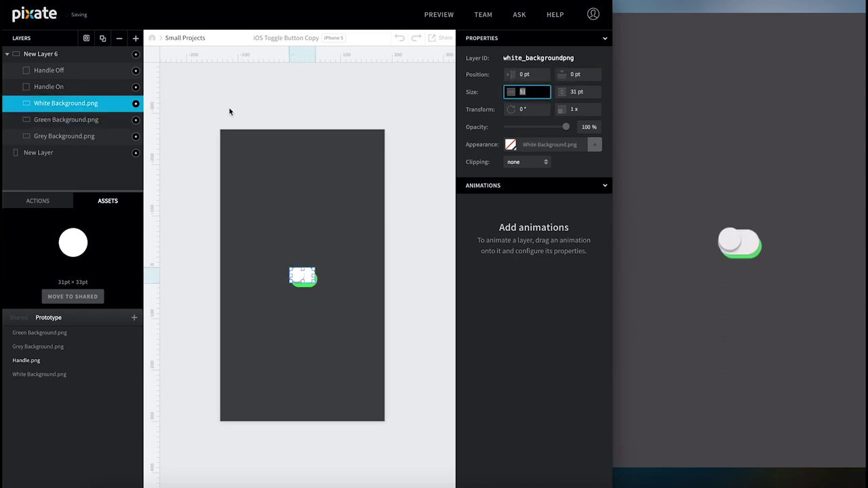
left_click(80, 122)
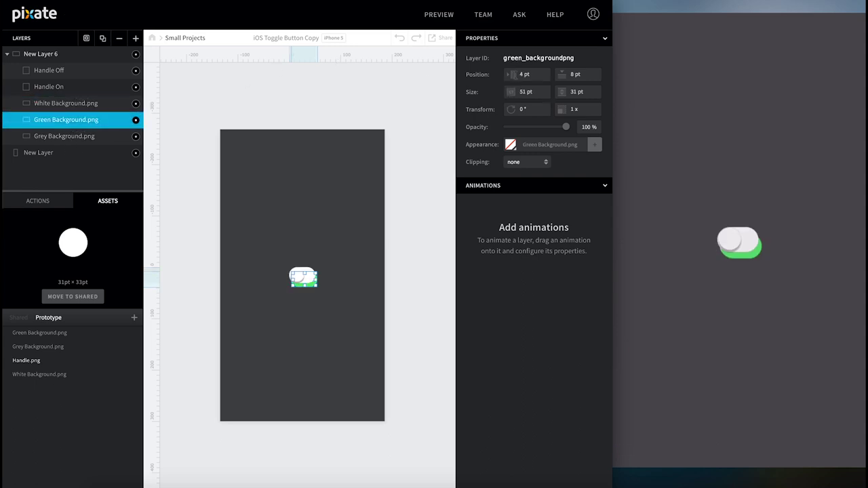
left_click(522, 74)
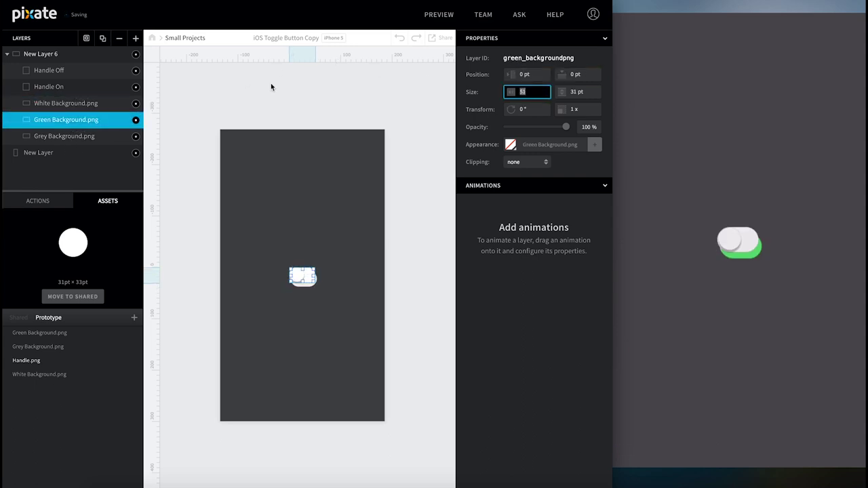
Step: Set the position of Grey Background.png to 0, 0 pt
left_click(131, 141)
left_click(541, 75)
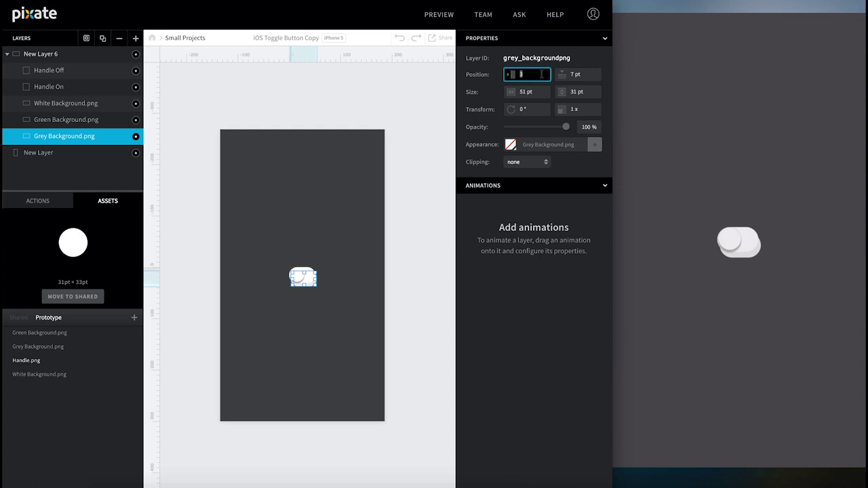
type("0")
key("Tab")
type("0")
key("Tab")
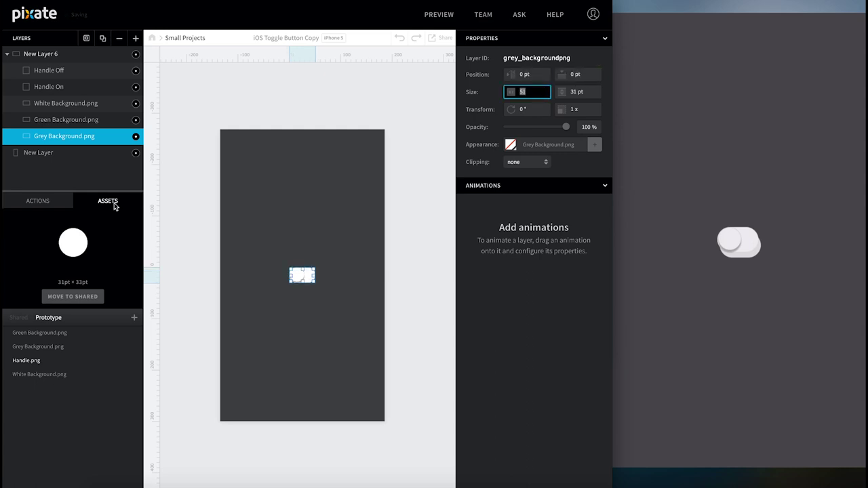
key("Return")
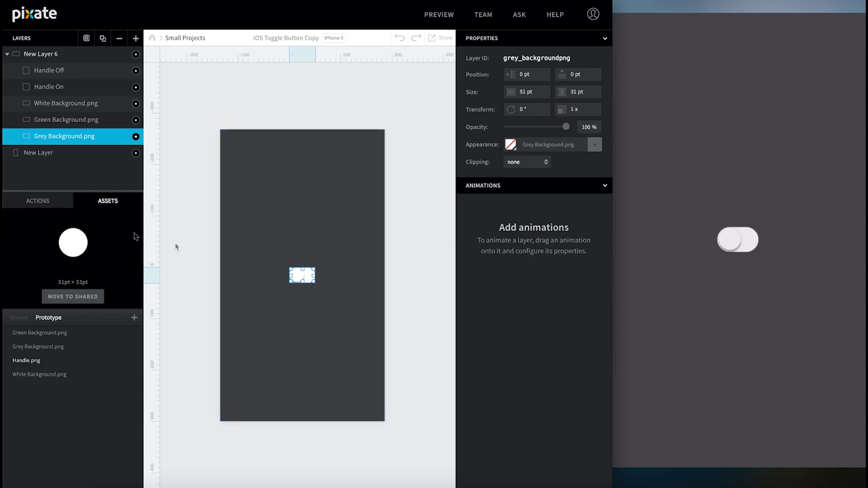
Step: Add a Tap interaction to both the Handle Off and Handle On layers
left_click(72, 73)
left_click(44, 204)
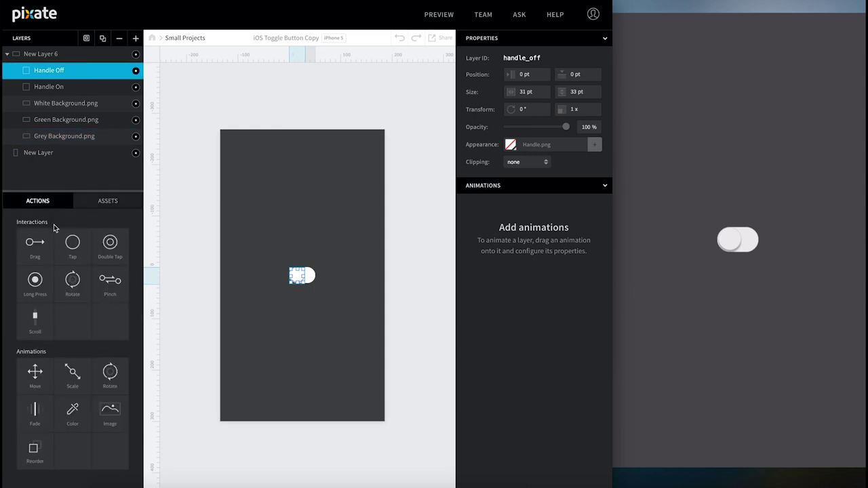
left_click_drag(71, 265, 45, 72)
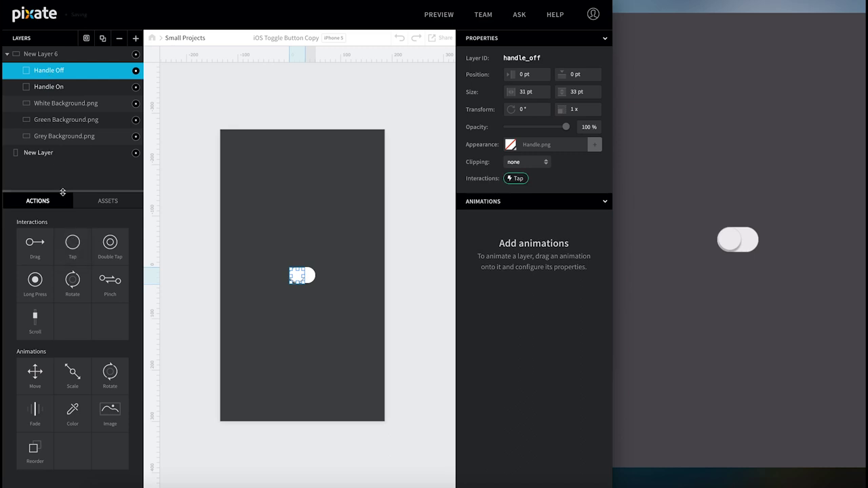
left_click_drag(73, 242, 49, 87)
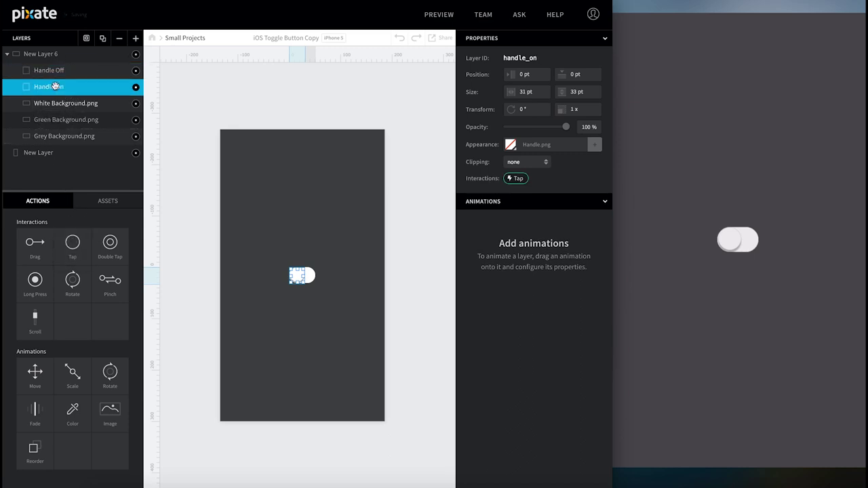
Step: Add two Move animations to the Handle Off layer
left_click(61, 73)
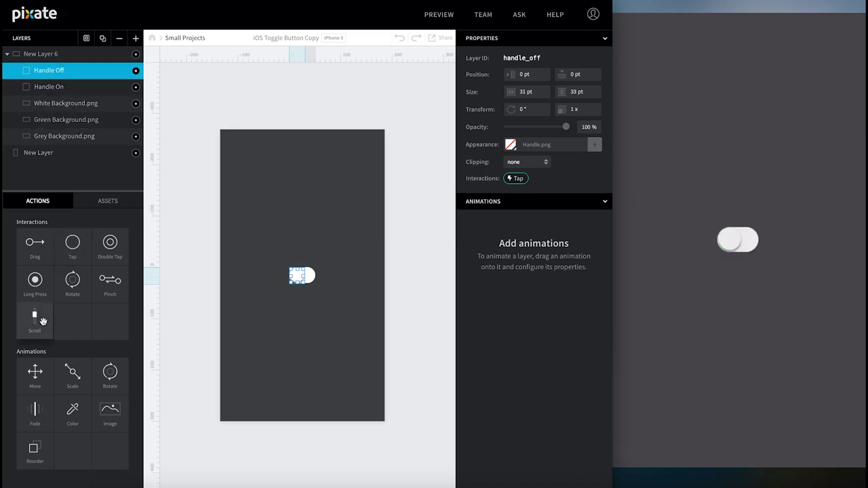
left_click_drag(35, 373, 44, 71)
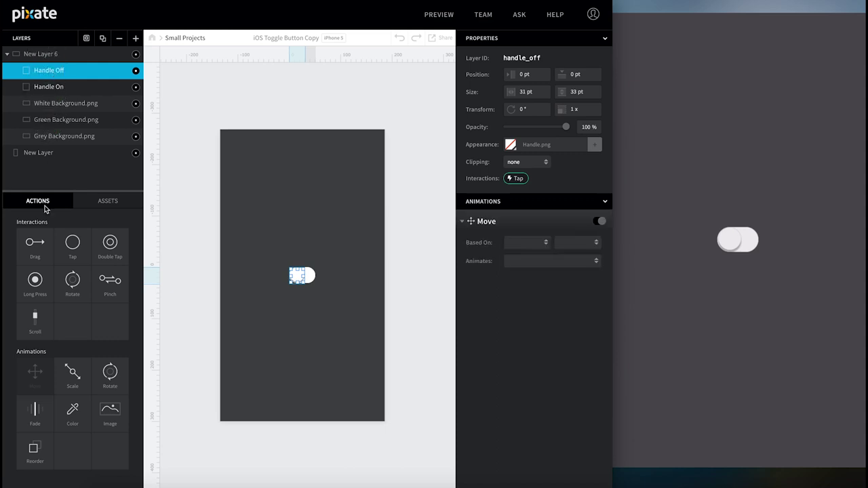
left_click_drag(34, 373, 58, 71)
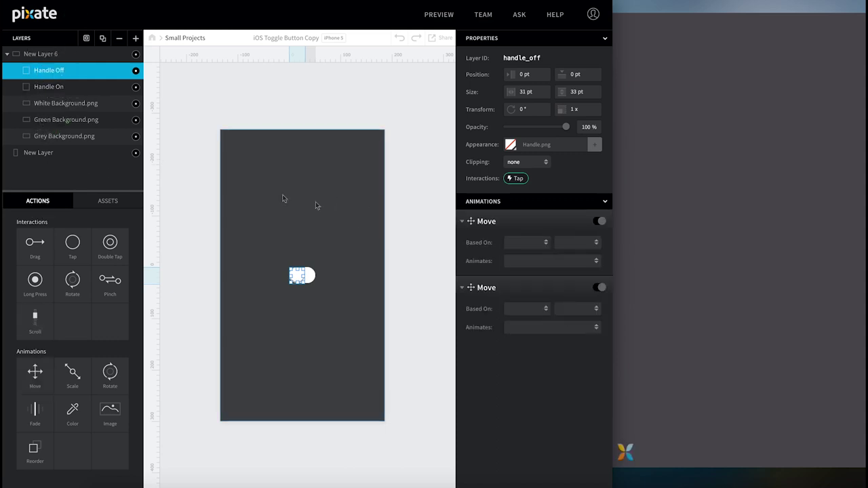
Step: Rename the Handle Off layer's two Move animations to Move Right and Move Left
left_click(487, 222)
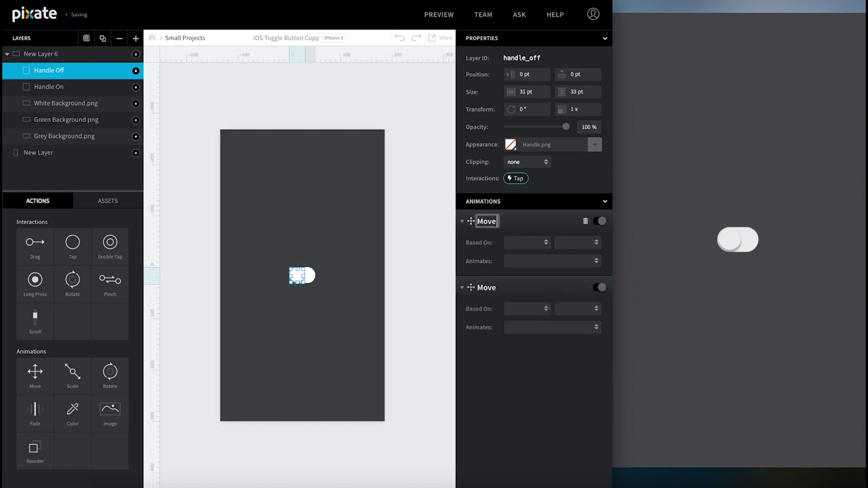
type("Right")
key("Return")
double_click(494, 287)
type("Move Left")
key("Return")
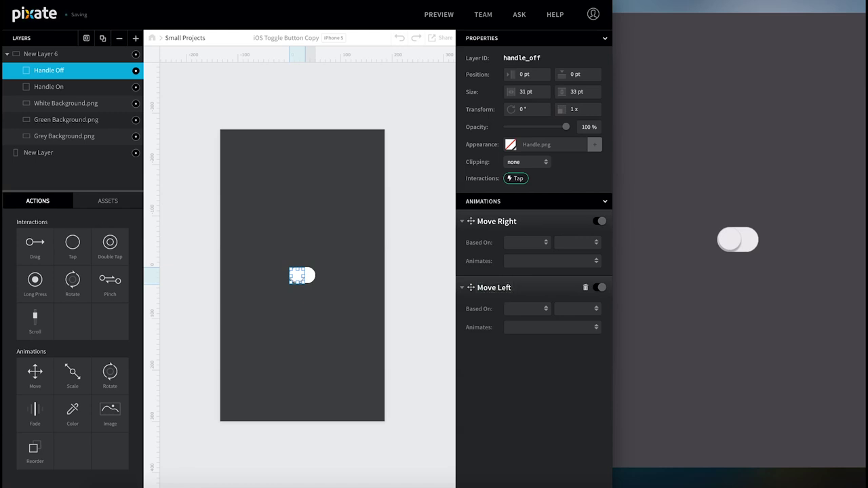
Step: Base the Handle Off layer's Move Right animation on a Tap of Handle Off
left_click(534, 244)
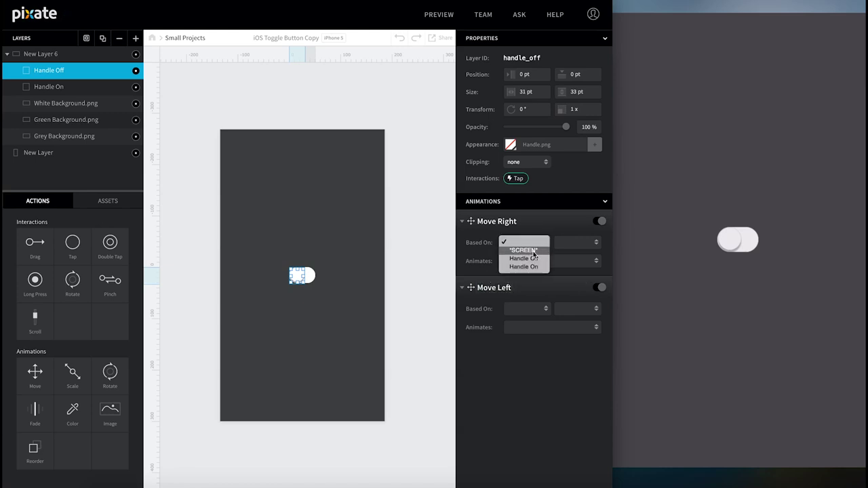
left_click(533, 259)
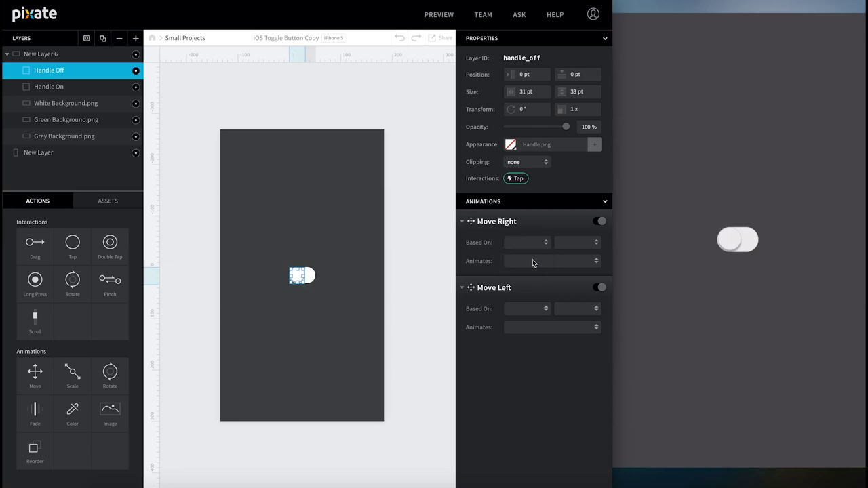
left_click(568, 250)
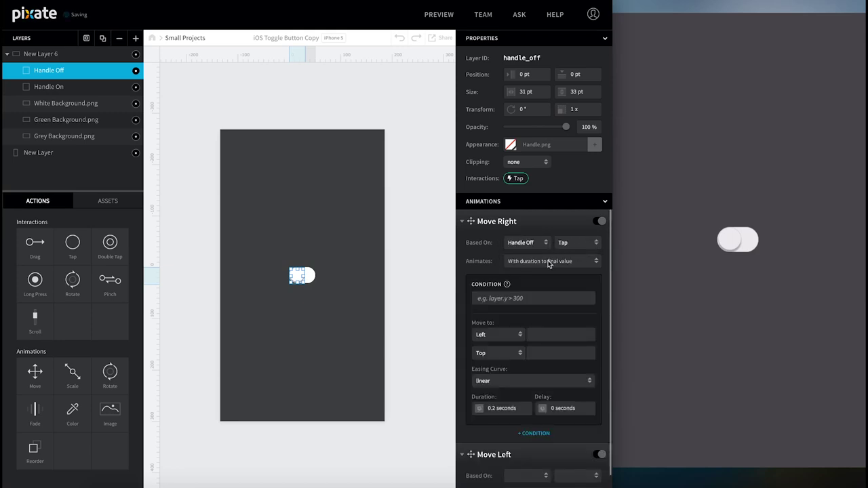
Step: Set the Move Right animation's easing curve to spring with a tension of 200, and collapse its settings
left_click(515, 380)
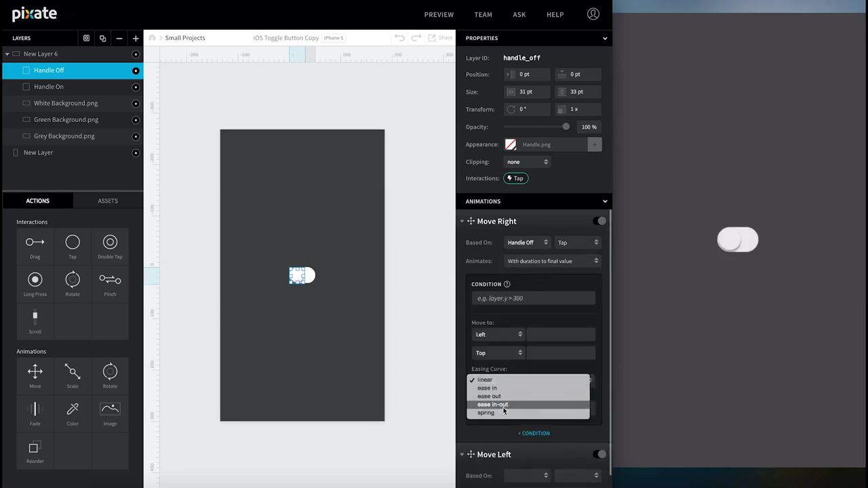
left_click(502, 412)
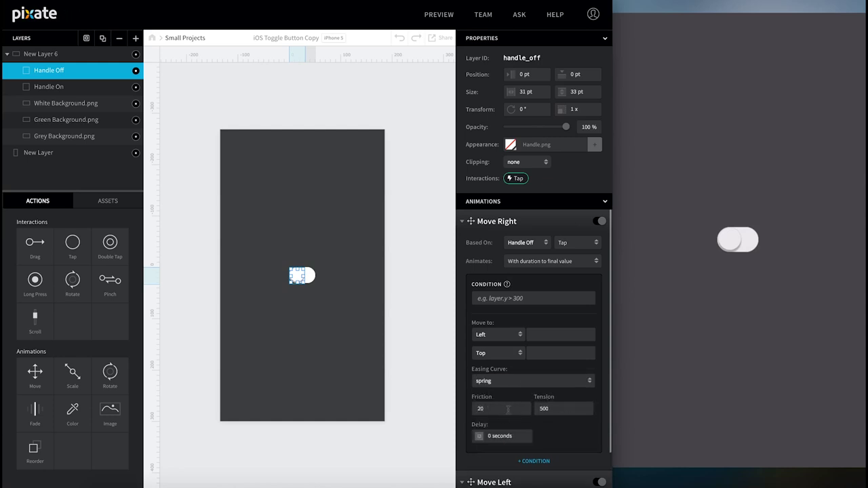
left_click(558, 408)
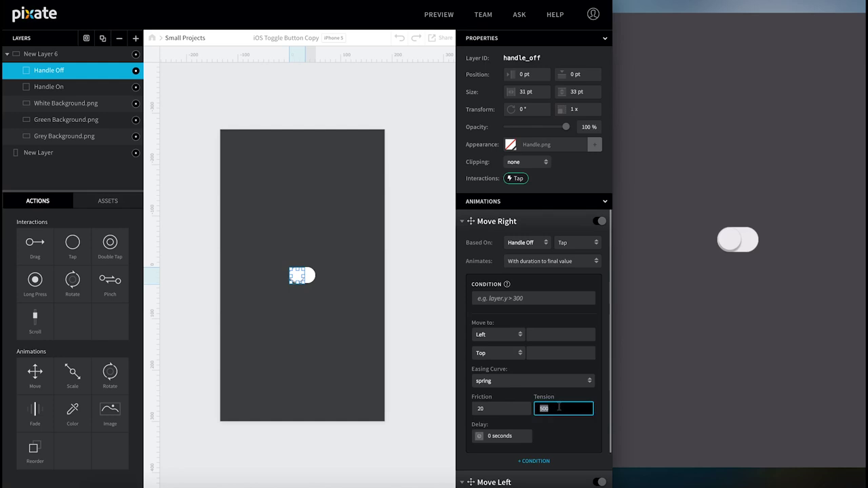
type("200")
key("Return")
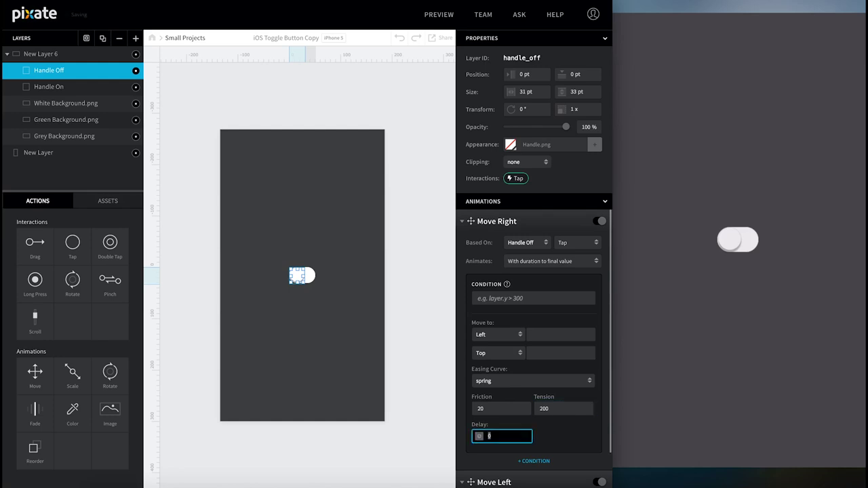
left_click(543, 223)
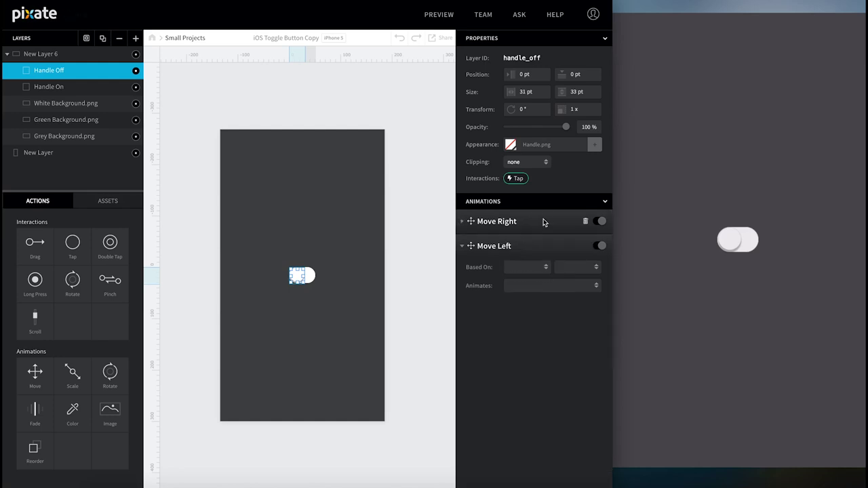
Step: Base the Handle Off layer's Move Left animation on a Tap of Handle On
left_click(526, 267)
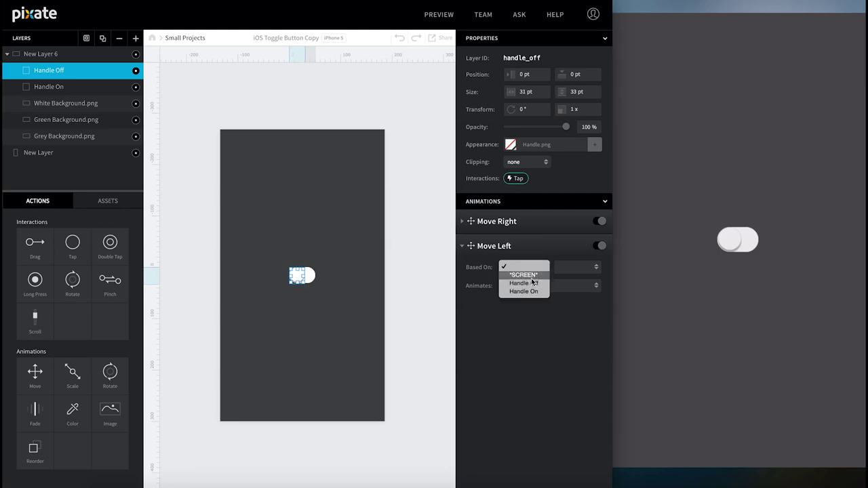
left_click(530, 292)
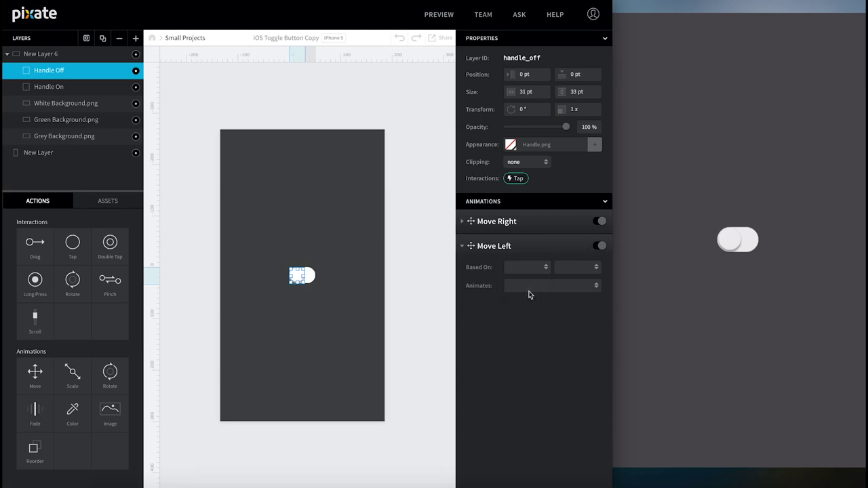
left_click(581, 267)
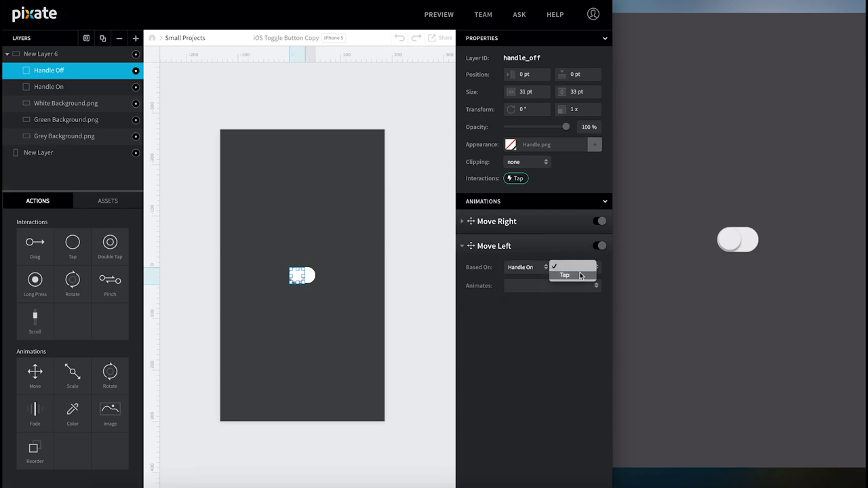
left_click(581, 275)
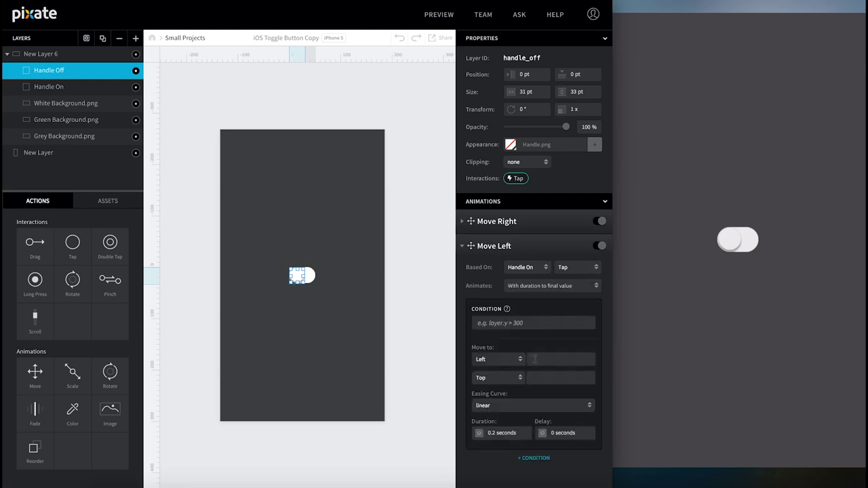
Step: Set the Move Left animation's easing curve to spring and start editing its tension
left_click(519, 406)
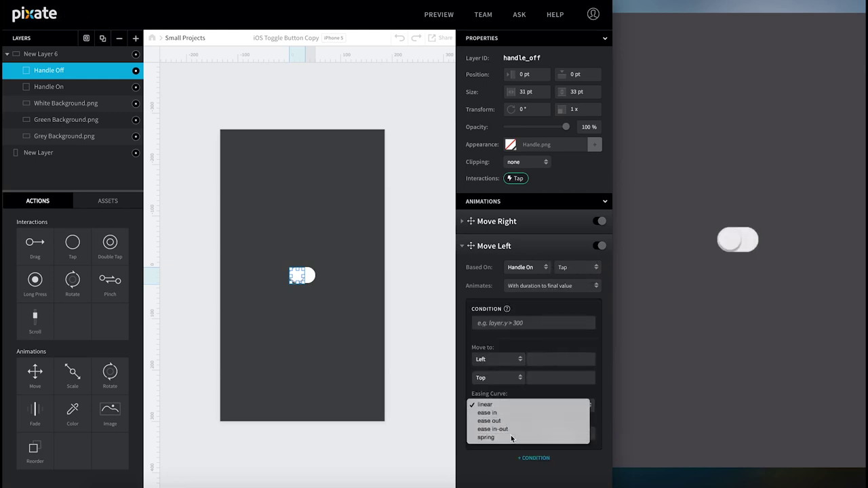
left_click(510, 436)
left_click(513, 432)
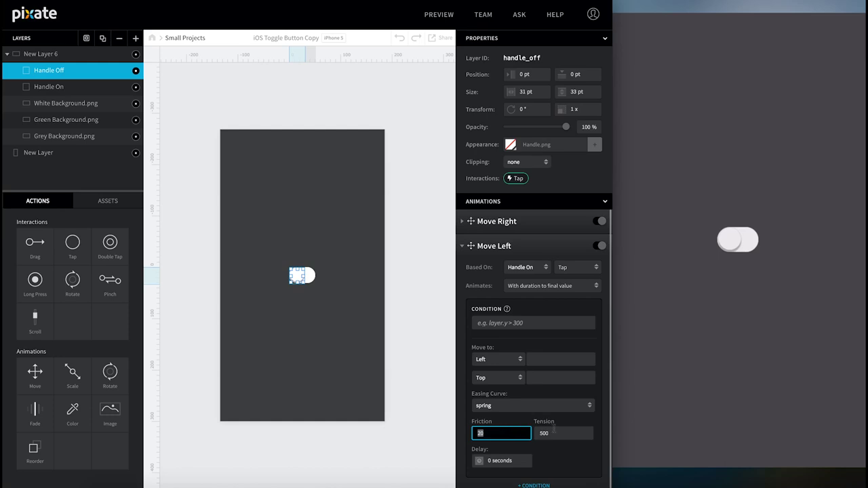
left_click(557, 431)
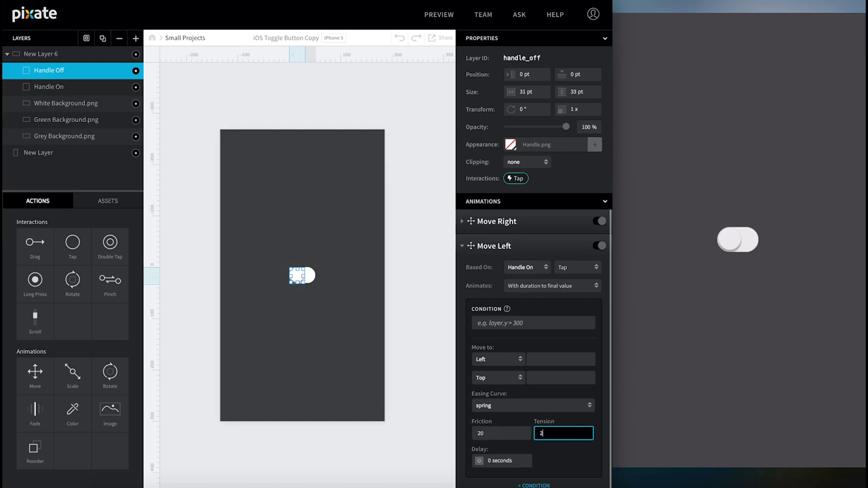
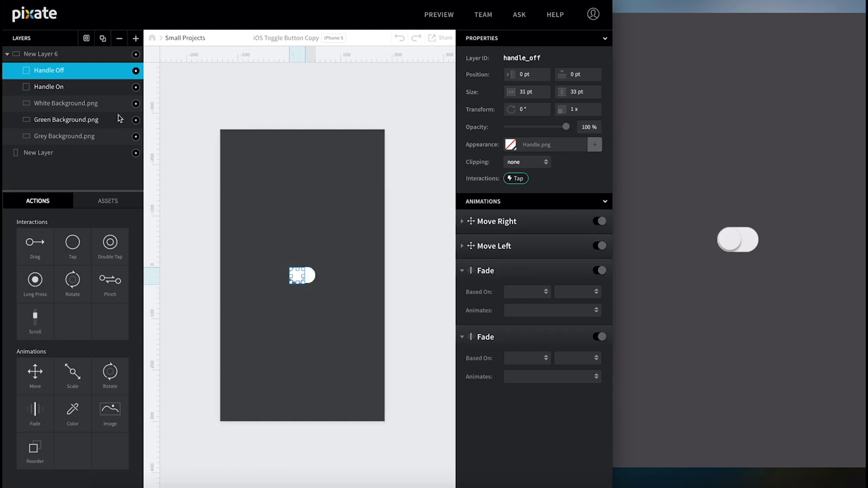
Step: Rename the Handle Off layer's two Fade animations to Fade Out and Fade In
double_click(485, 271)
type("Out")
key("Return")
left_click(492, 341)
double_click(491, 341)
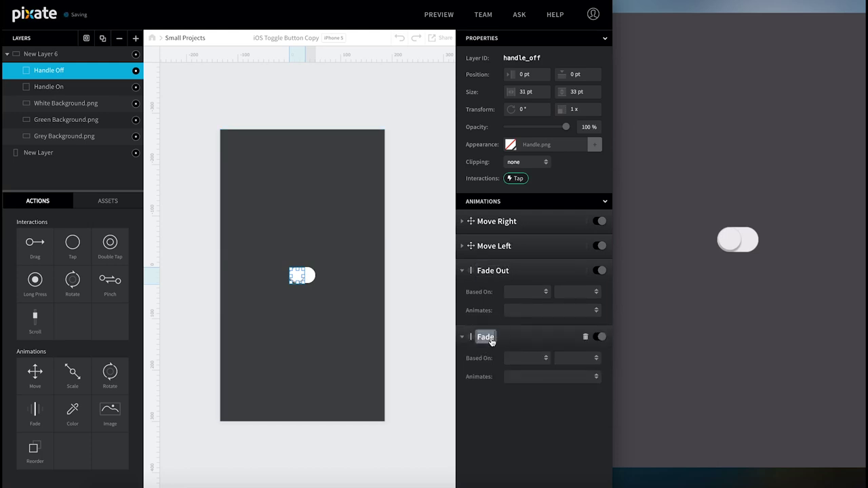
key("Right")
type("In")
key("Return")
Step: Base the Handle Off layer's Fade Out animation on a Tap of Handle Off
left_click(526, 292)
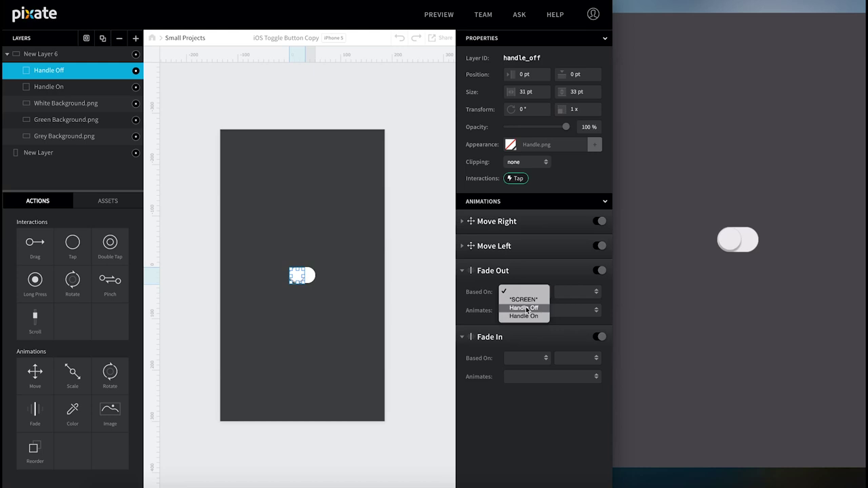
left_click(527, 309)
left_click(569, 292)
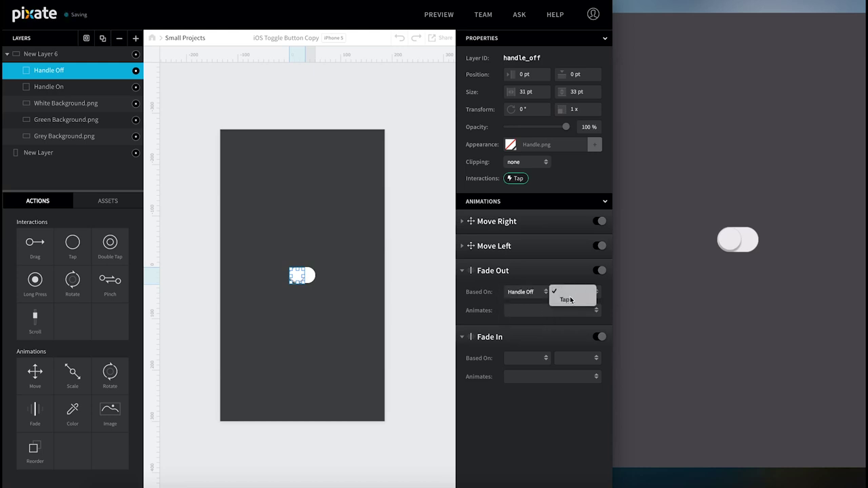
left_click(565, 303)
Step: Make Fade Out fade to 0 % with a duration of 0 seconds, and collapse its settings
left_click(514, 383)
type("0")
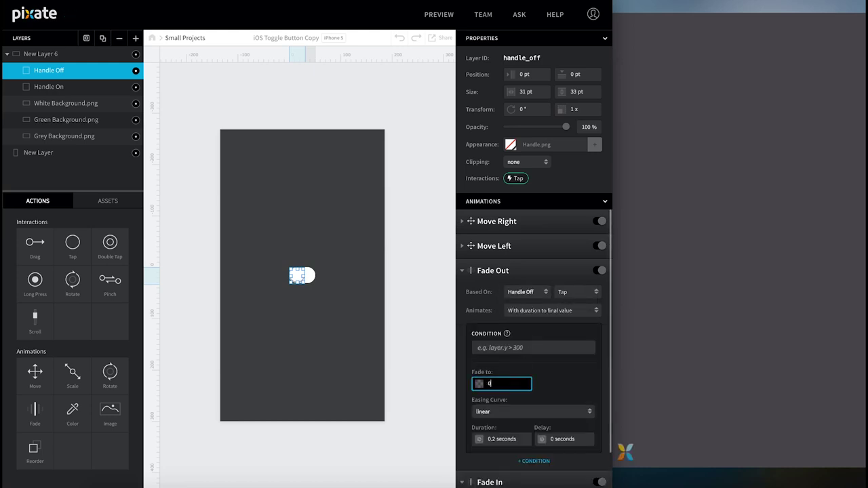
key("Tab")
type("0")
key("Tab")
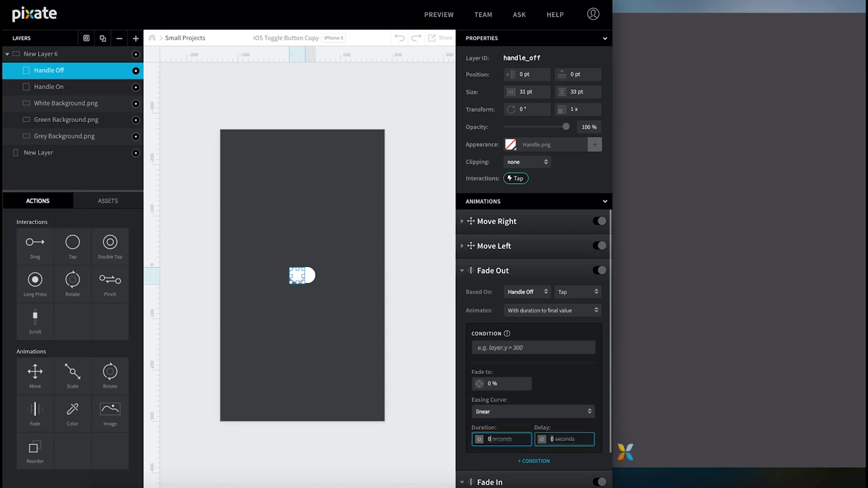
key("Tab")
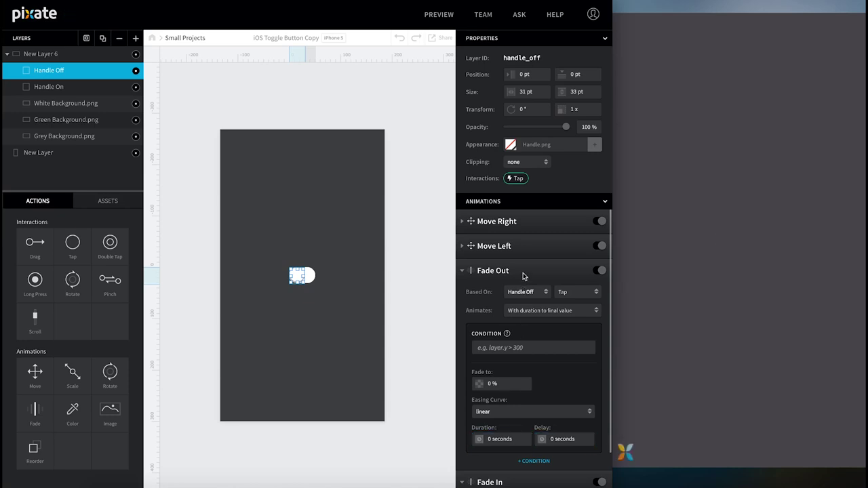
left_click(516, 272)
Step: Base the Handle Off layer's Fade In animation on a Tap of Handle On
left_click(520, 316)
left_click(522, 340)
left_click(570, 316)
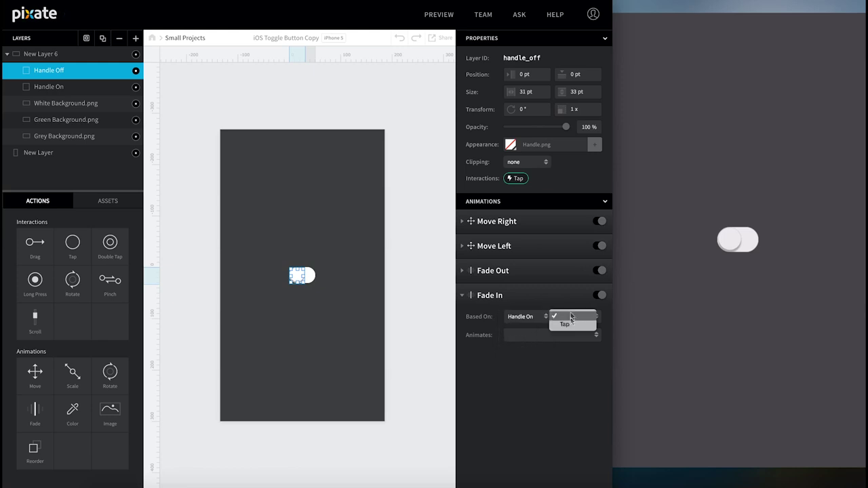
left_click(566, 327)
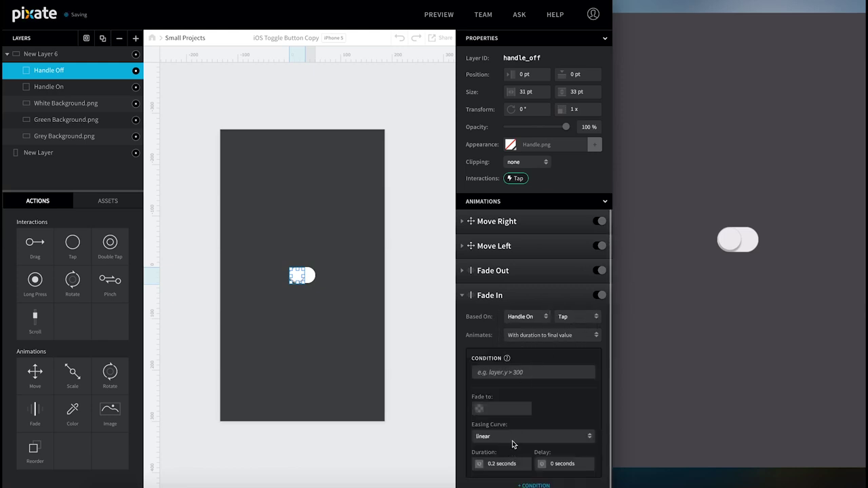
Step: Make Fade In fade to 100 % with a duration of 0 seconds, and collapse its settings
left_click(515, 408)
type("0")
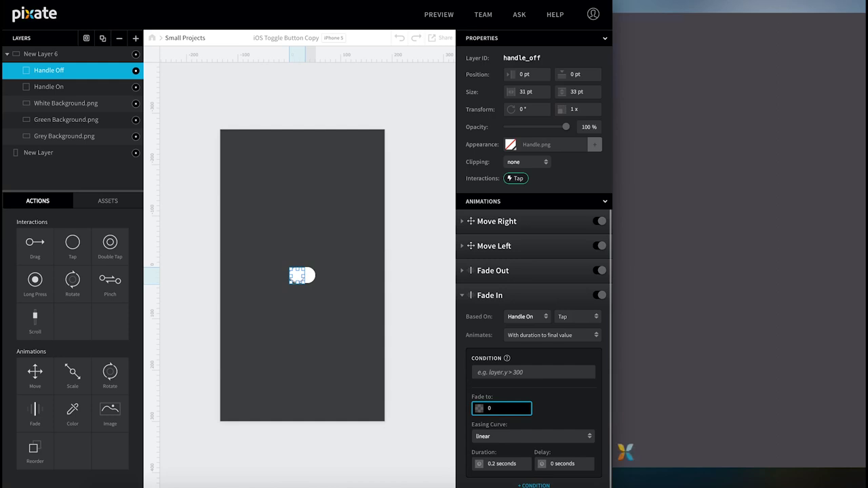
type("00")
key("Tab")
type("0")
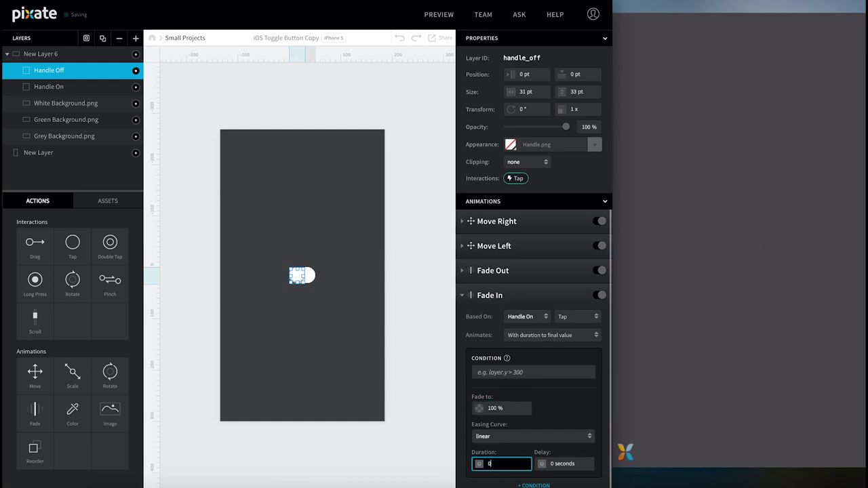
key("Tab")
key("Tab")
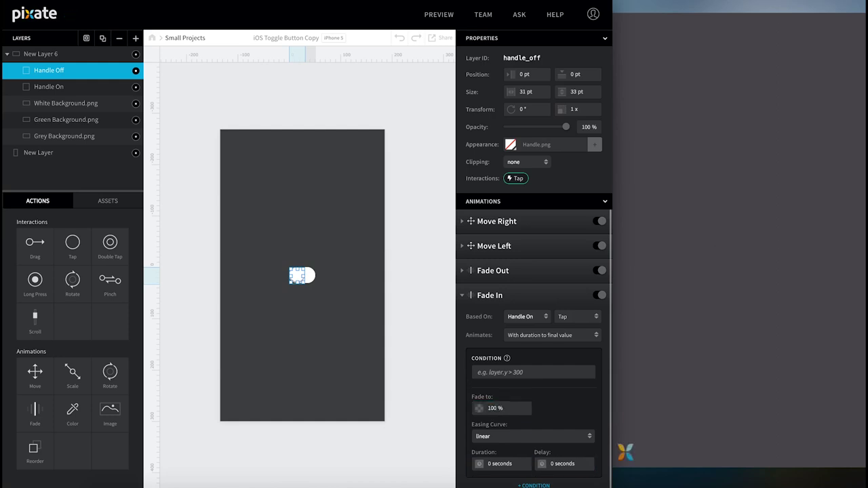
left_click(520, 295)
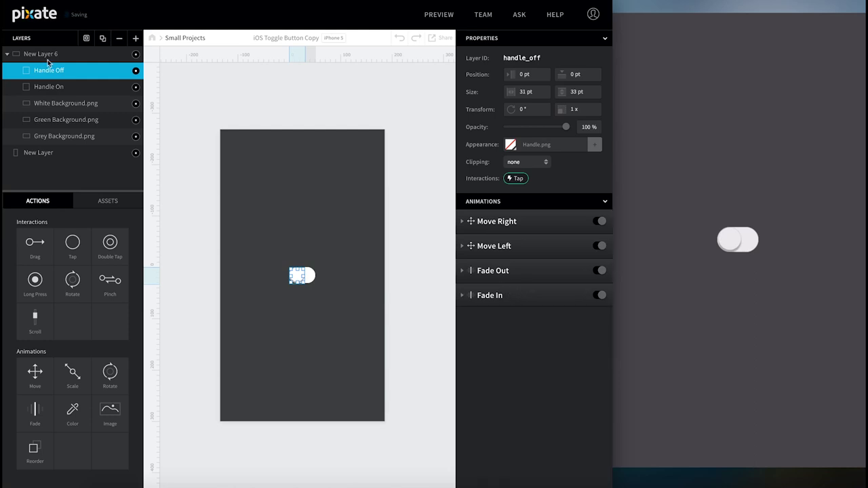
Step: Add two Move animations and two Fade animations to the Handle On layer
left_click(57, 87)
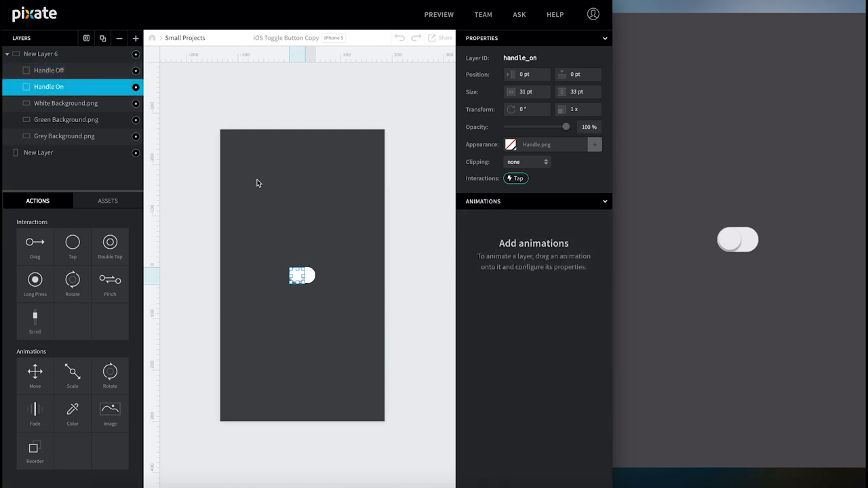
left_click_drag(34, 371, 42, 87)
left_click_drag(34, 409, 43, 85)
left_click_drag(34, 409, 45, 87)
Step: Rename the Handle On layer's two Move animations to Move Right and Move Left
double_click(486, 222)
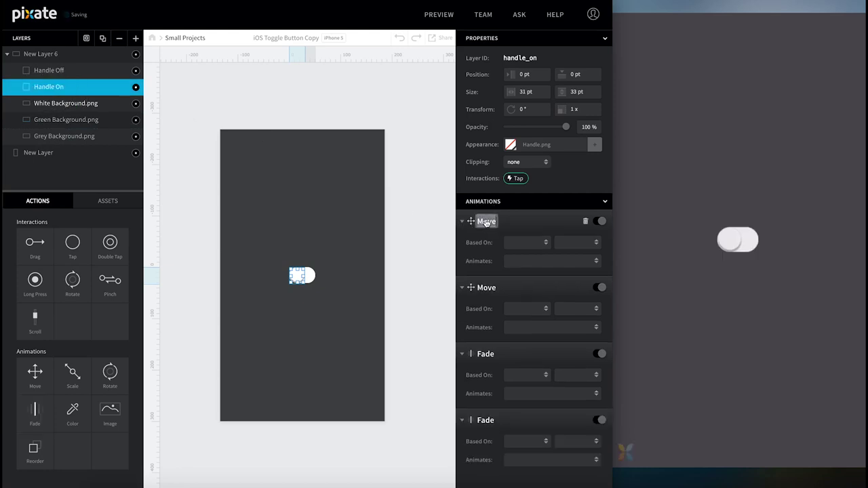
type("Right")
double_click(486, 289)
type("Left")
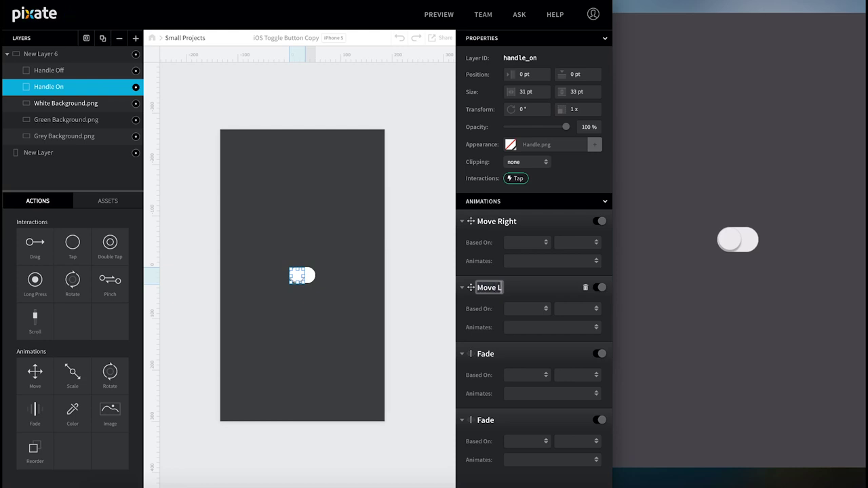
Step: Rename the Handle On layer's two Fade animations to Fade In and Fade Out
left_click(489, 359)
left_click(489, 358)
type("In")
double_click(486, 420)
type("Out")
key("Return")
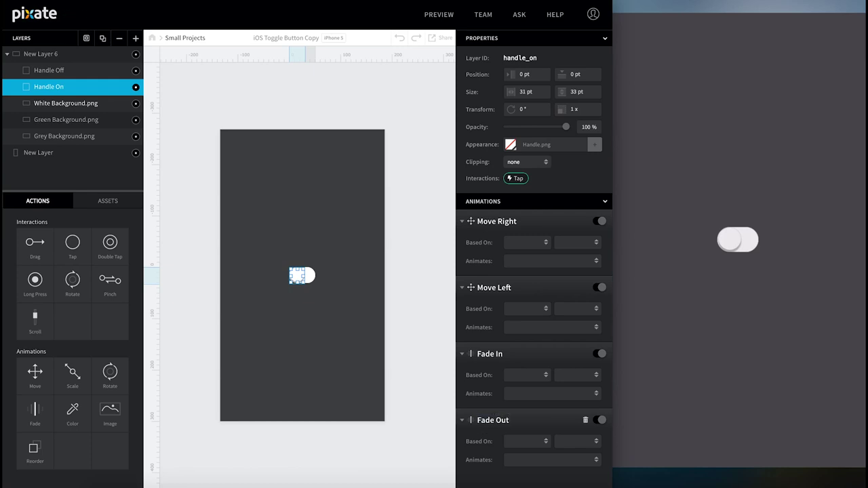
Step: Base the Handle On layer's Move Right animation on a Tap of Handle Off
left_click(521, 243)
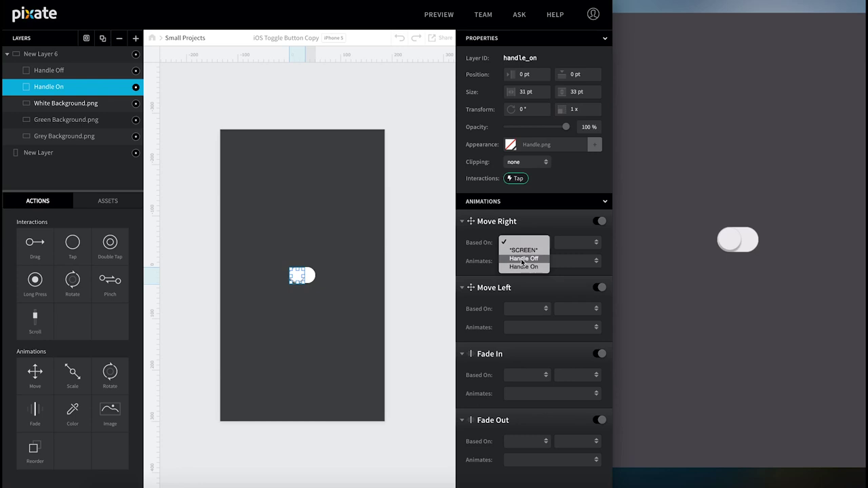
left_click(522, 259)
left_click(571, 244)
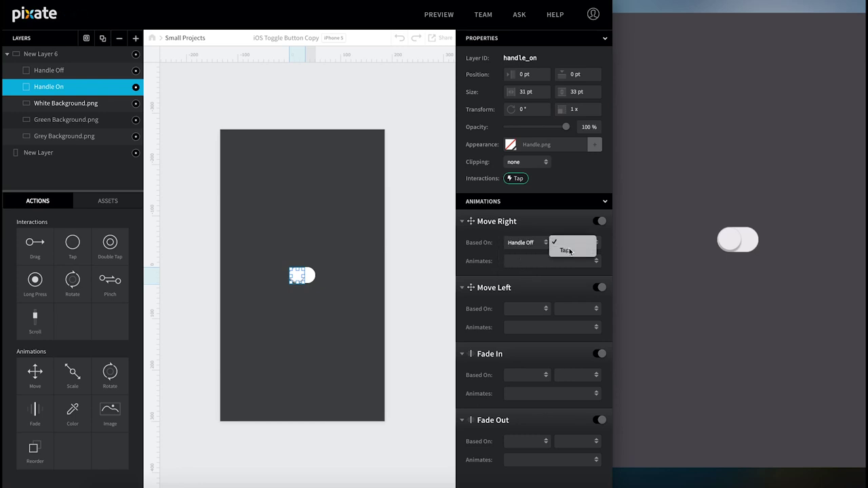
left_click(568, 250)
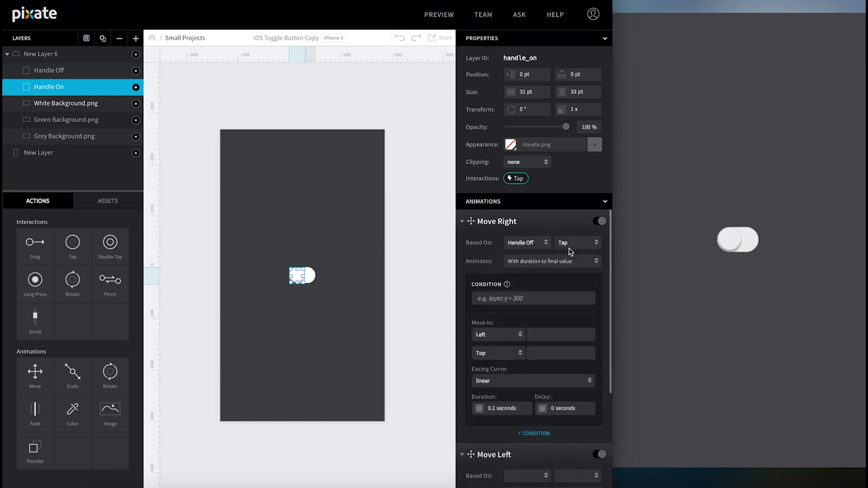
Step: Give Move Right a spring easing curve with a tension of 200, and collapse its settings
left_click(524, 381)
left_click(511, 408)
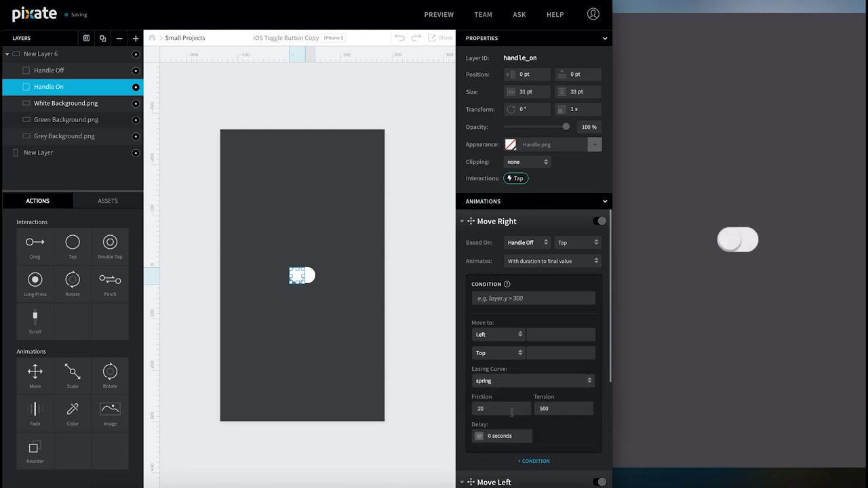
left_click(561, 409)
type("200")
key("Tab")
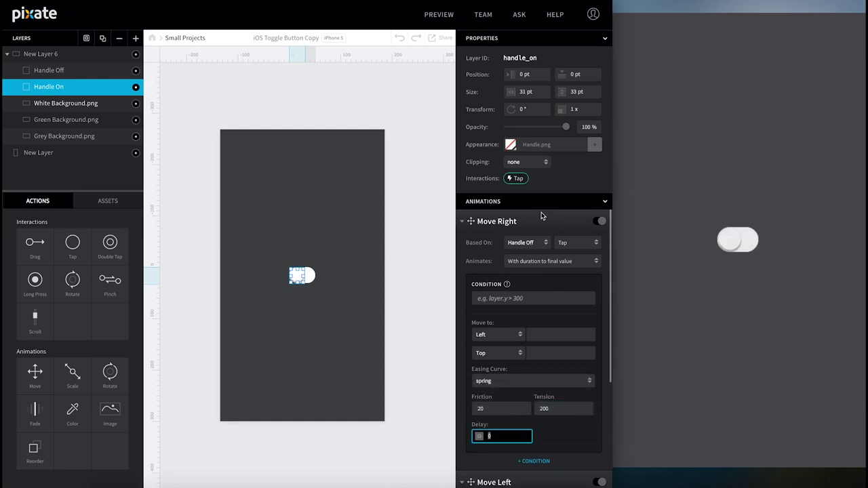
left_click(544, 217)
Step: Base the Handle On layer's Move Left animation on a Tap of Handle On
left_click(522, 267)
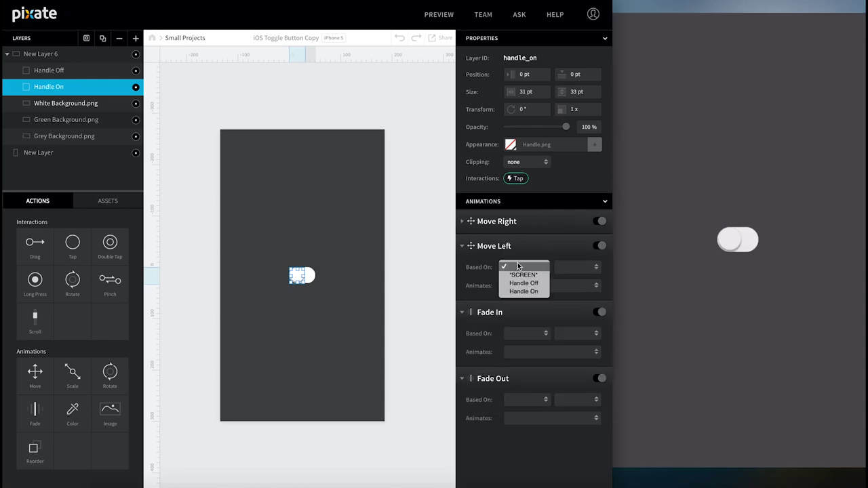
left_click(519, 292)
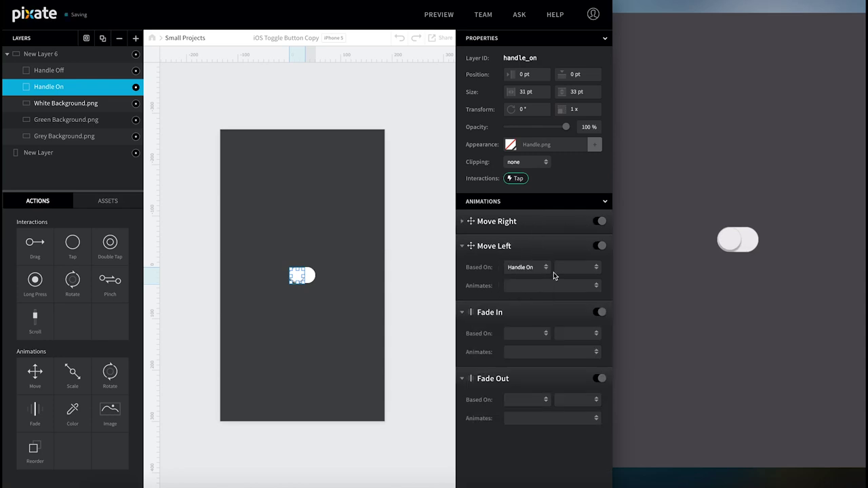
left_click(568, 271)
Step: Give Move Left a spring easing curve with a tension of 200, and collapse its settings
left_click(527, 406)
left_click(516, 438)
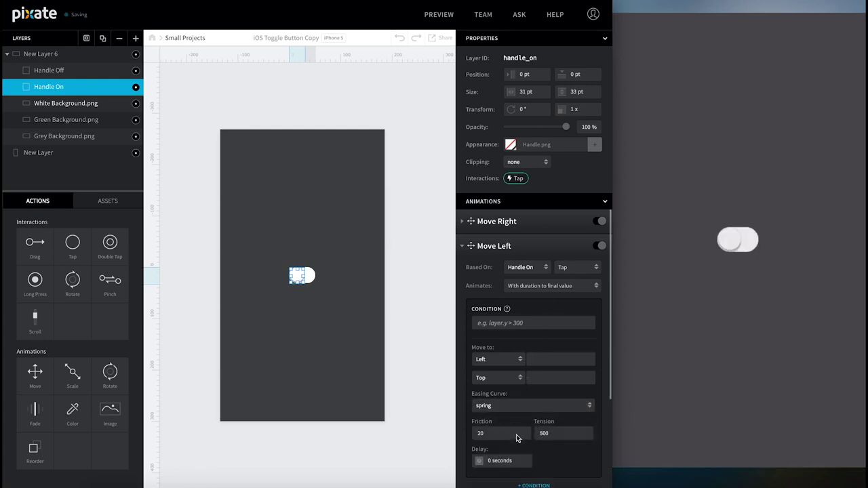
left_click(558, 433)
type("400")
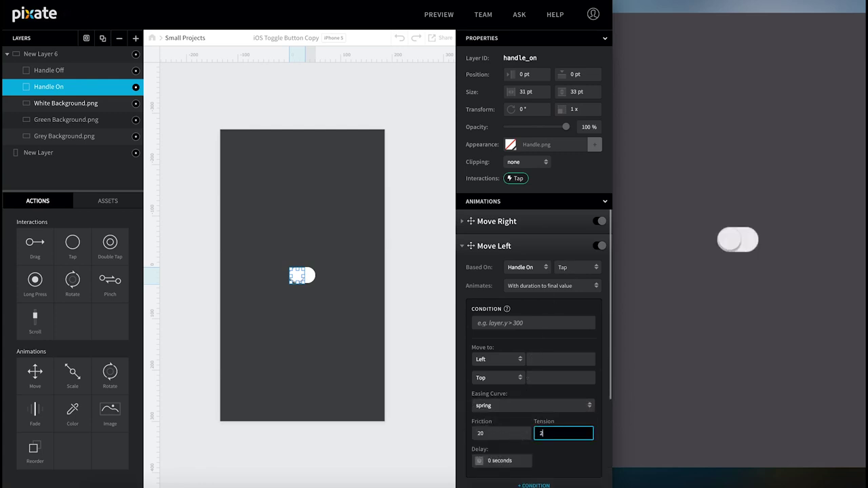
key("Tab")
left_click(546, 243)
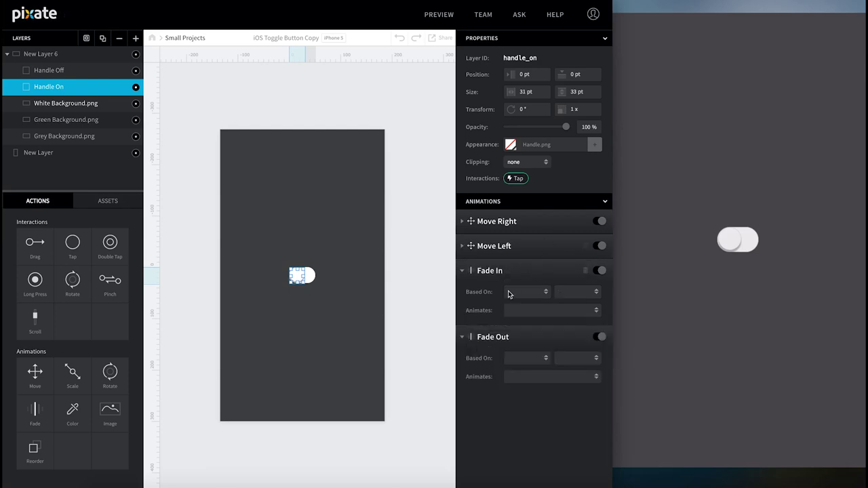
Step: Base the Handle On layer's Fade In animation on a Tap of Handle Off
left_click(523, 292)
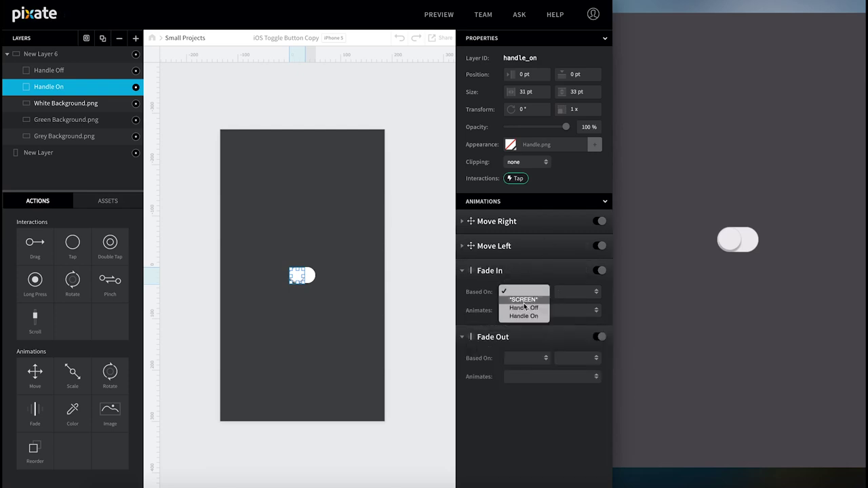
left_click(524, 309)
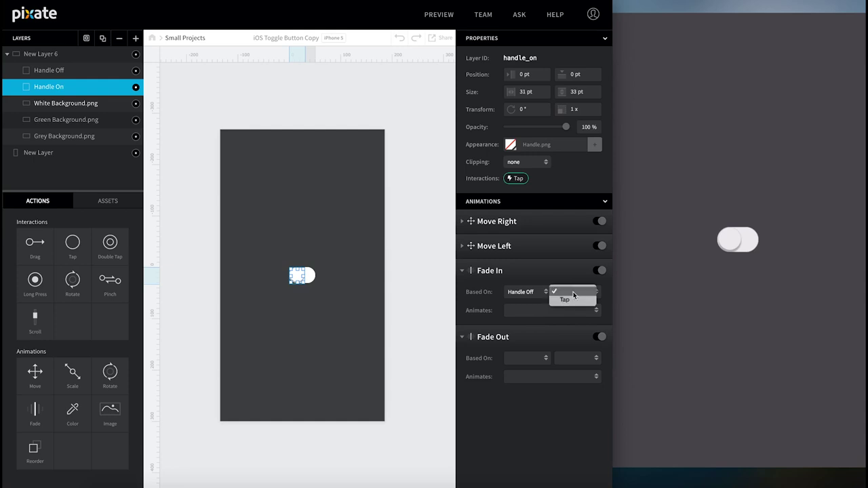
left_click(573, 297)
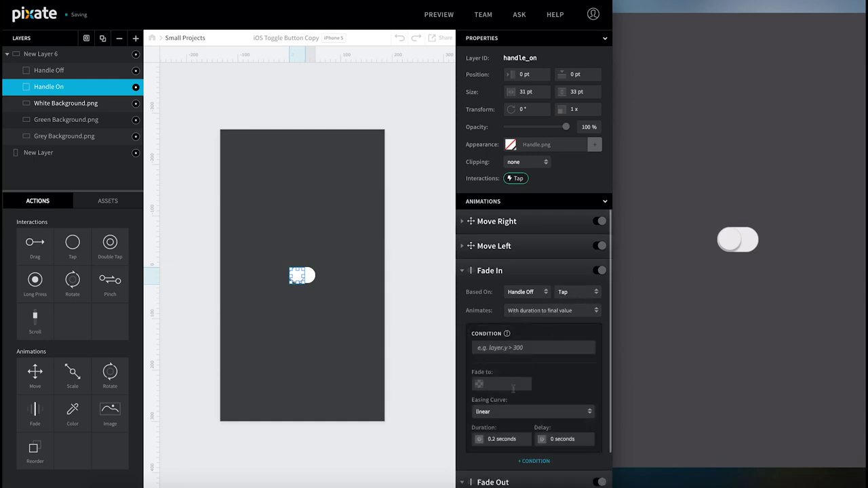
Step: Make the Handle On layer's Fade In fade to 100 % with a duration of 0 seconds, and collapse its settings
left_click(513, 386)
type("100")
key("Tab")
type("0")
key("Tab")
left_click(529, 263)
Step: Base the Handle On layer's Fade Out animation on a Tap of Handle On
left_click(522, 316)
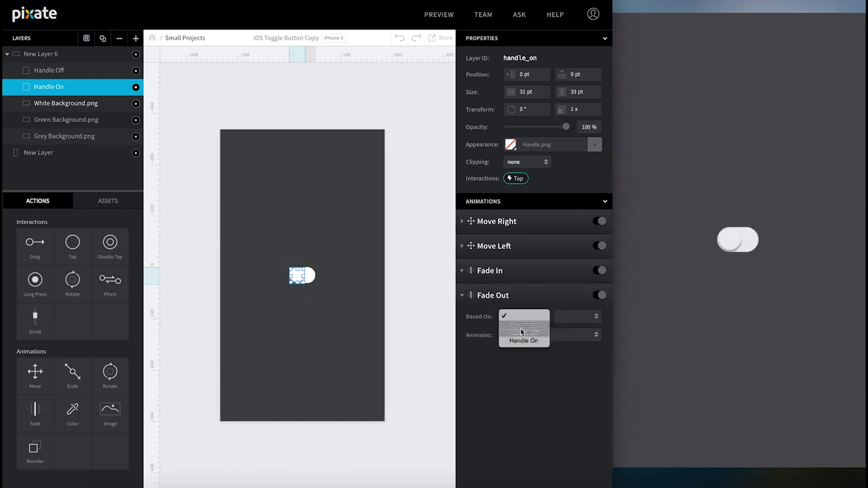
left_click(529, 341)
left_click(568, 316)
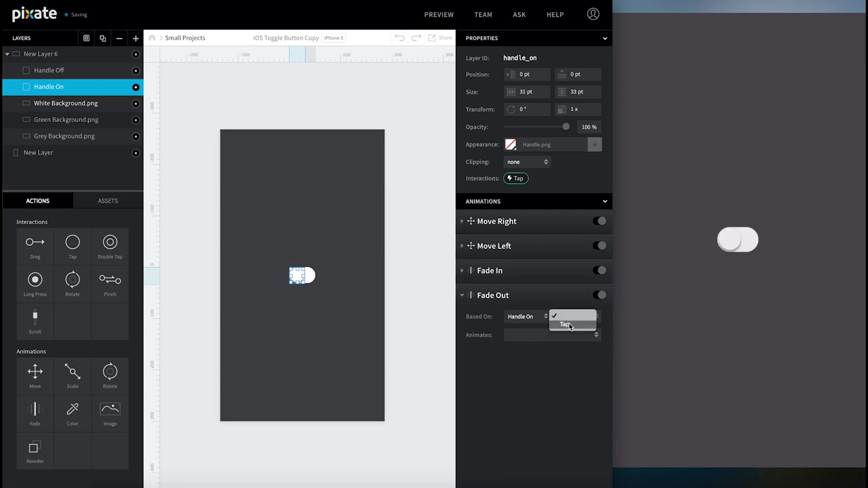
left_click(567, 325)
Step: Make the Handle On layer's Fade Out fade to 0 % with a duration of 0 seconds, and collapse its settings
left_click(512, 410)
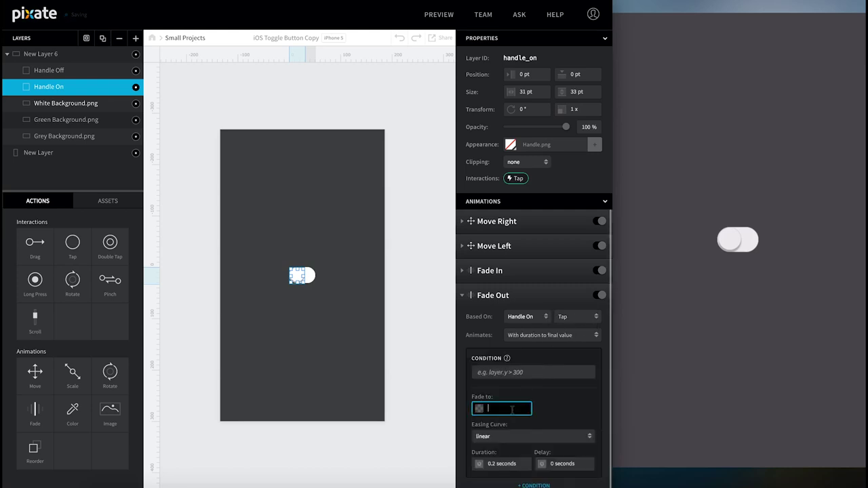
key("Tab")
type("0")
key("Tab")
key("Return")
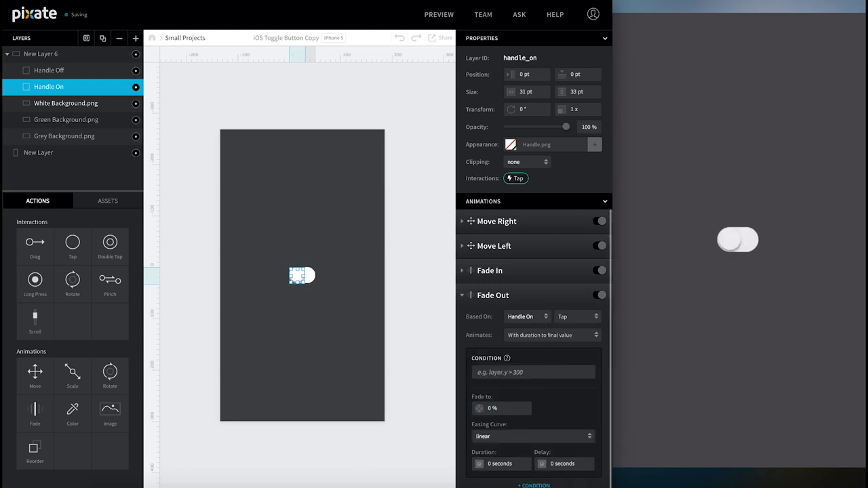
left_click(530, 297)
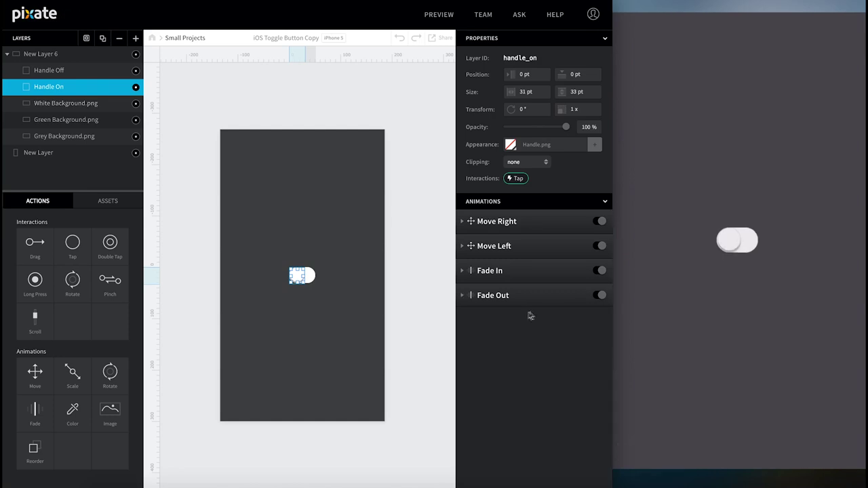
Step: Set the Handle On layer's Move Right animation to move to Left 20, and collapse its settings
left_click(535, 225)
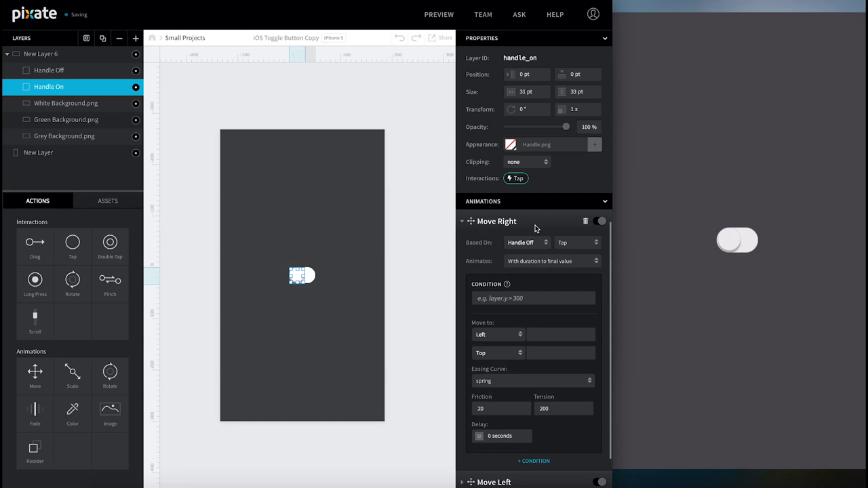
left_click(533, 334)
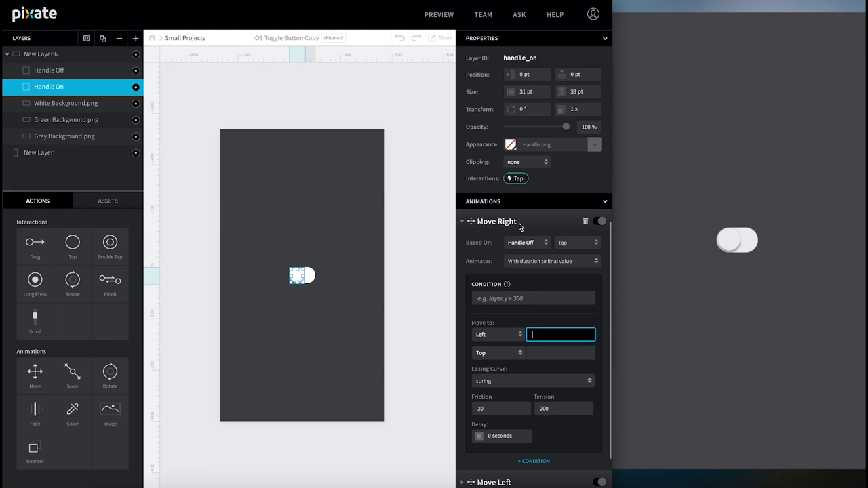
type("20")
key("Return")
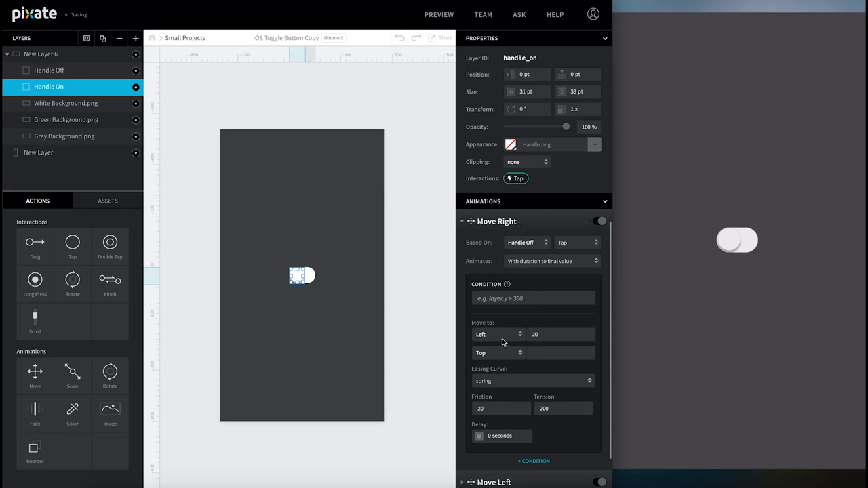
left_click(533, 226)
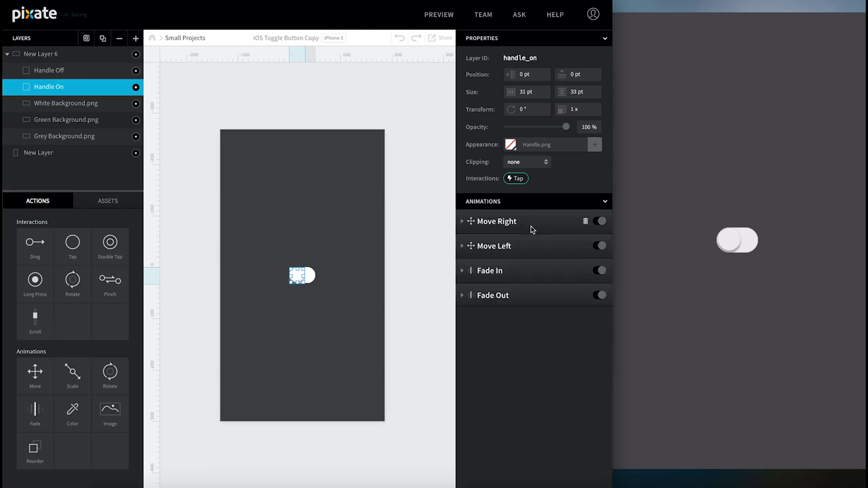
Step: Set the Handle On layer's Move Left animation to move to Left 1, and collapse its settings
left_click(527, 249)
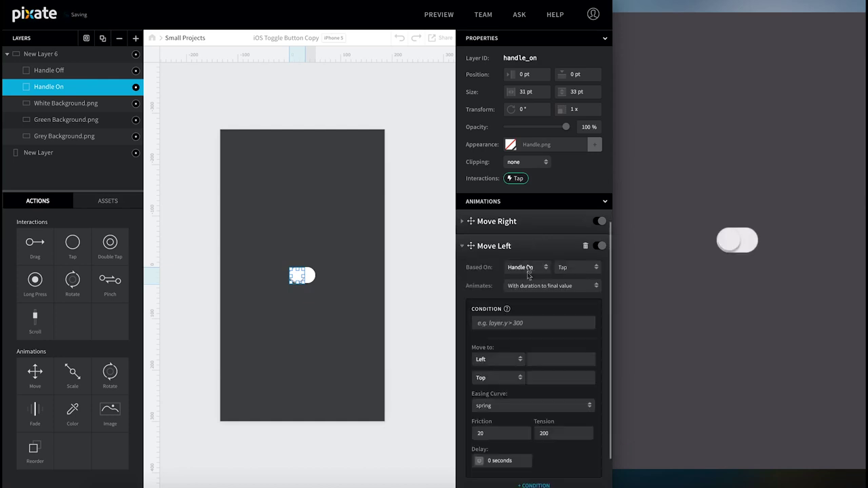
left_click(536, 358)
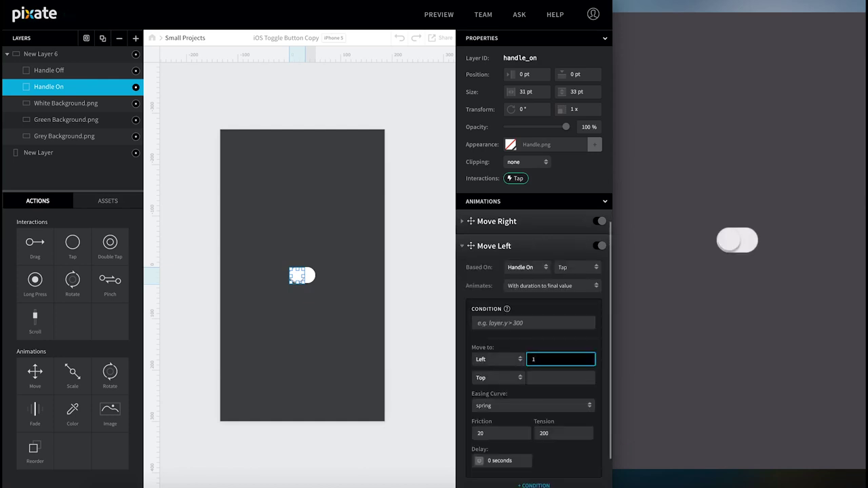
left_click(529, 249)
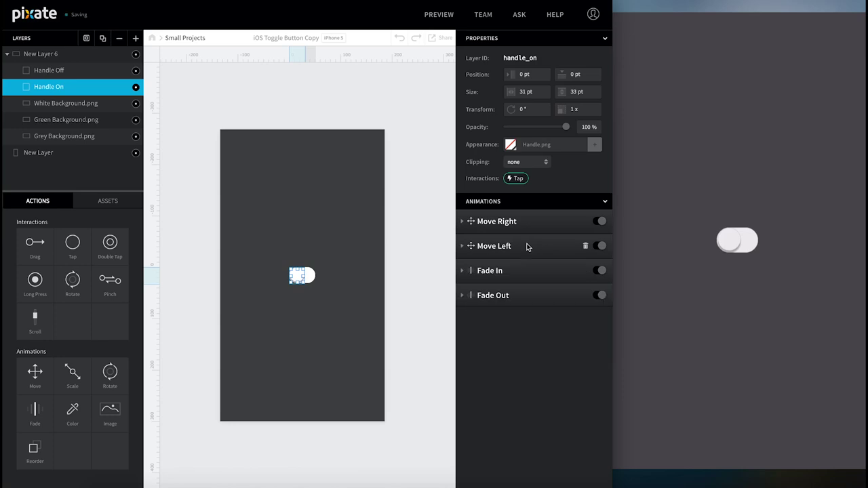
Step: On the Handle Off layer, fill in Move Right's Left target position and set Move Left's to 1
left_click(76, 71)
left_click(541, 221)
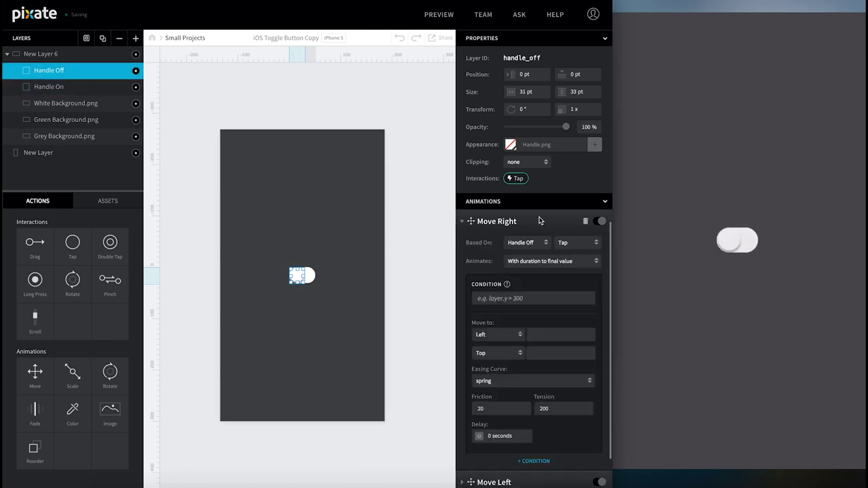
left_click(537, 333)
left_click(535, 225)
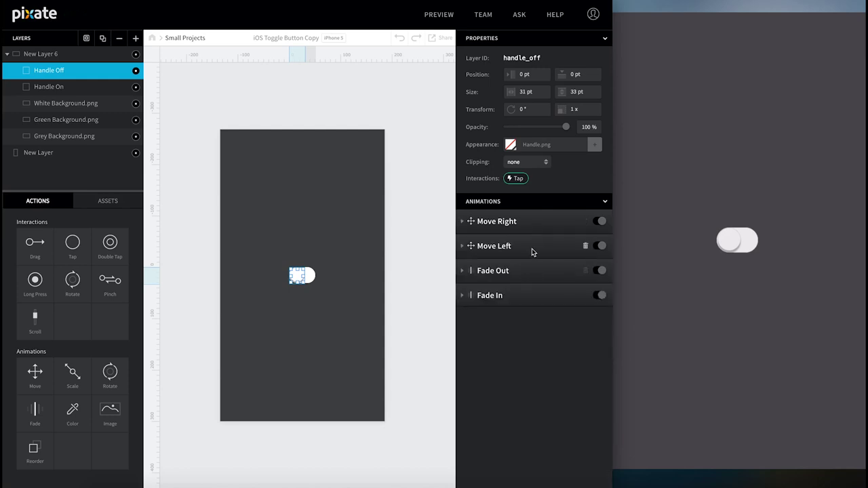
left_click(532, 251)
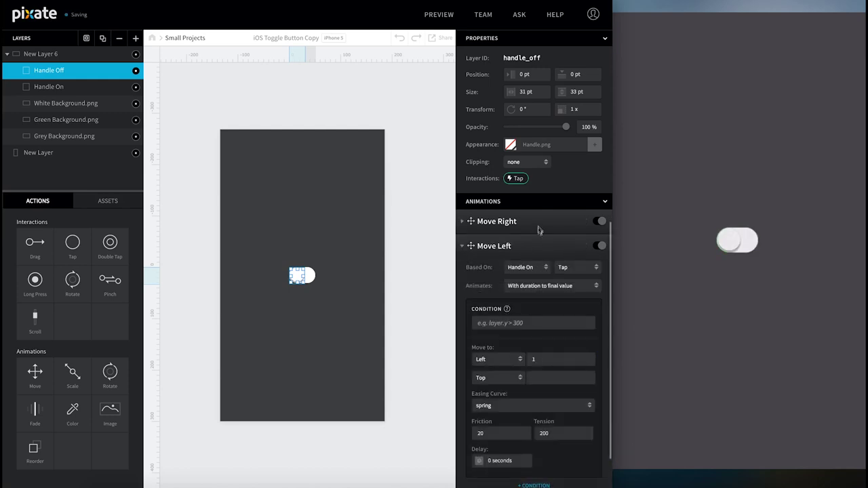
left_click(535, 251)
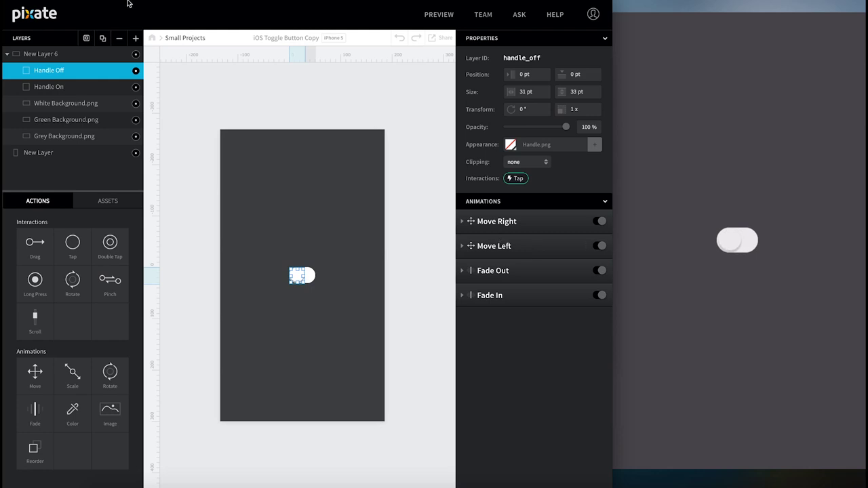
left_click(100, 87)
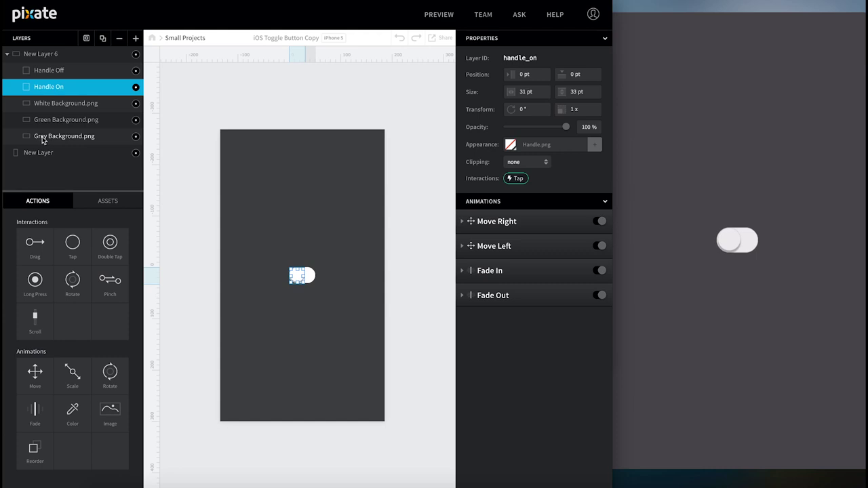
left_click_drag(43, 136, 97, 137)
left_click(103, 139)
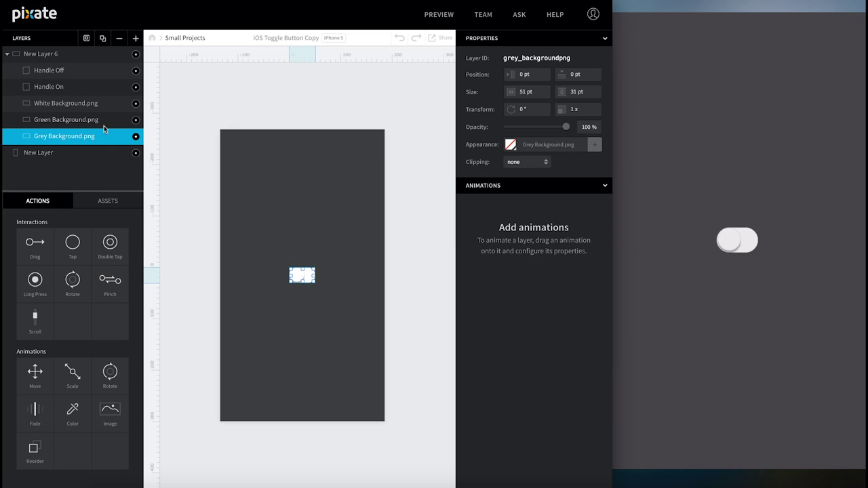
left_click(105, 121)
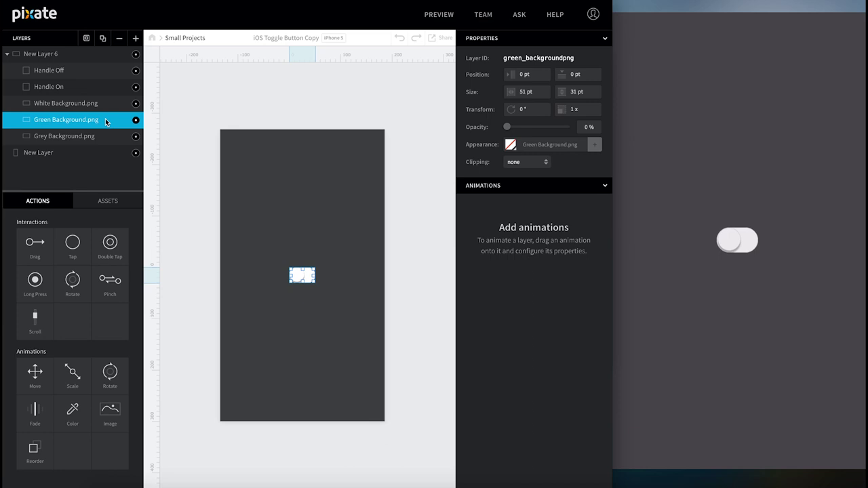
Step: Add two Scale animations to the White Background.png layer
left_click(105, 105)
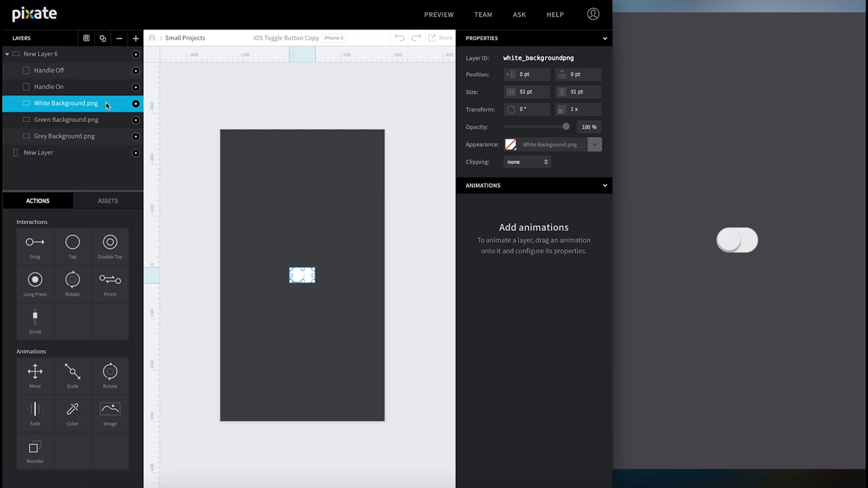
left_click_drag(72, 372, 68, 103)
left_click_drag(73, 371, 51, 111)
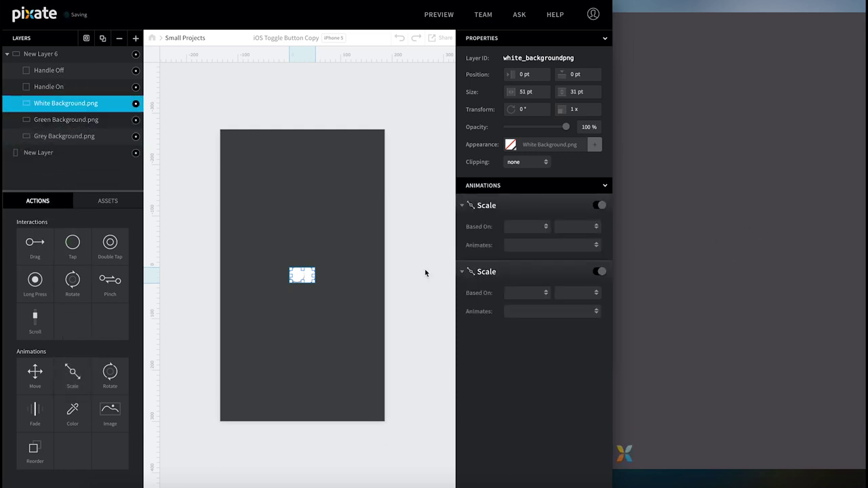
Step: Rename the White Background.png layer's two Scale animations to Scale Down and Scale Up
left_click(487, 205)
type("Down")
double_click(484, 271)
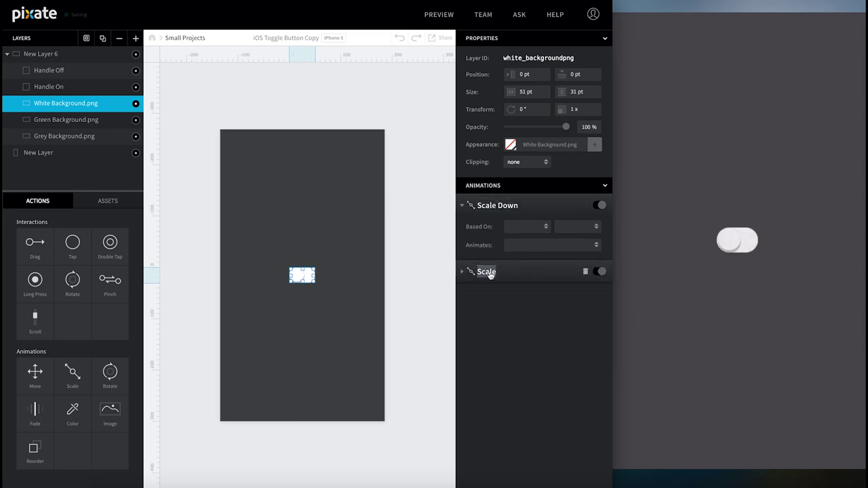
key("BackSpace")
type("Scale Up")
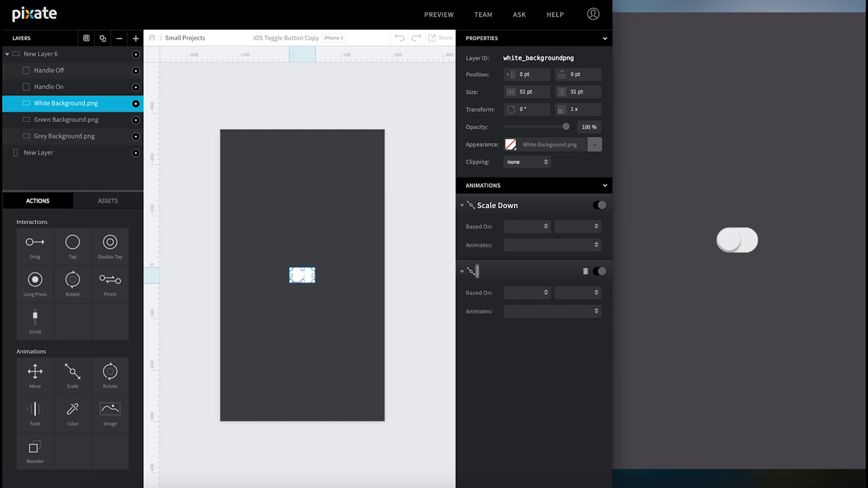
key("Return")
Step: Consult the iOS Button note in Notes and base the Scale Down animation on a tap of Handle Off
key("super+Tab")
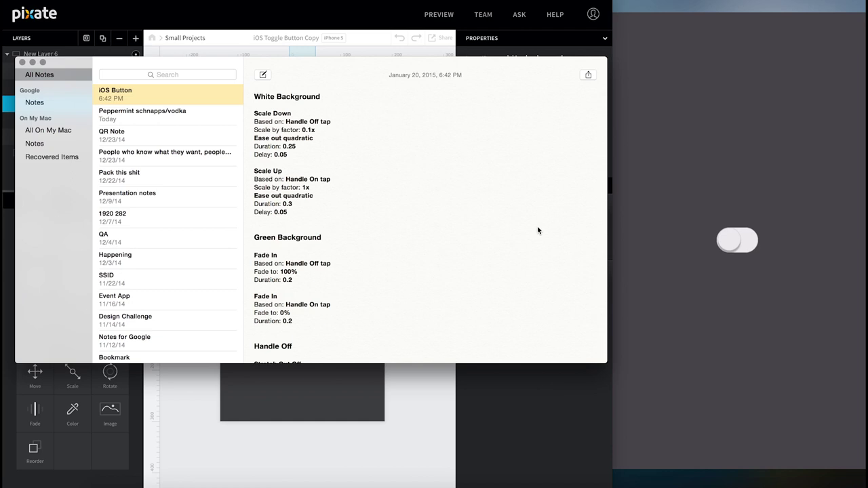
key("super+Tab")
left_click(538, 226)
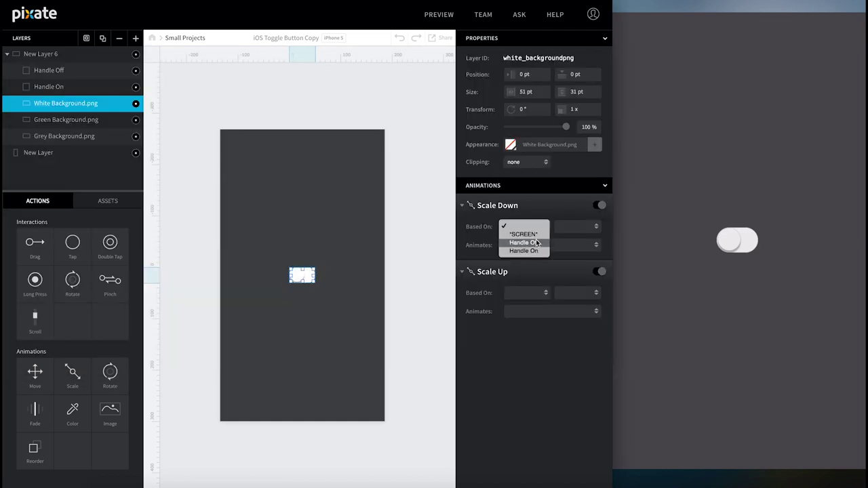
left_click(537, 242)
left_click(570, 230)
left_click(570, 233)
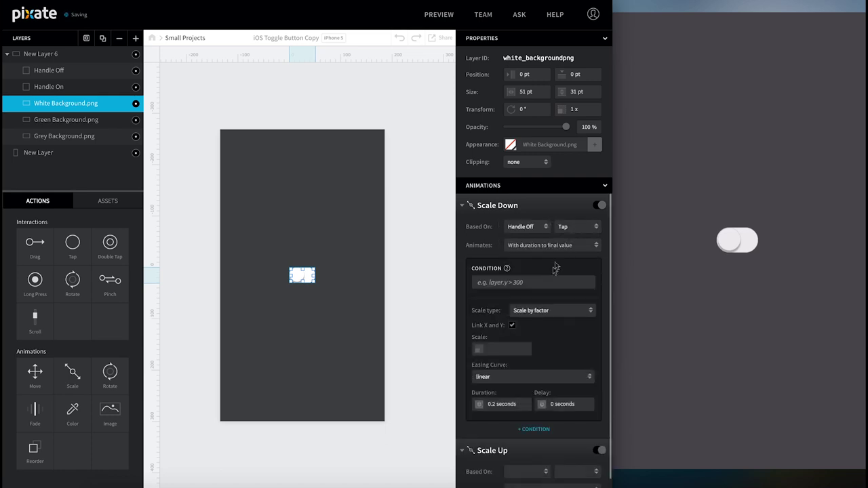
Step: Set the Scale Down animation's scale factor to 0.1x
scroll(552, 279, "down", 1)
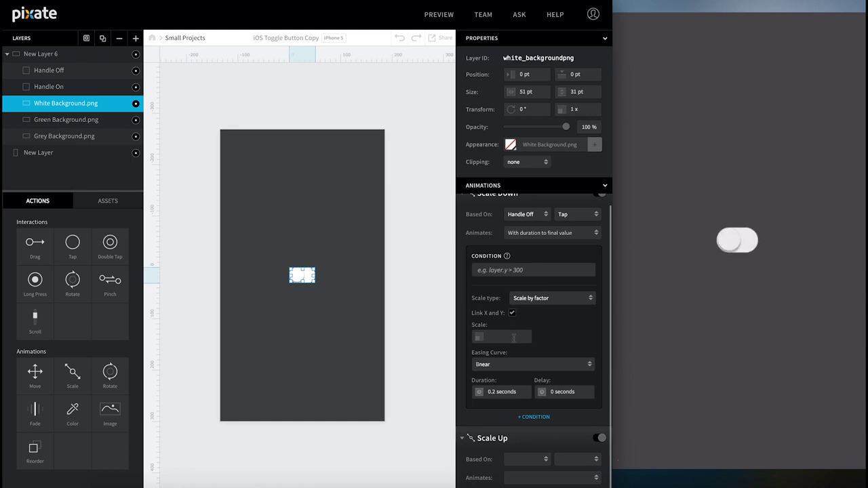
left_click(513, 337)
type("0.1")
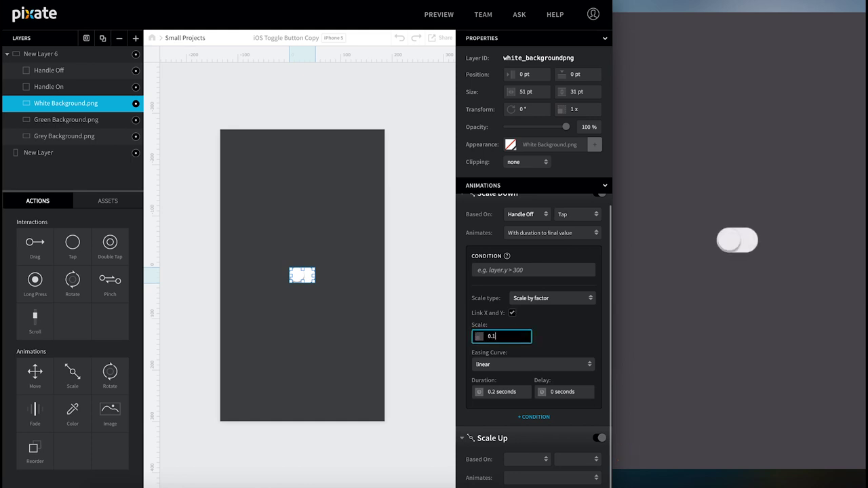
key("Return")
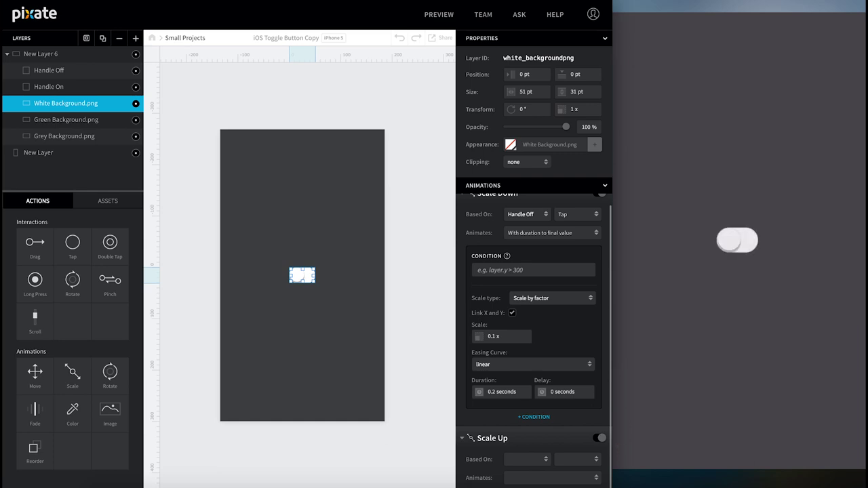
Step: Give Scale Down an ease out quadratic curve, a duration of 0.3 seconds and a delay of 0.05 seconds
left_click(513, 364)
left_click(511, 380)
left_click(516, 392)
type("0.3")
key("Tab")
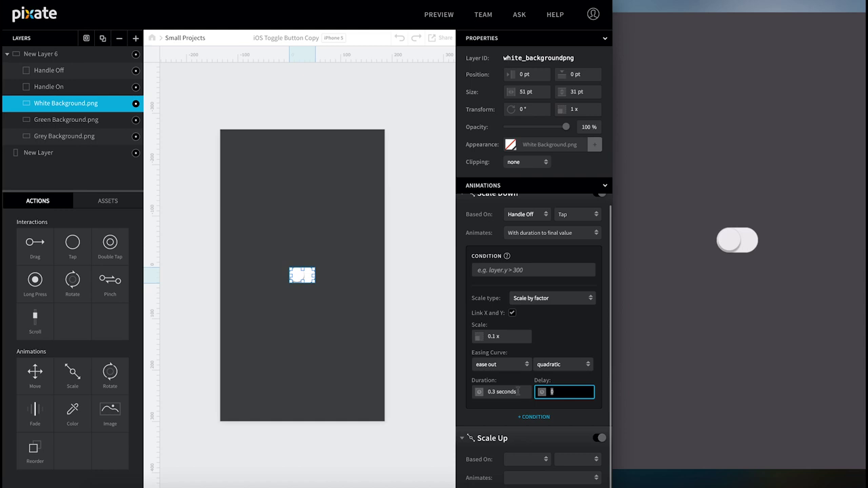
type("05 seconds")
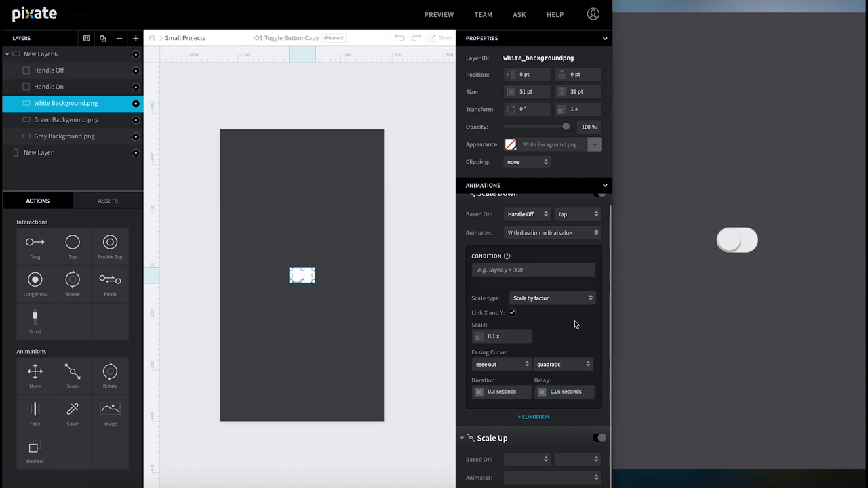
left_click(478, 246)
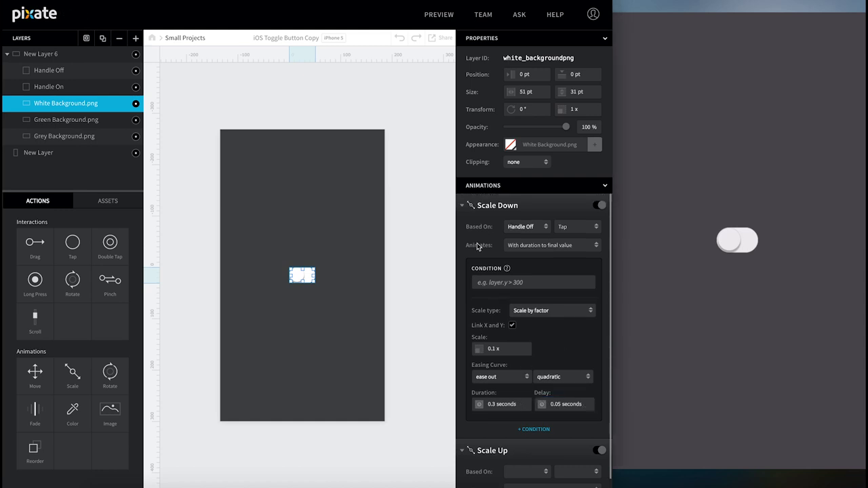
Step: Change Scale Down's duration to 0.25 seconds and collapse its settings
left_click(518, 403)
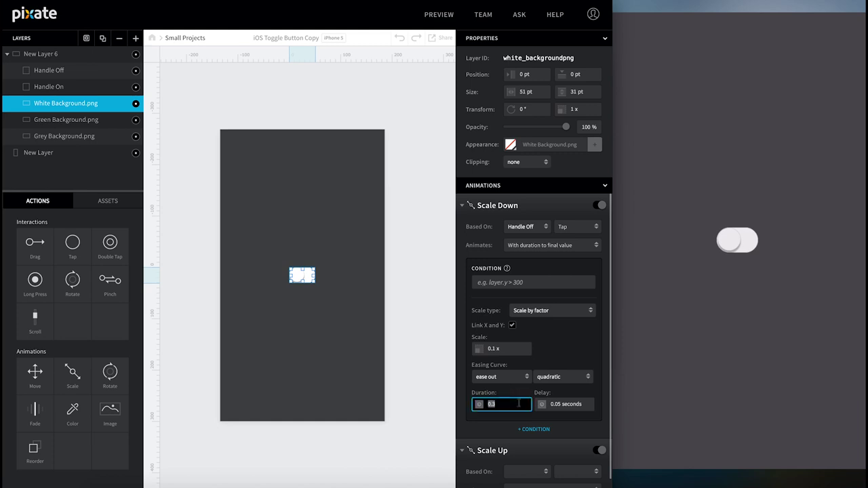
type("0.25")
key("Tab")
left_click(562, 337)
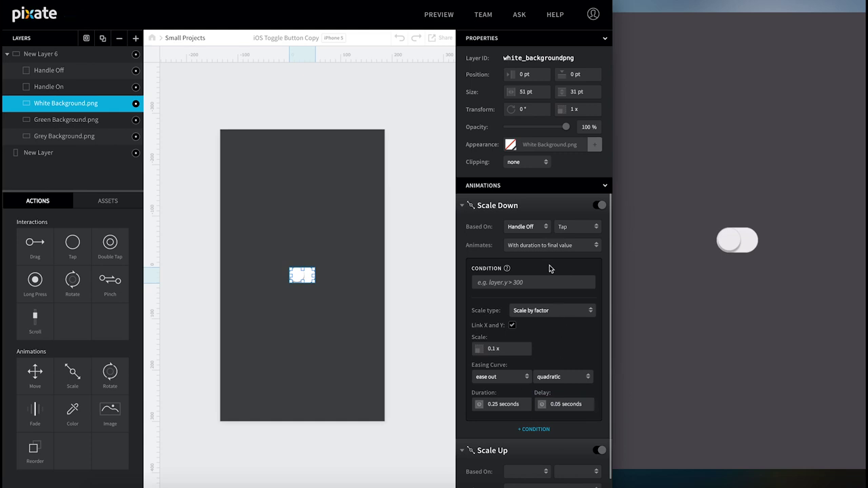
left_click(545, 205)
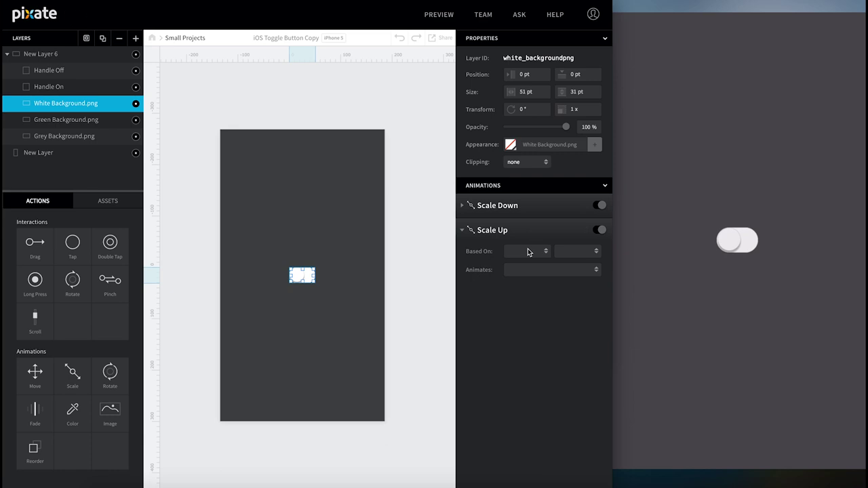
Step: Base the White Background.png layer's Scale Up animation on a tap of Handle On
left_click(528, 251)
left_click(527, 276)
left_click(575, 251)
left_click(573, 259)
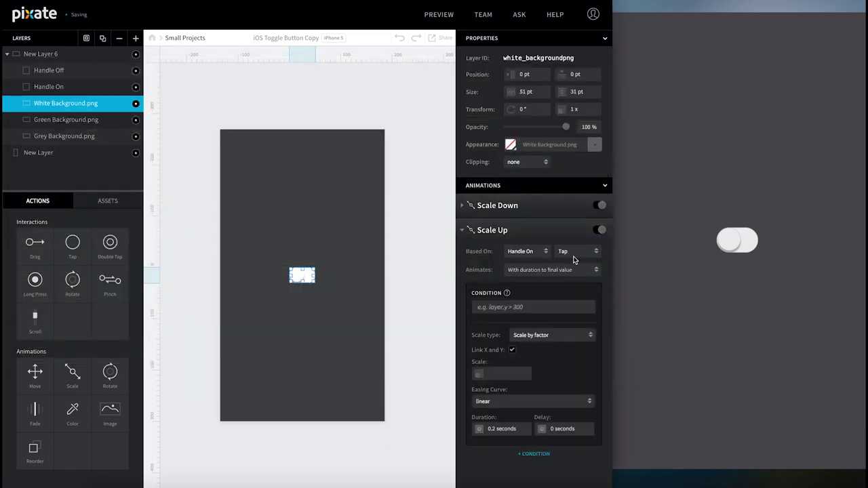
Step: Set Scale Up's scale factor to 1x and its easing curve to ease out quadratic
left_click(513, 371)
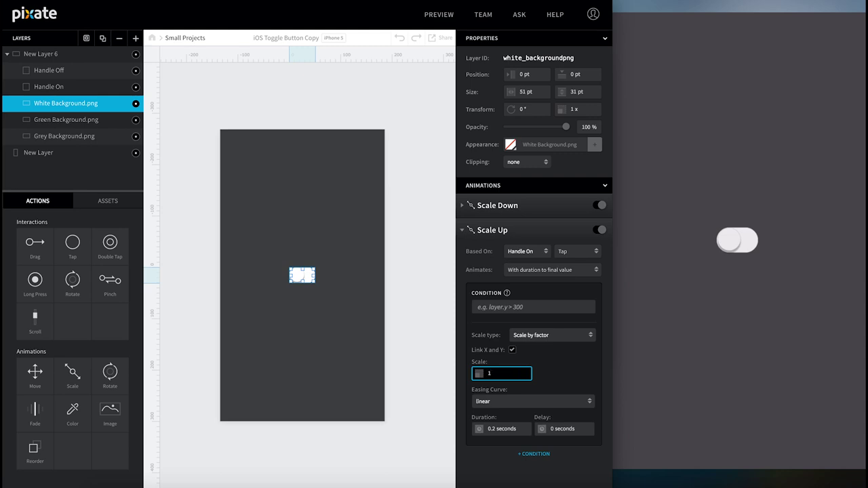
key("Return")
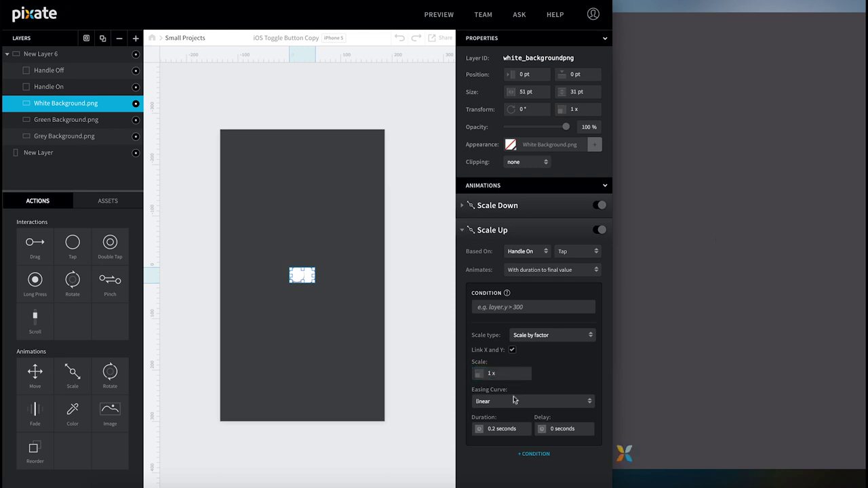
left_click(520, 400)
left_click(513, 417)
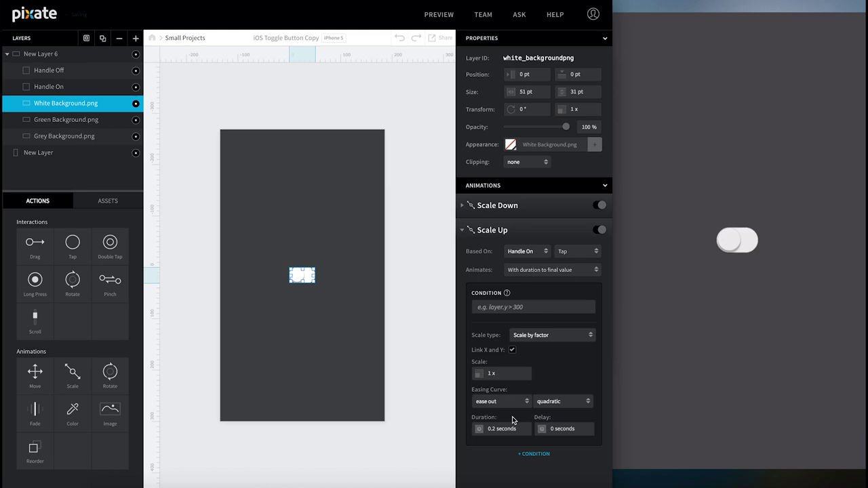
Step: Set Scale Up's duration to 0.3 seconds and delay to 0.05 seconds, and collapse its settings
left_click(517, 430)
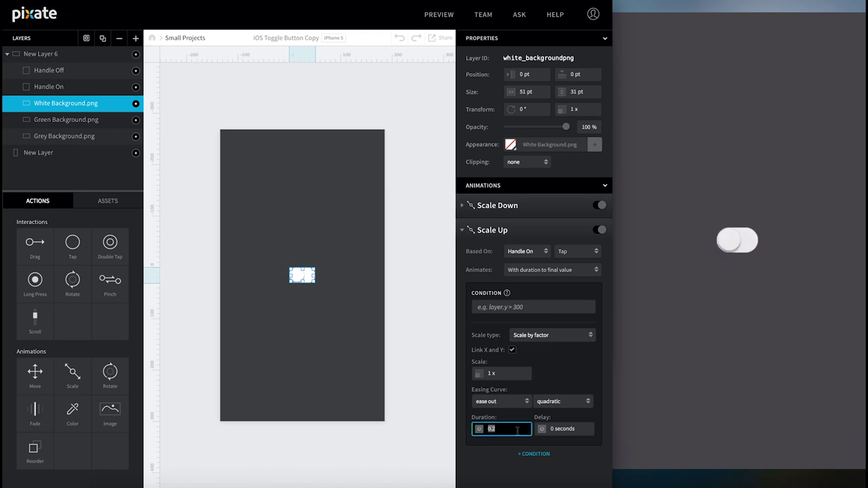
type("0.3")
key("Tab")
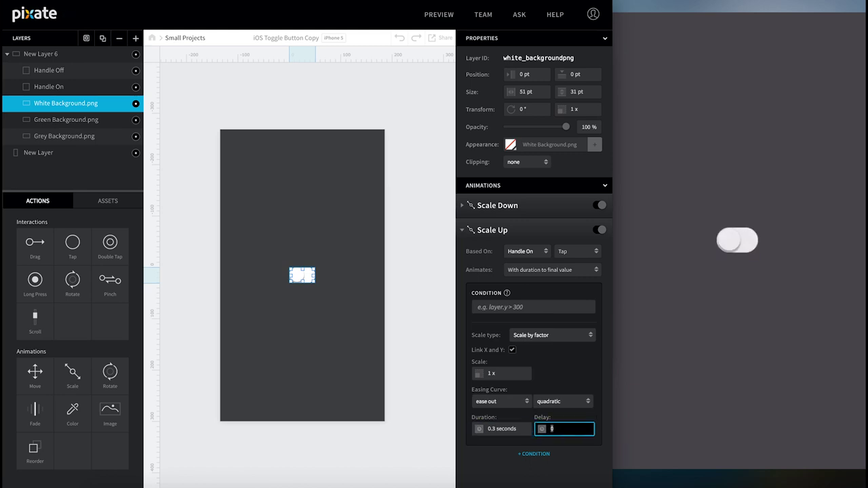
type("0.")
key("Return")
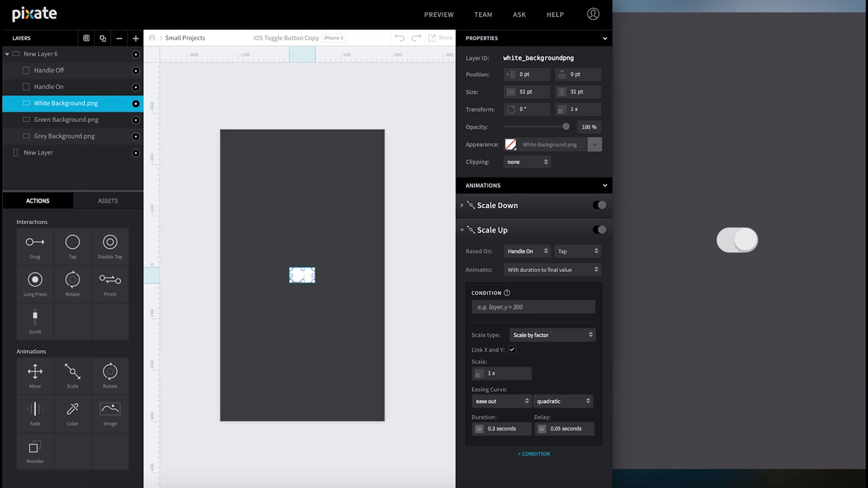
left_click(542, 236)
Step: Add a Fade animation to the Green Background.png layer and rename it Fade In
left_click(112, 122)
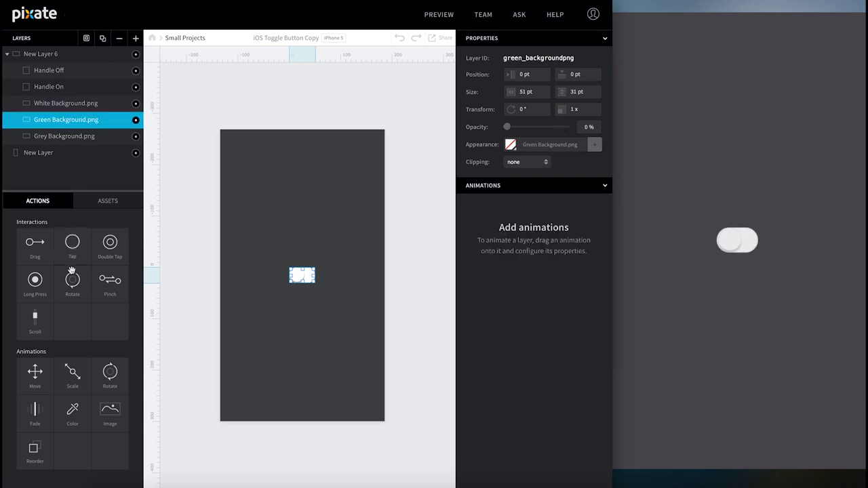
left_click_drag(41, 413, 57, 120)
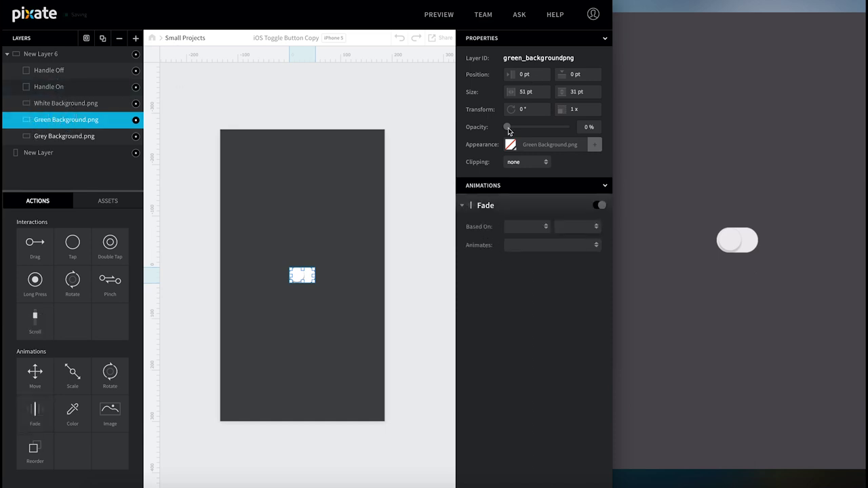
left_click(485, 205)
type("In")
key("Return")
Step: Base the Green Background.png layer's Fade In animation on a tap of Handle Off
left_click(540, 226)
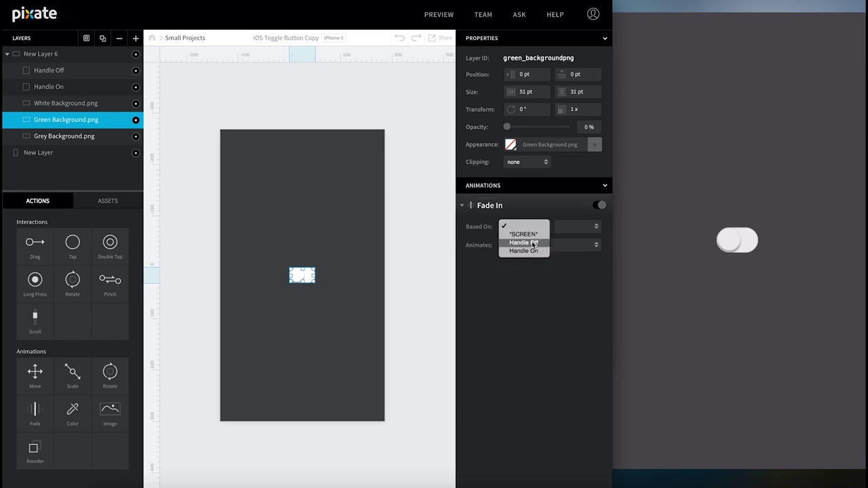
left_click(531, 250)
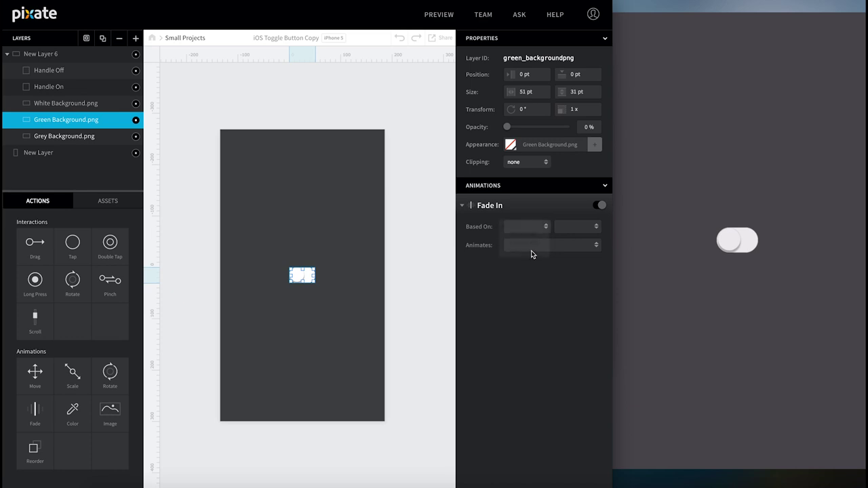
left_click(566, 229)
left_click(566, 234)
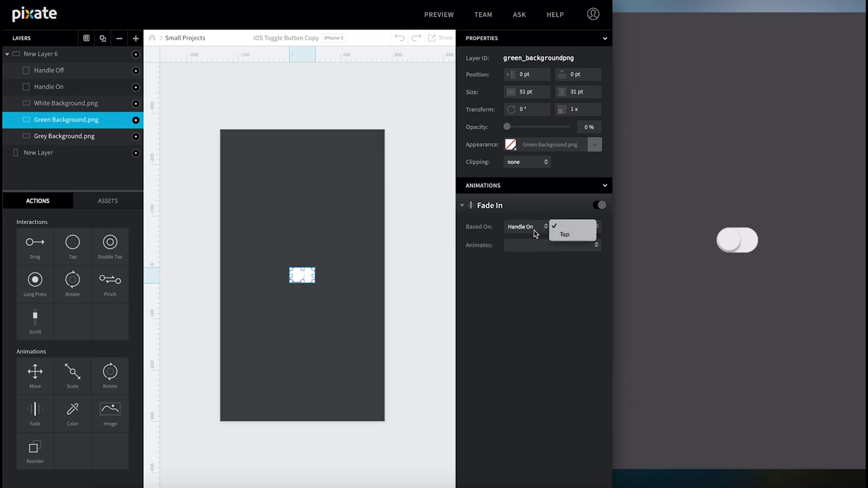
left_click(533, 228)
left_click(533, 226)
left_click(566, 228)
left_click(565, 234)
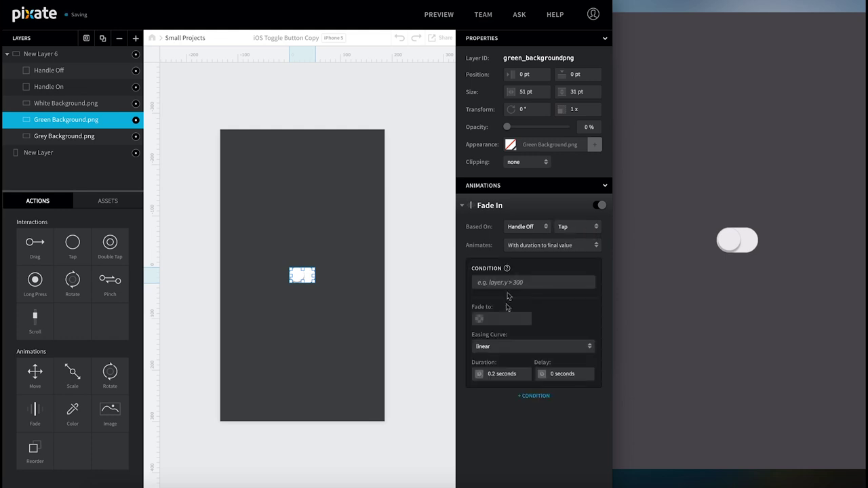
Step: Set the Fade In animation to fade to 100%
left_click(505, 316)
type("100")
key("Return")
Step: Add a second Fade animation to the Green Background.png layer and rename it Fade Out
left_click_drag(32, 407, 60, 120)
left_click(558, 241)
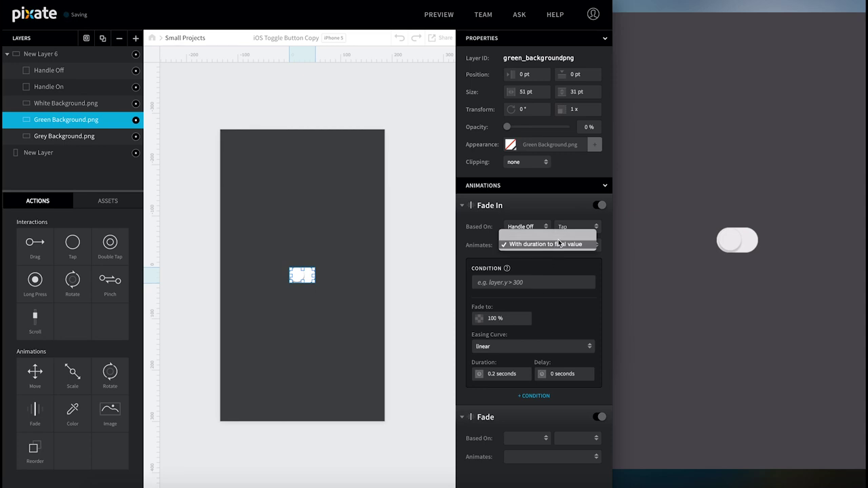
left_click(485, 416)
left_click(485, 416)
type("Out")
key("Return")
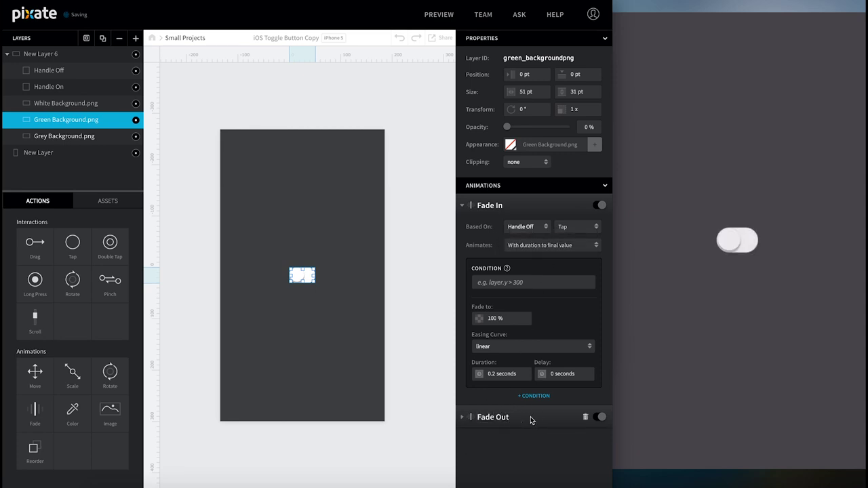
Step: Base the Green Background.png layer's Fade Out animation on a tap of Handle On
left_click(529, 418)
left_click(526, 438)
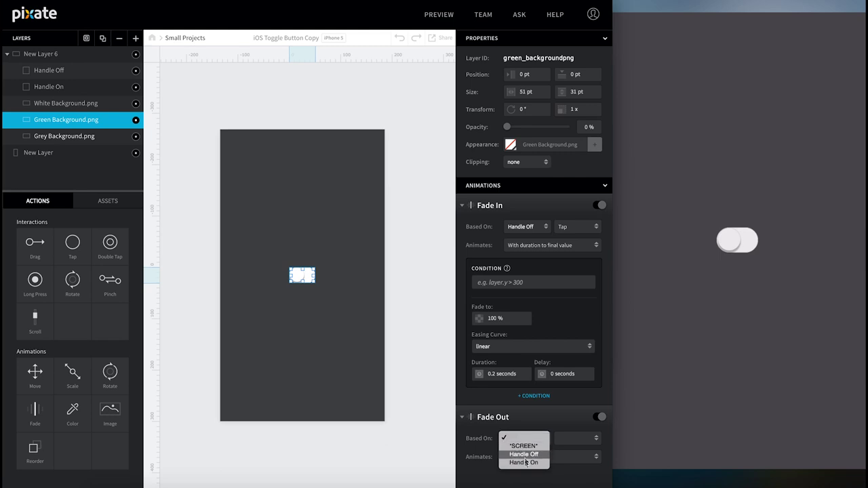
left_click(568, 439)
left_click(568, 445)
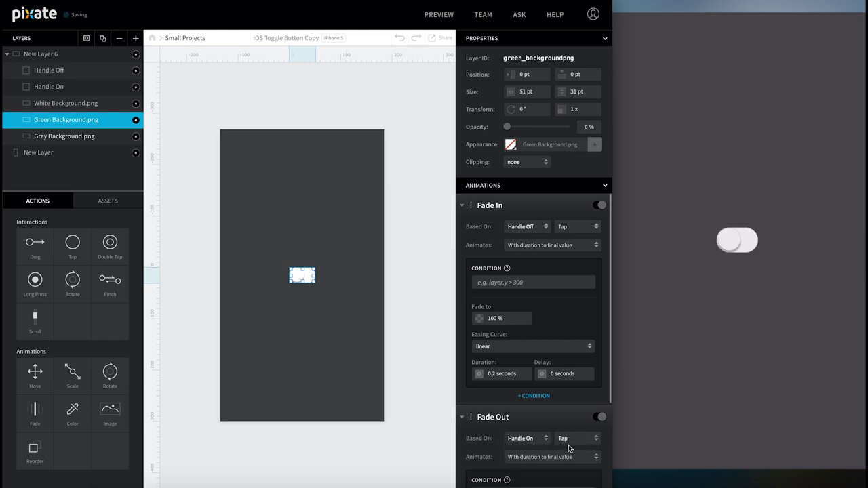
Step: Set Fade Out to fade to 0% and collapse the settings of both Fade animations
scroll(568, 445, "down", 3)
left_click(508, 406)
type("0")
key("Return")
scroll(535, 348, "up", 3)
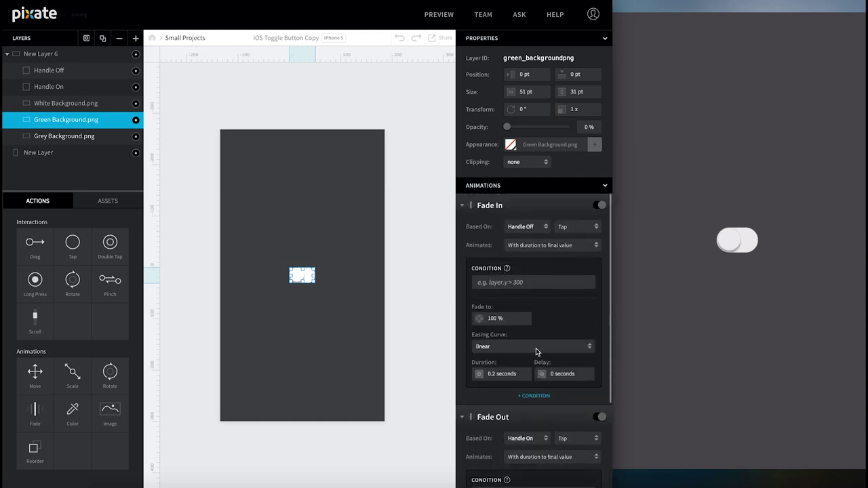
left_click(541, 206)
left_click(586, 229)
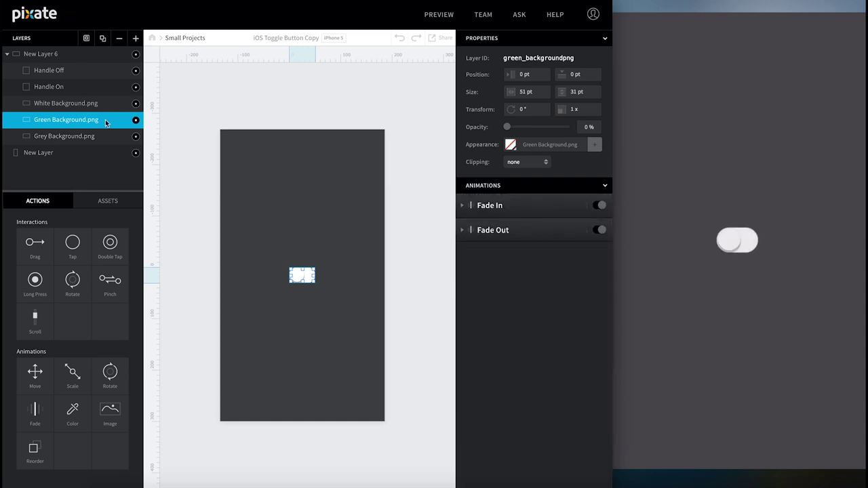
Step: Nudge the Handle On layer one step right and down, and position the Handle Off layer at 1 pt, 1 pt
left_click(85, 88)
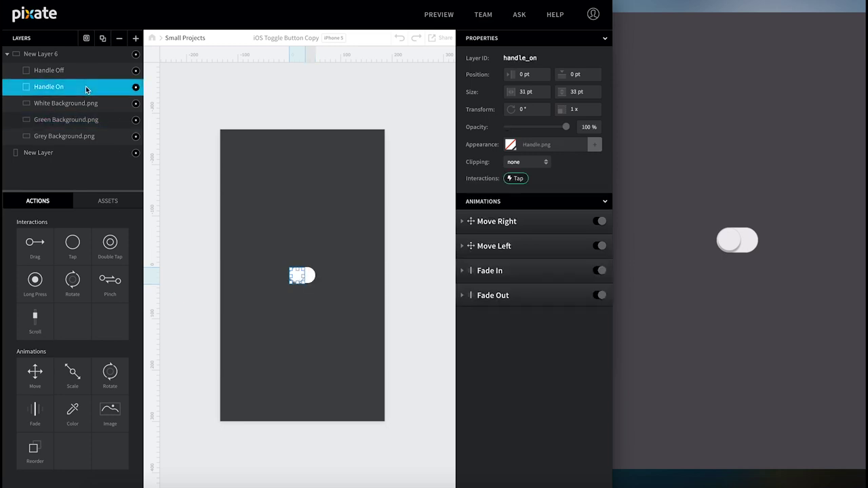
key("Right")
key("Down")
left_click(88, 71)
key("Down")
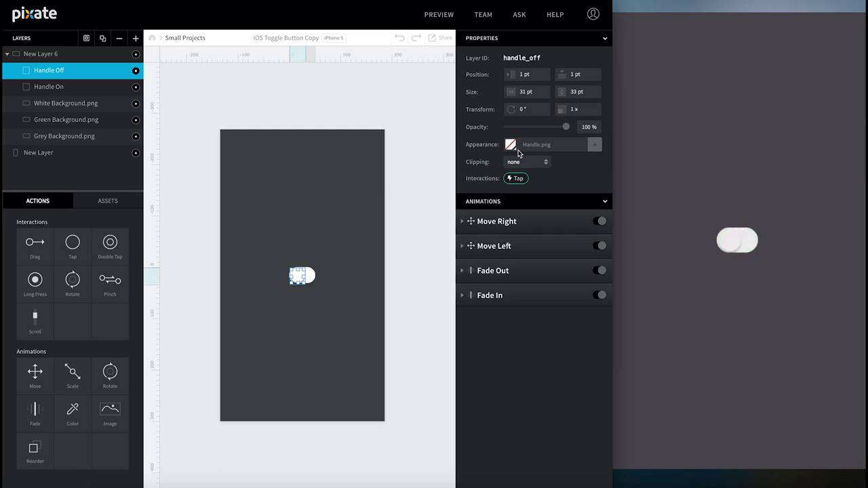
Step: Add four Scale animations to the Handle Off layer
left_click(72, 87)
left_click(73, 72)
left_click_drag(77, 375, 53, 72)
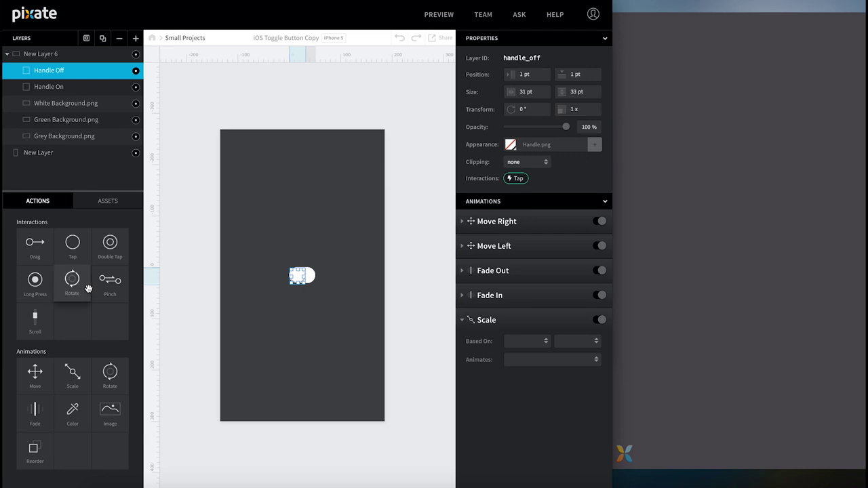
left_click_drag(73, 373, 55, 73)
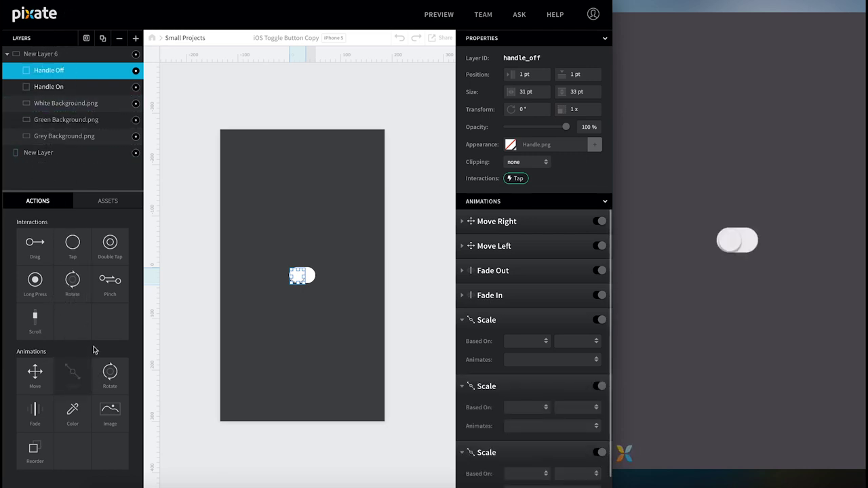
left_click_drag(72, 373, 59, 71)
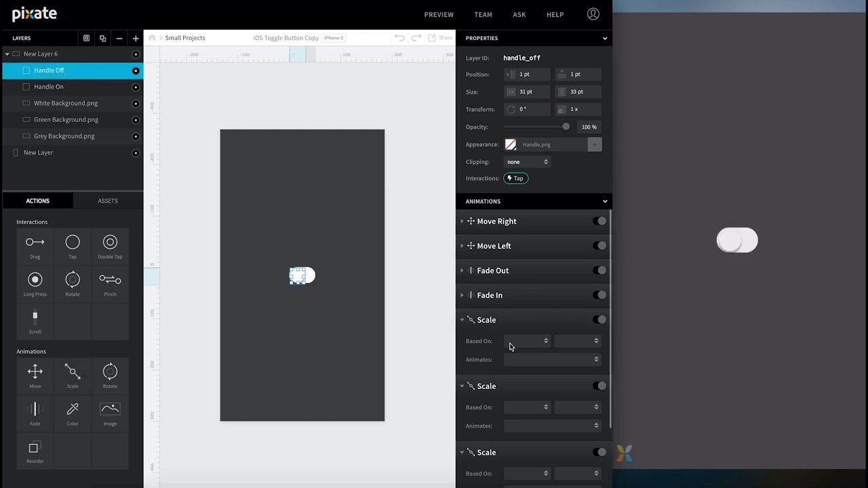
Step: Rename Handle Off's first two Scale animations as Stretch Out Off and Stretch In Off
double_click(488, 321)
type("St")
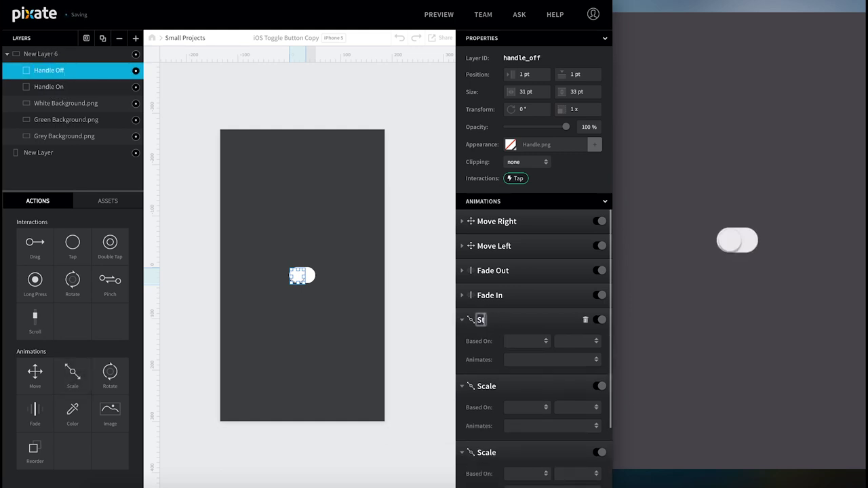
type("retch Out Off")
key("ctrl+a")
left_click(486, 387)
type("Str")
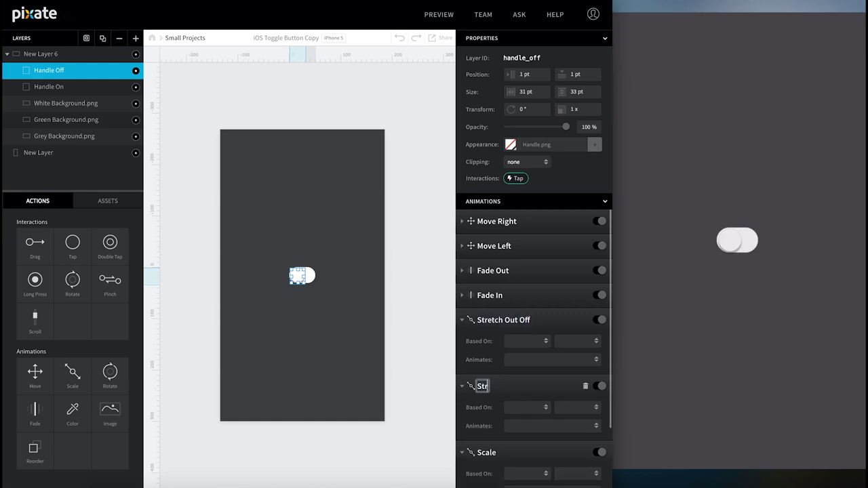
type("etch In Off")
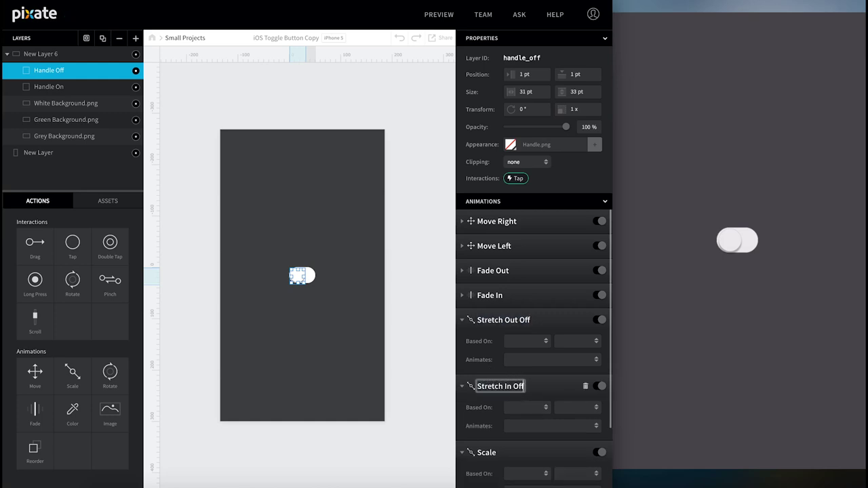
Step: Rename Handle Off's third Scale animation as Stretch Out On and the fourth as Stretch Out Off
scroll(493, 441, "down", 2)
left_click(488, 373)
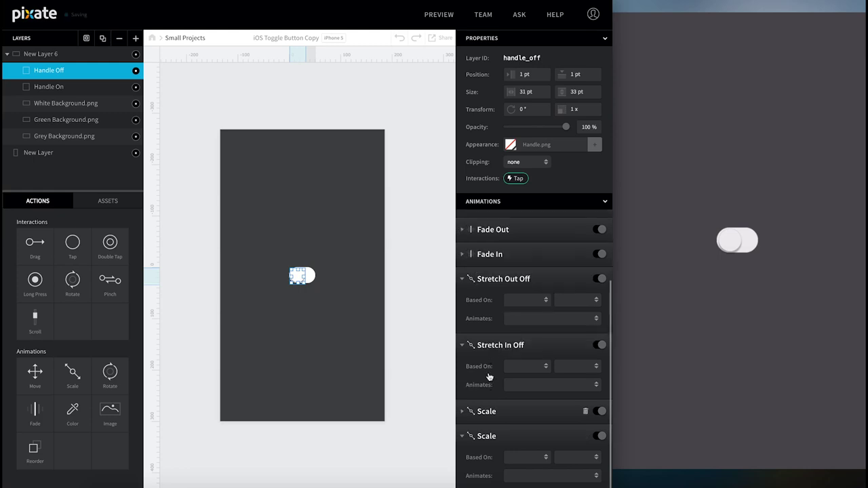
double_click(488, 412)
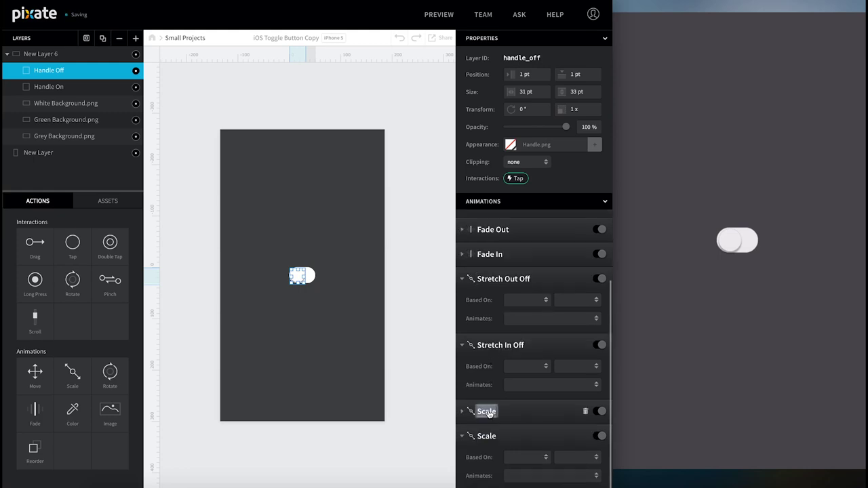
type("Stretch")
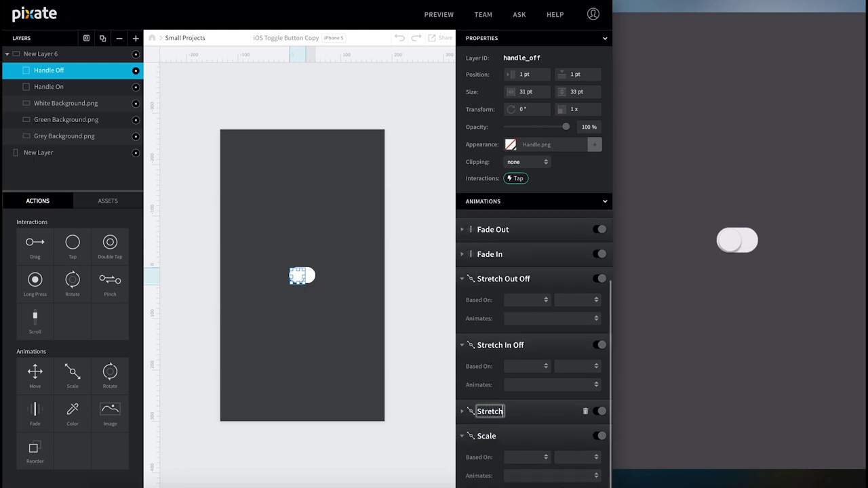
type(" Out On")
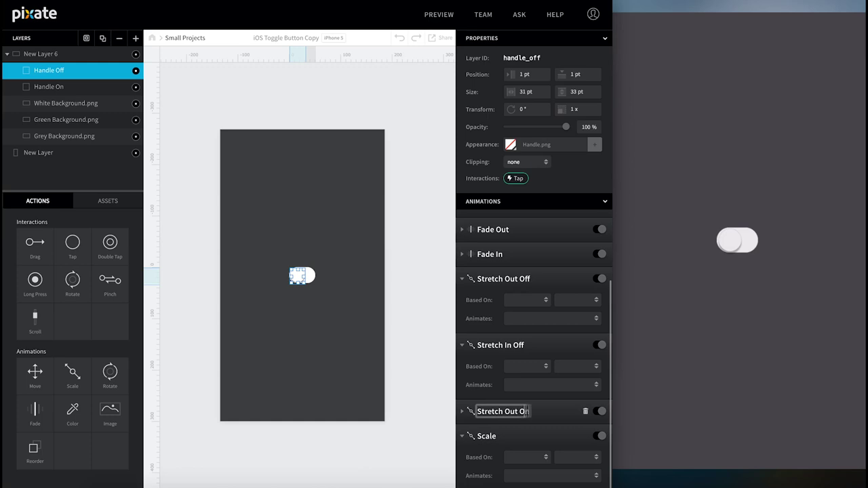
left_click(489, 441)
double_click(487, 477)
type("Stretch Out")
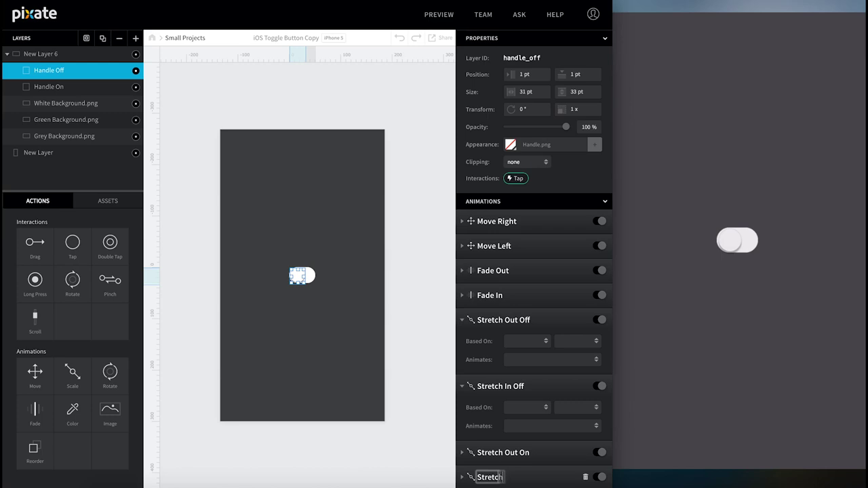
type(" Off")
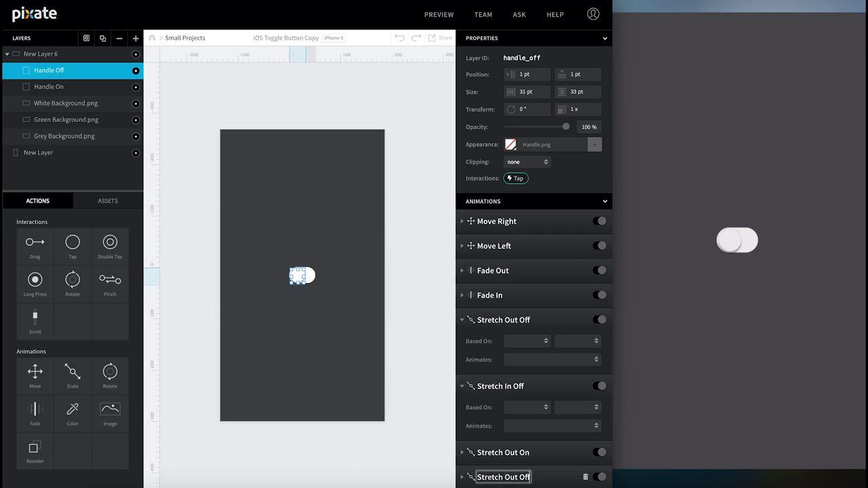
left_click(543, 458)
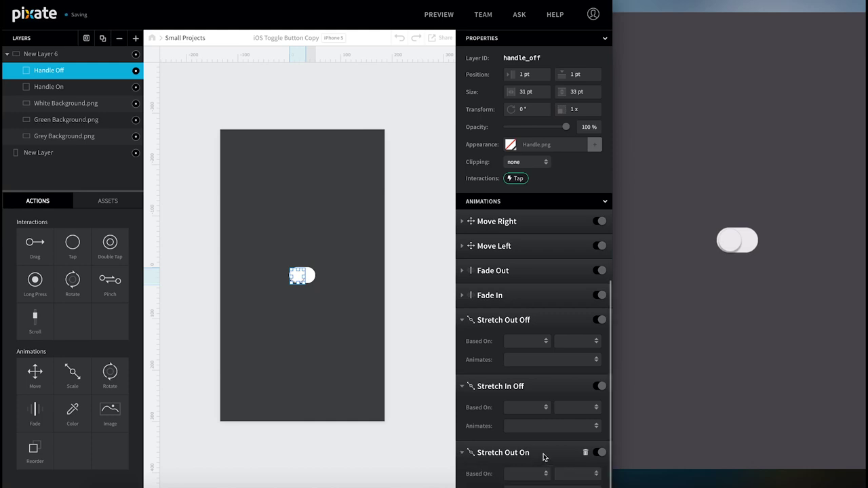
Step: Base the first Stretch Out Off animation on a tap of Handle Off
scroll(543, 458, "down", 1)
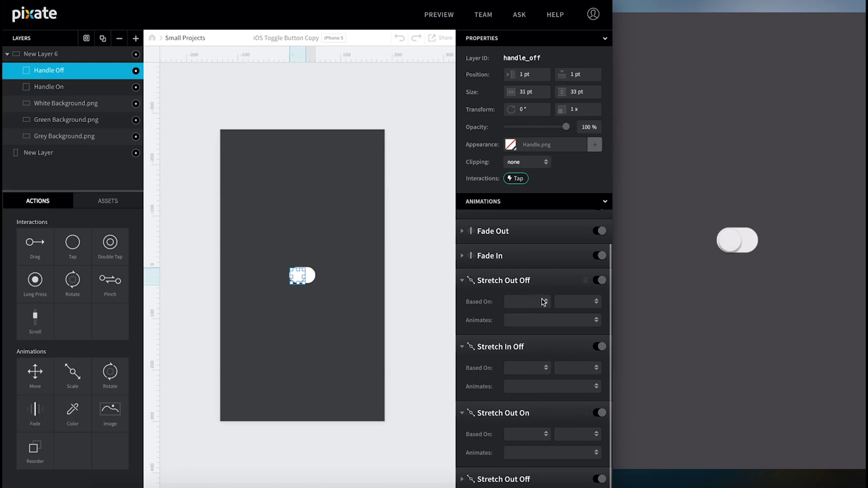
left_click(542, 305)
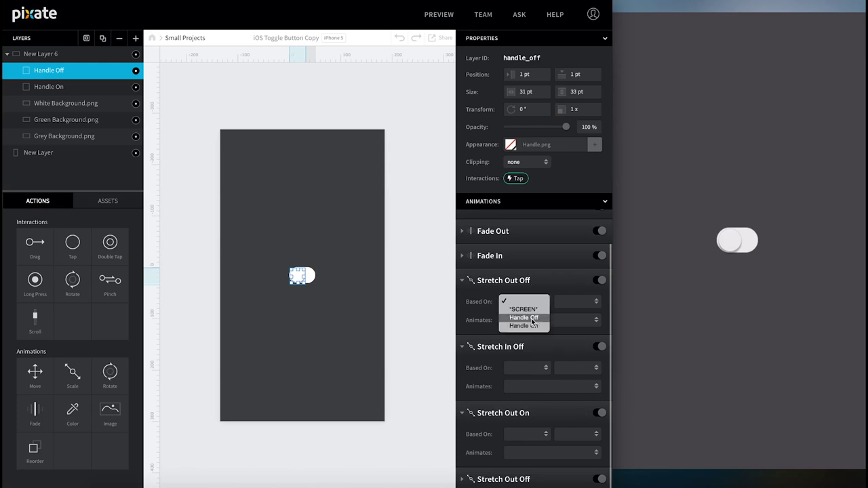
left_click(533, 318)
left_click(566, 301)
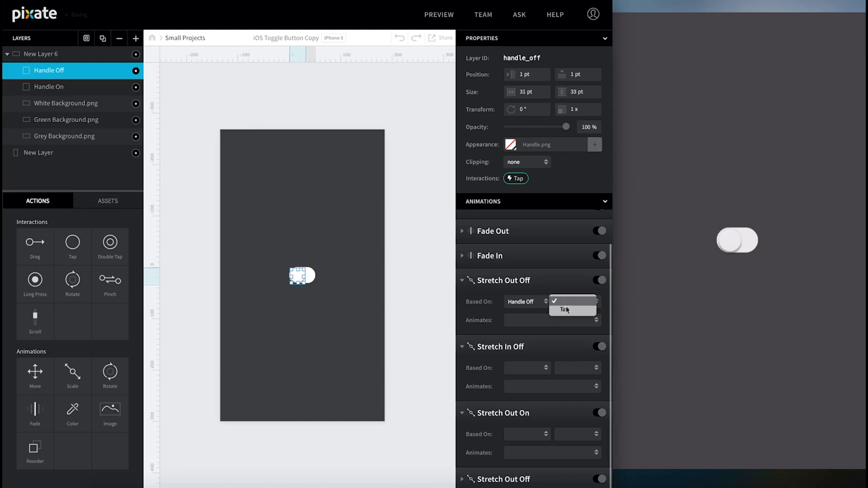
left_click(565, 307)
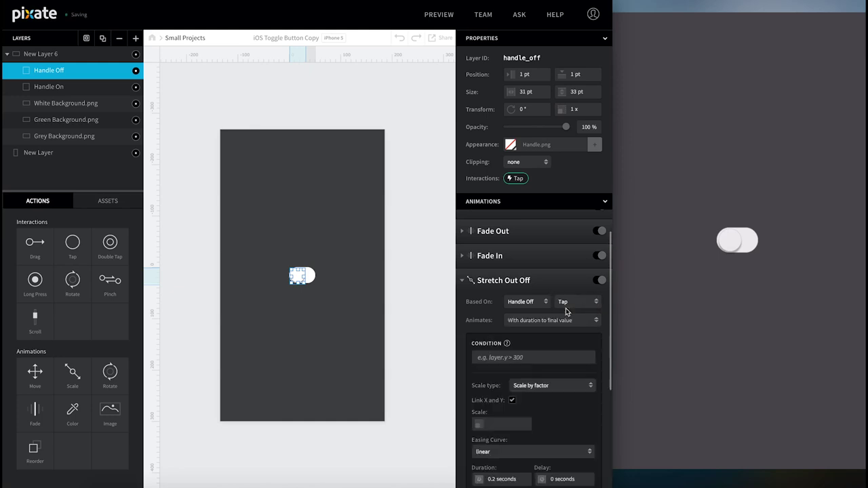
Step: Set Stretch Out Off to scale to a specific size with X and Y unlinked, Scale X 35 pt and duration 0.1 seconds
left_click(551, 389)
left_click(552, 393)
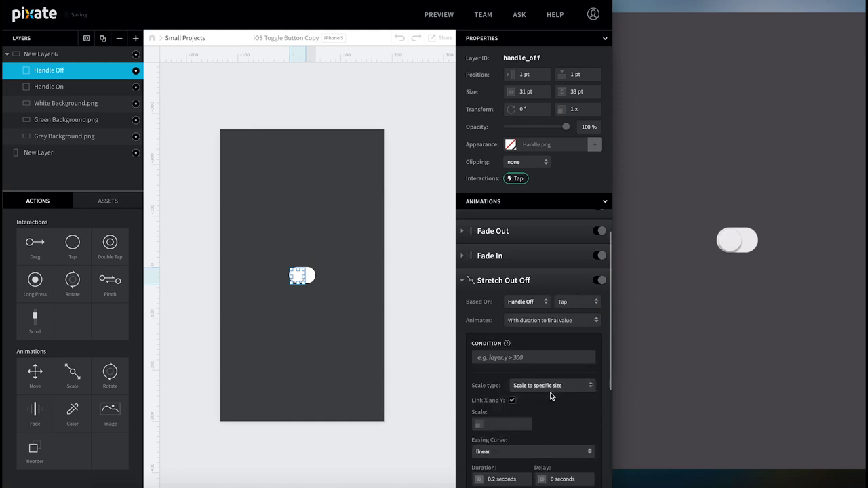
left_click(513, 400)
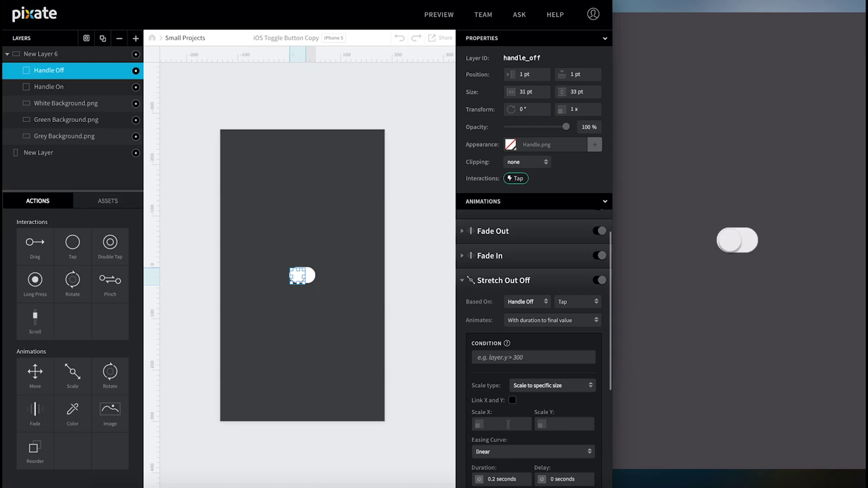
scroll(508, 425, "down", 2)
left_click(506, 381)
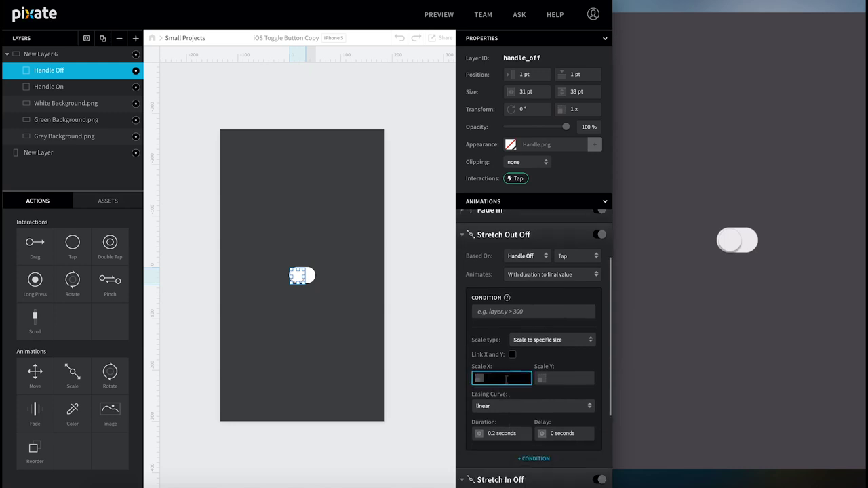
type("35")
key("Tab")
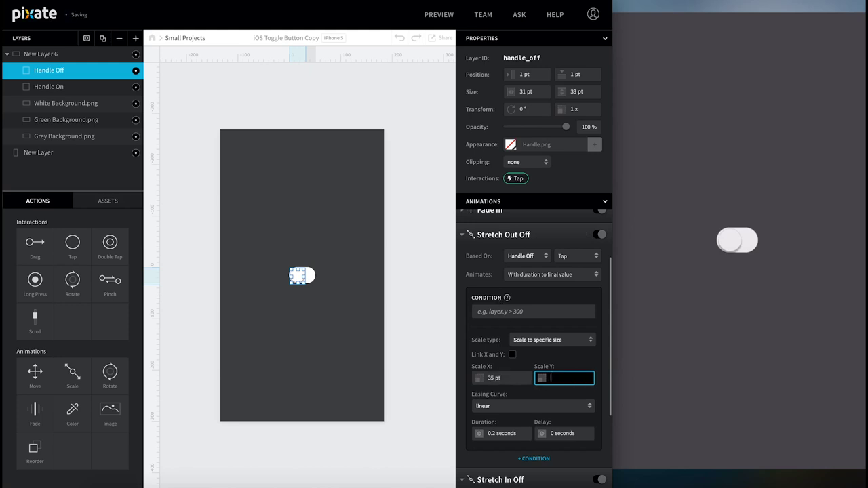
left_click(516, 435)
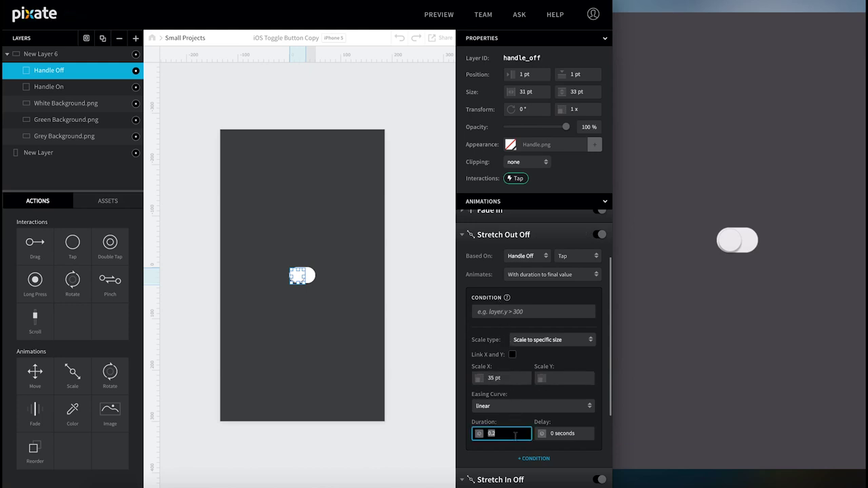
type("0.1")
key("Tab")
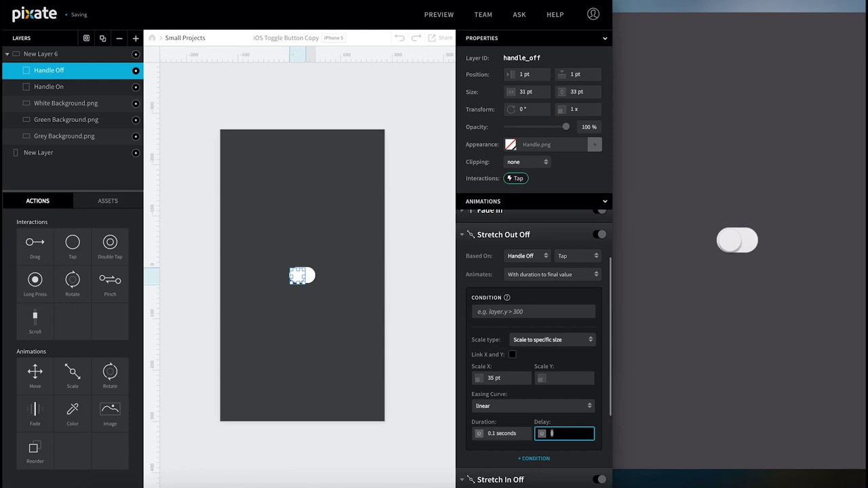
Step: Base the Stretch Out On animation on a tap of Handle On
scroll(516, 436, "down", 1)
scroll(516, 436, "down", 3)
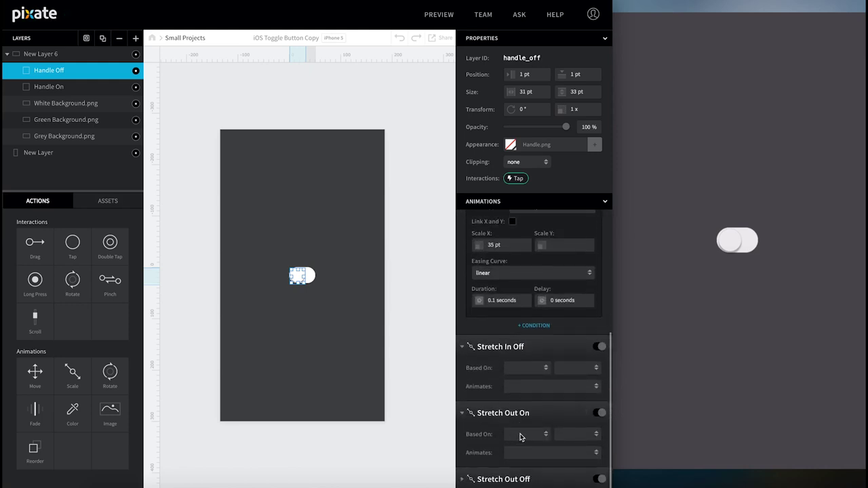
left_click(525, 433)
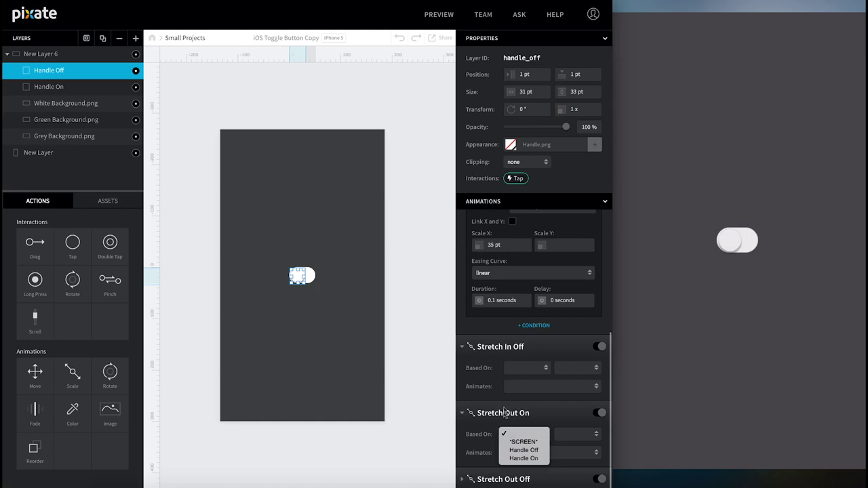
left_click(524, 454)
left_click(562, 437)
left_click(562, 440)
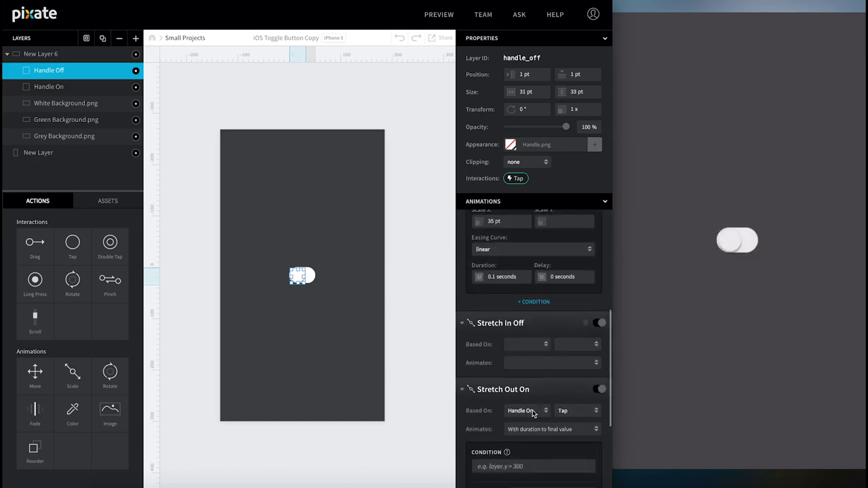
Step: Set Stretch Out On to scale to a specific size with X and Y unlinked, Scale X 35 pt and duration 0.1 seconds
scroll(532, 409, "down", 2)
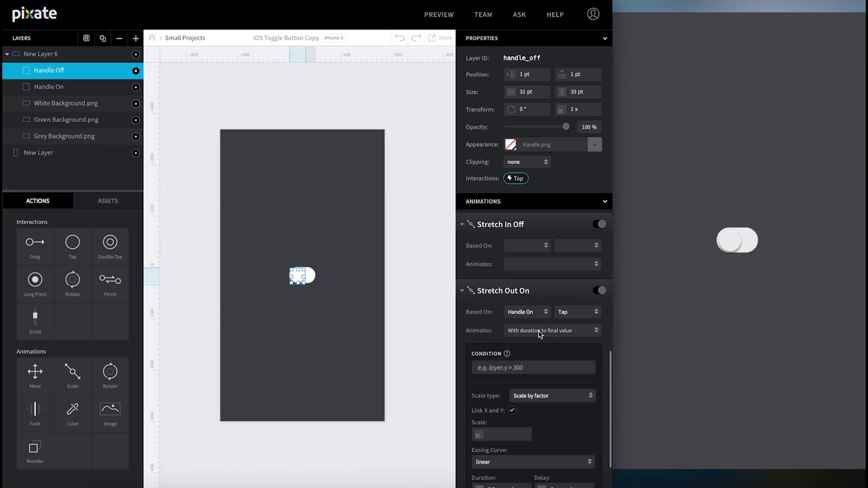
left_click(538, 389)
left_click(529, 402)
left_click(514, 411)
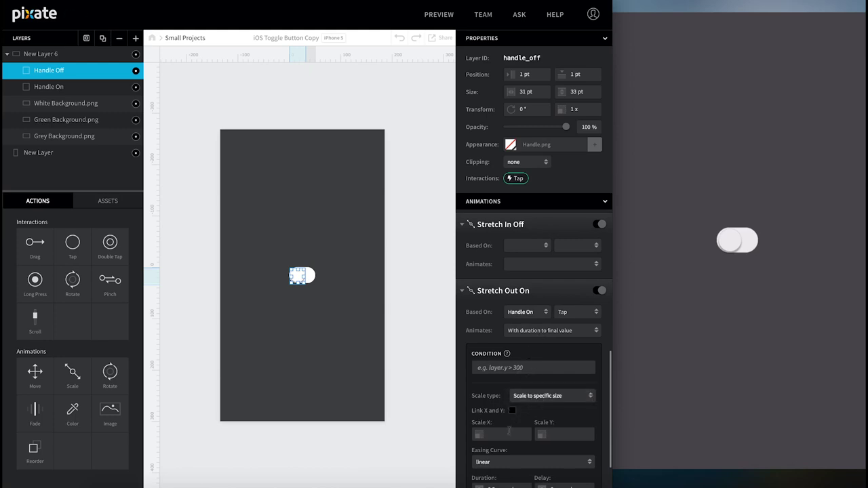
left_click(507, 433)
type("35")
key("Tab")
scroll(512, 447, "down", 1)
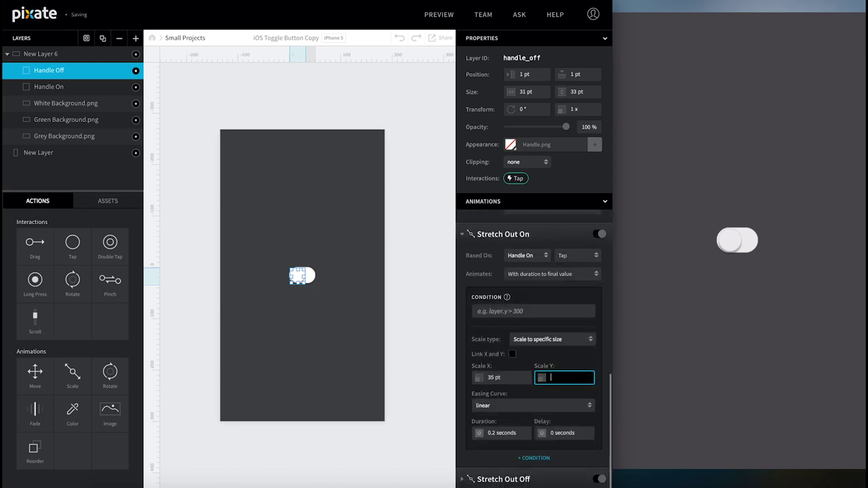
left_click(512, 434)
type("0.1")
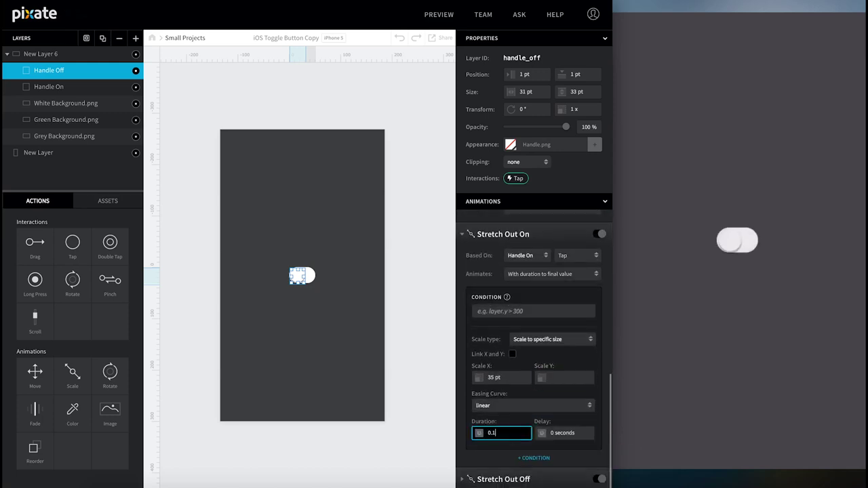
key("Return")
Step: Collapse the settings of the Stretch Out On and first Stretch Out Off animations
scroll(549, 317, "up", 2)
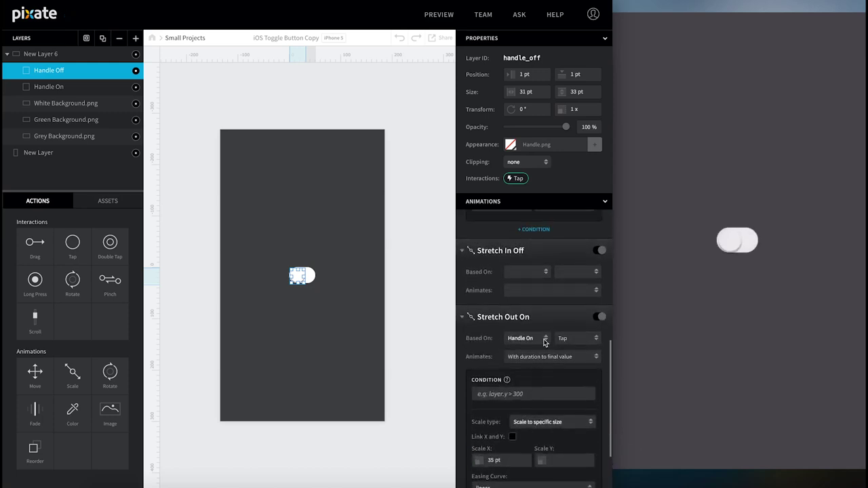
left_click(549, 317)
scroll(547, 316, "up", 3)
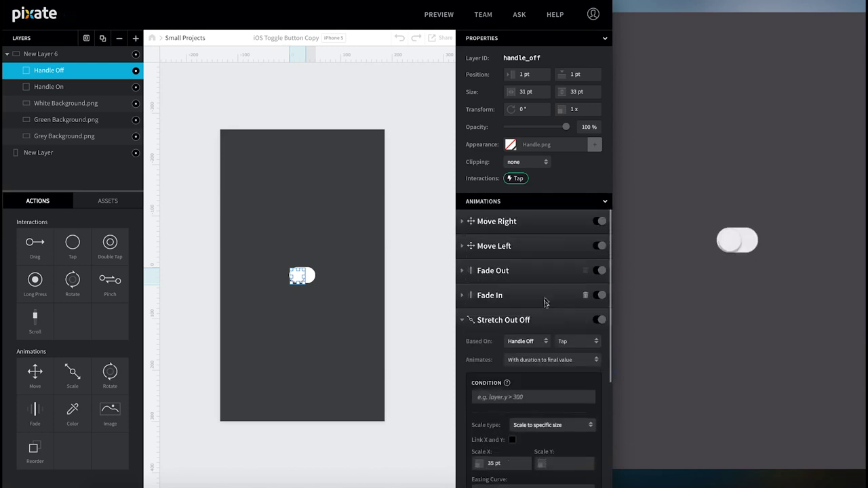
left_click(542, 323)
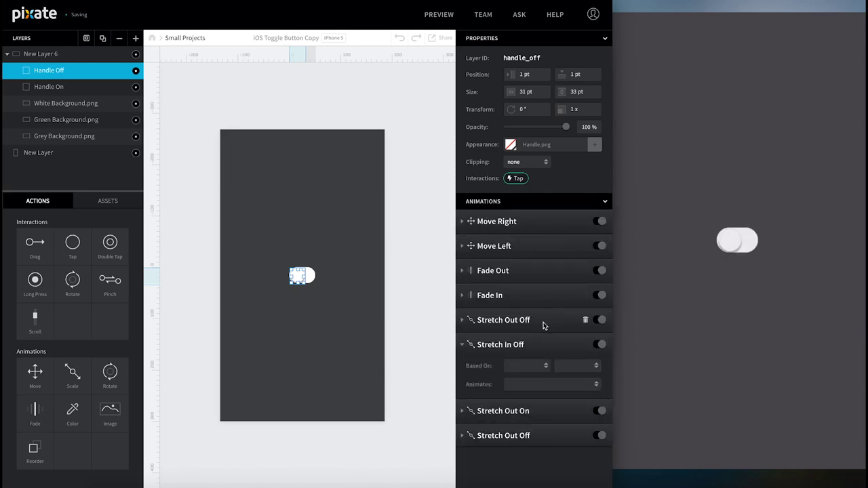
Step: Expand the last Stretch Out Off animation and rename it as Stretch In Off
left_click(527, 437)
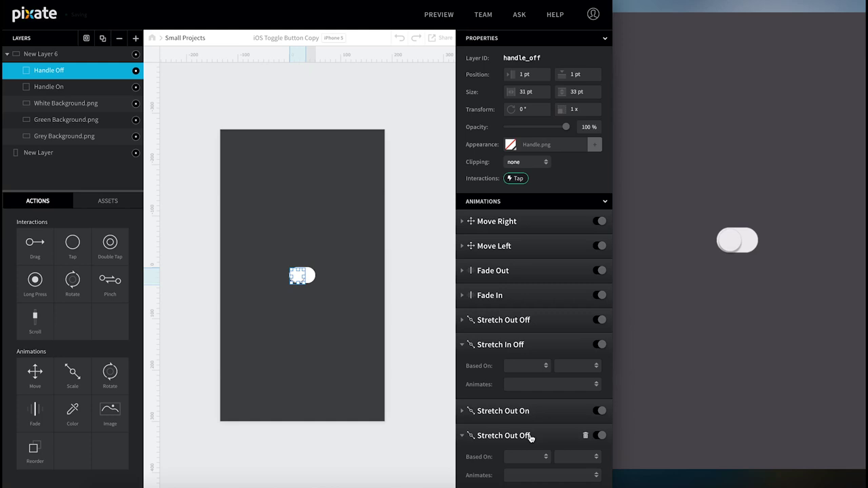
left_click(517, 438)
double_click(517, 438)
key("BackSpace")
key("BackSpace")
key("BackSpace")
key("BackSpace")
type("In")
key("Return")
left_click(541, 441)
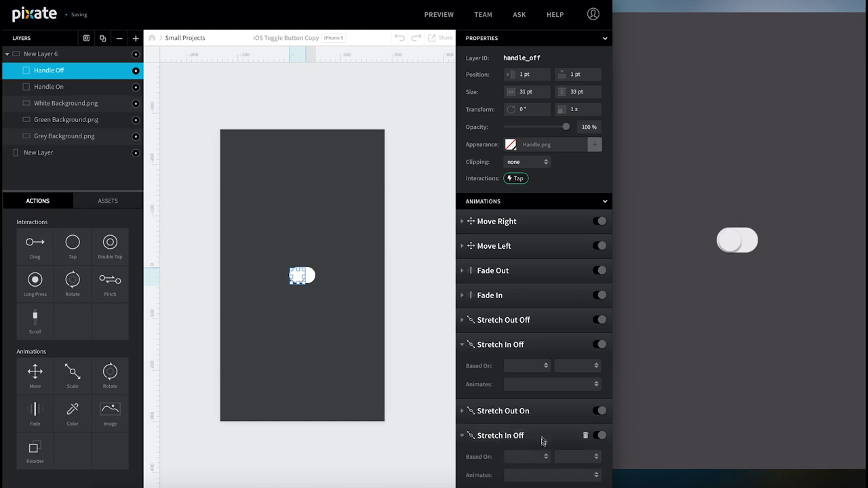
Step: Base the first Stretch In Off animation on a tap of Handle Off
left_click(528, 366)
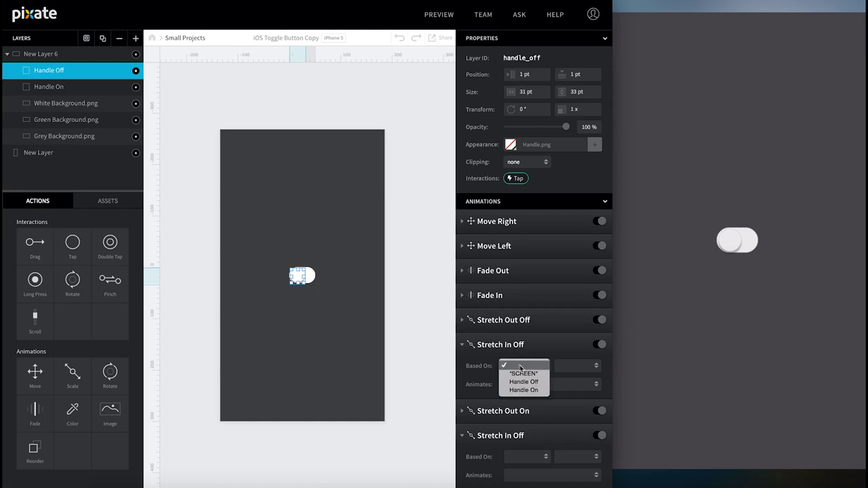
left_click(525, 381)
left_click(562, 370)
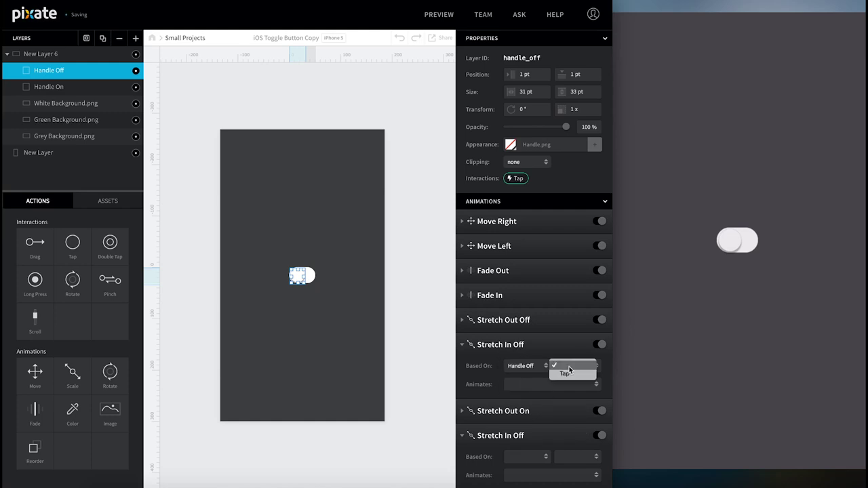
left_click(568, 375)
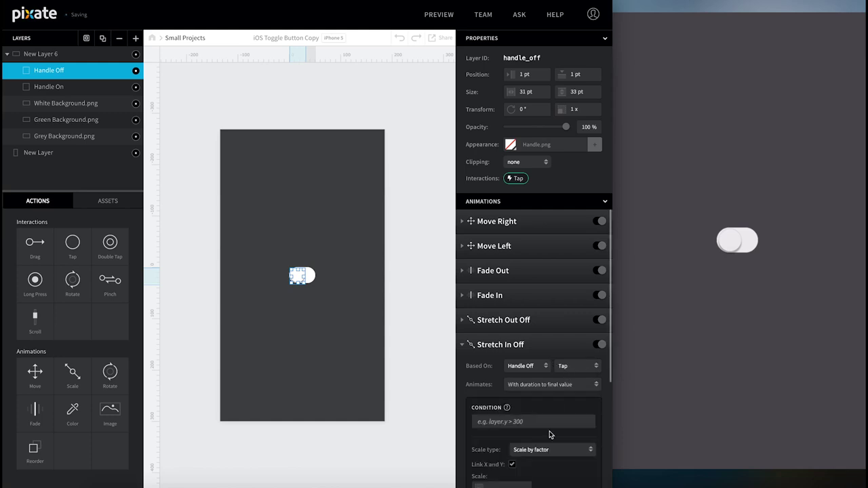
Step: Set the first Stretch In Off to scale to a specific size, X and Y unlinked, 31 by 33 pt, duration 0.1 and delay 0.2 seconds
scroll(549, 431, "down", 4)
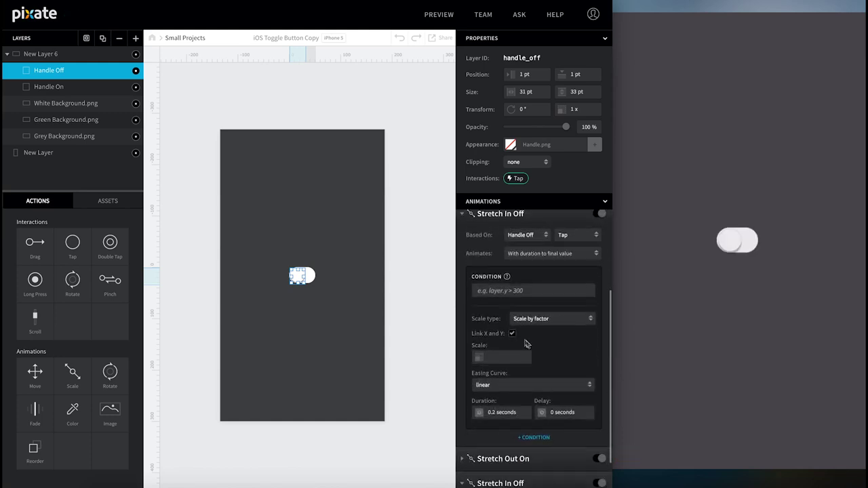
left_click(529, 321)
left_click(531, 327)
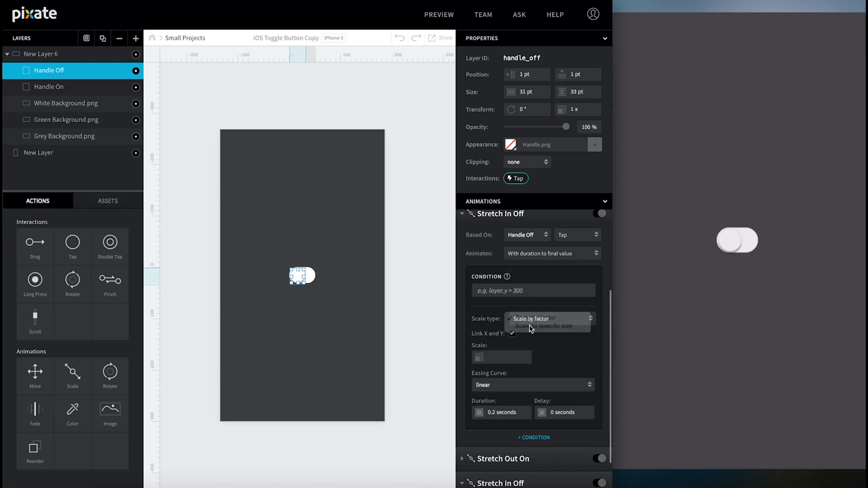
left_click(507, 356)
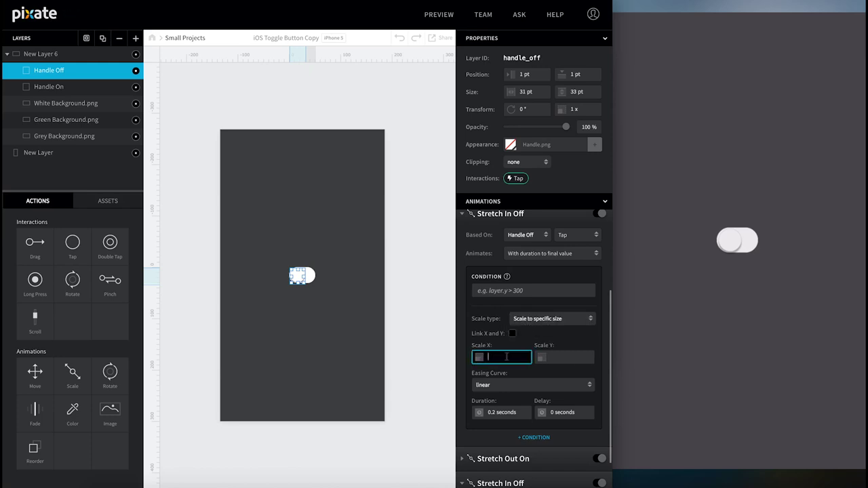
key("Tab")
type("33")
key("Tab")
key("Tab")
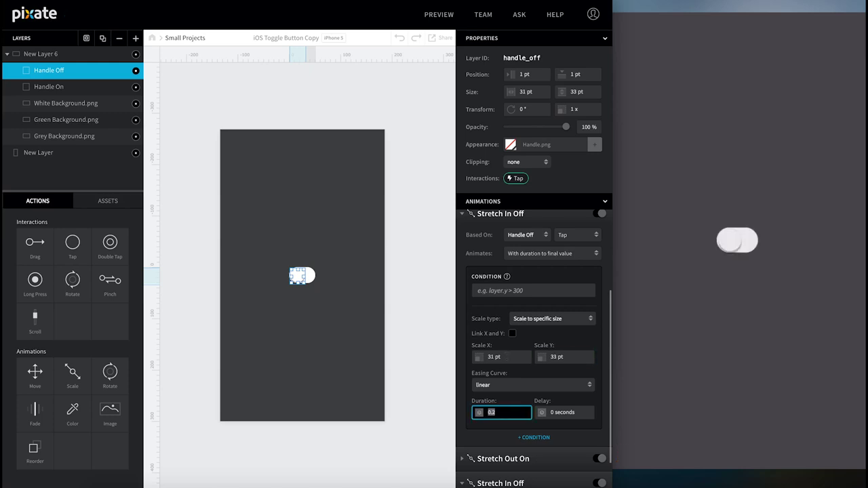
key("Tab")
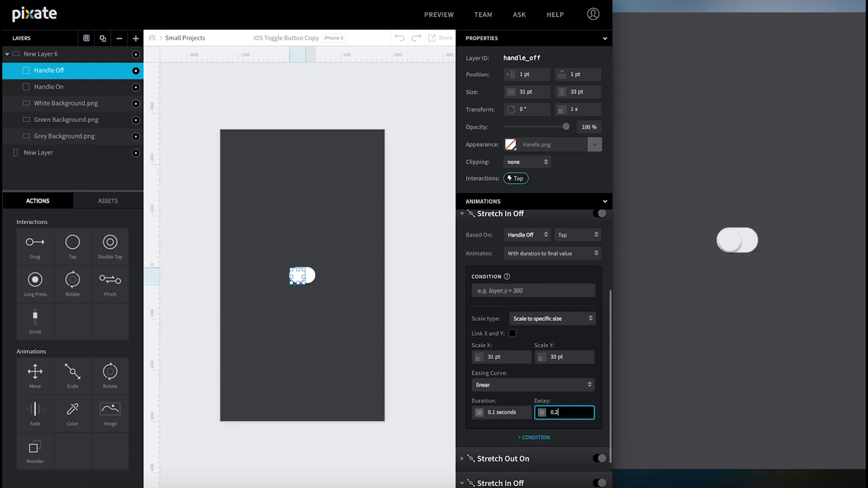
key("Return")
Step: Rename the last Stretch In Off animation as Stretch In On
scroll(481, 468, "down", 2)
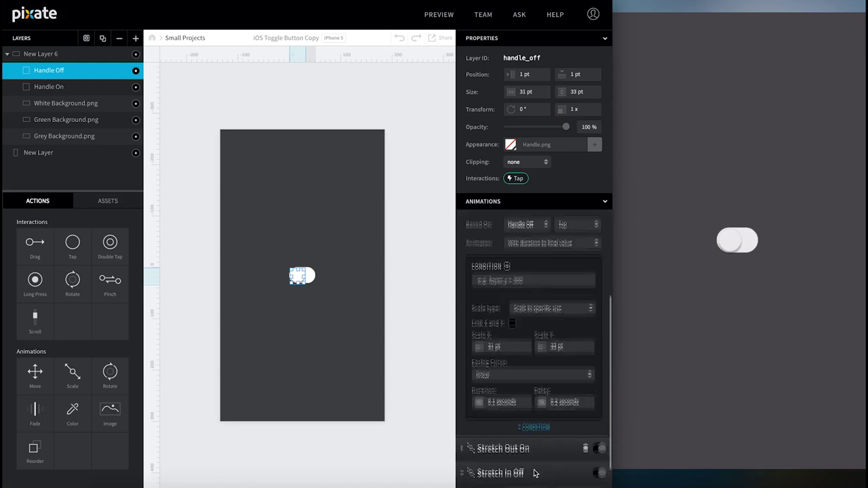
left_click(508, 414)
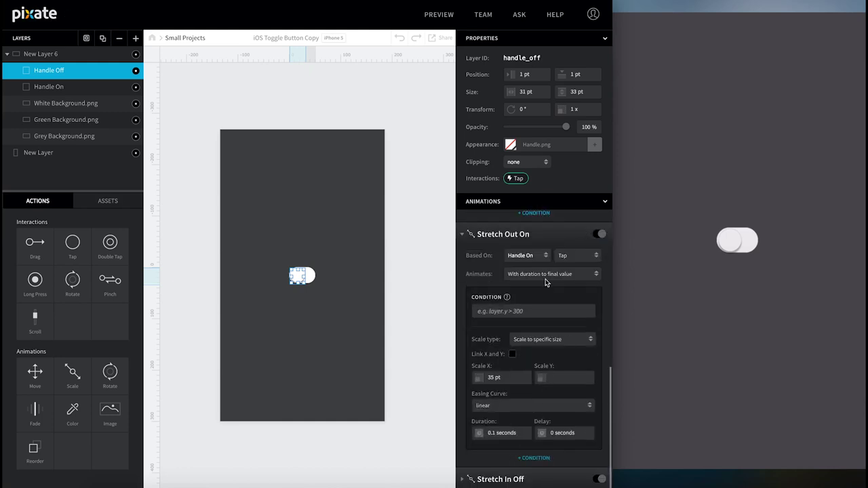
left_click(547, 242)
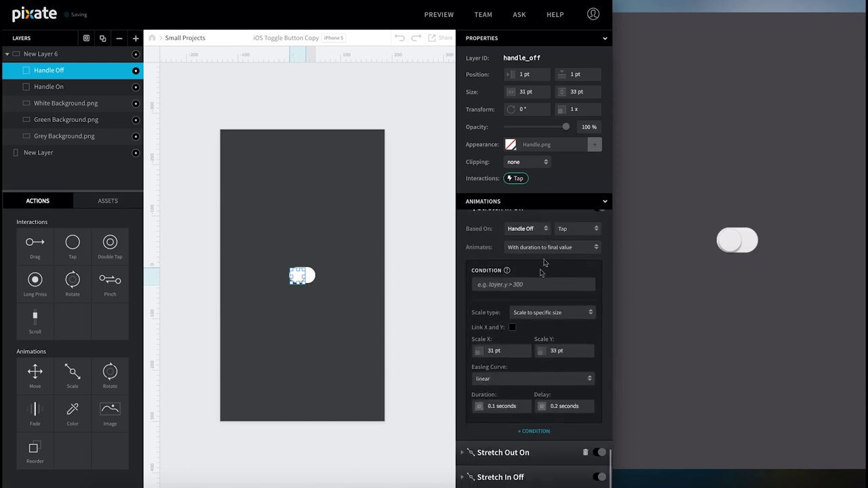
double_click(511, 478)
key("BackSpace")
type("n")
key("Return")
Step: Expand Stretch In On and base it on a tap of Handle On
left_click(535, 477)
left_click(544, 460)
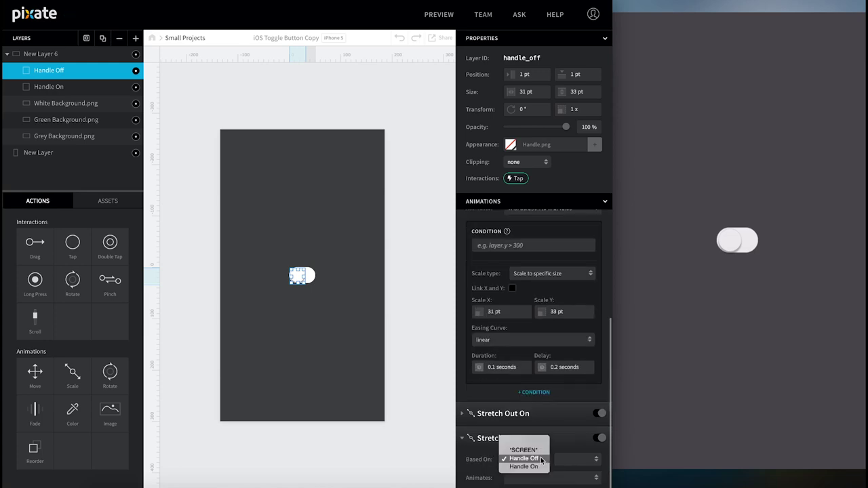
left_click(537, 467)
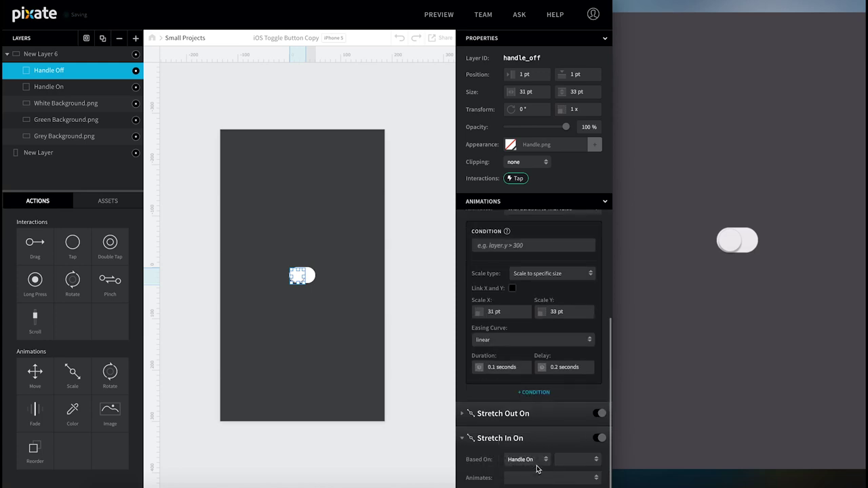
left_click(575, 461)
left_click(573, 468)
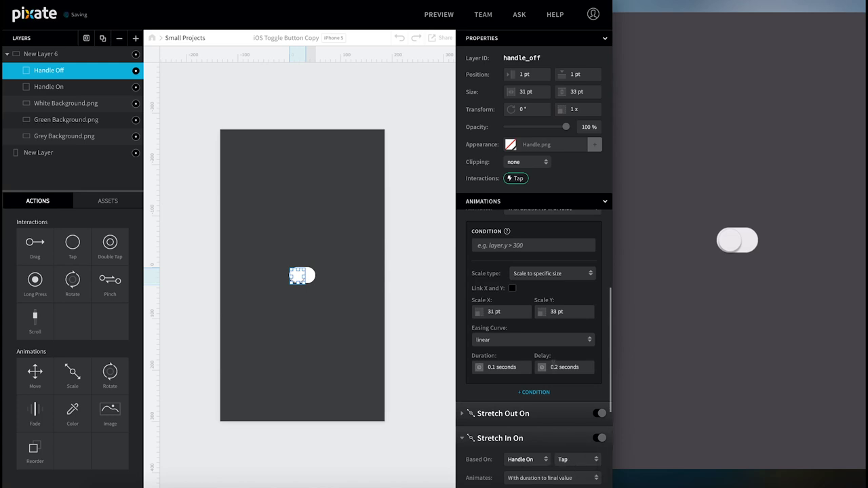
Step: Set Stretch In On to scale to a specific size with X and Y unlinked, Scale X 31 pt and Scale Y 33 pt
scroll(554, 359, "down", 2)
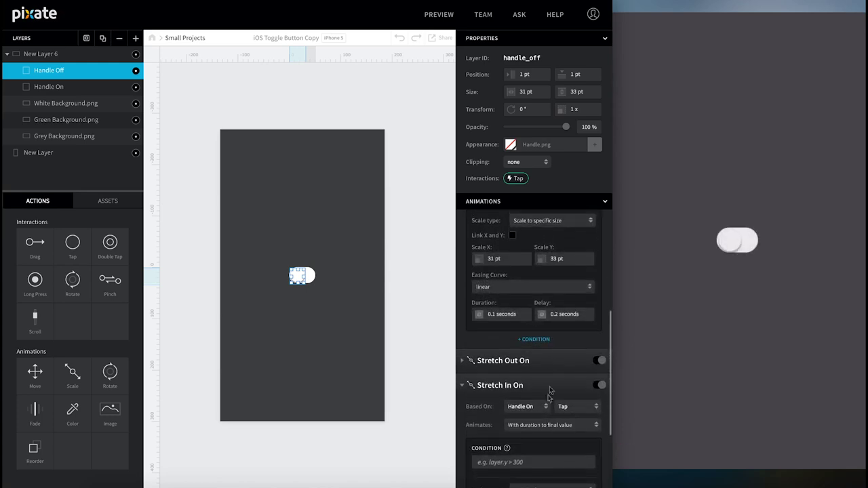
scroll(543, 379, "down", 2)
left_click(549, 422)
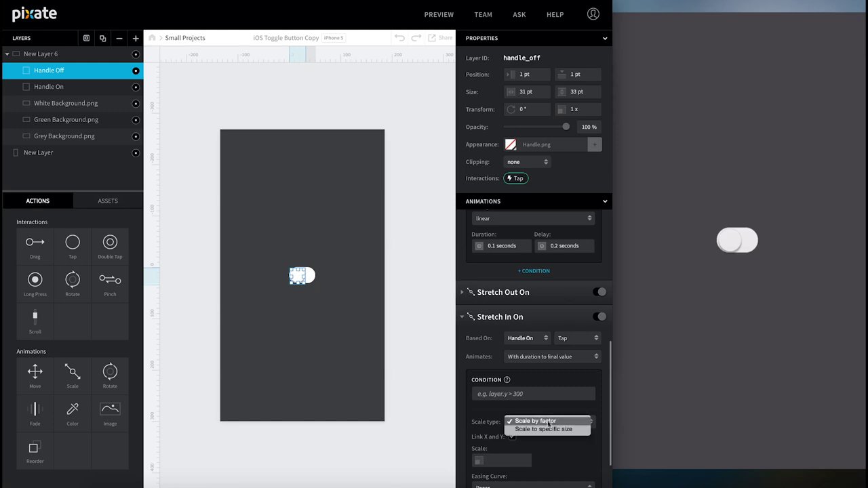
left_click(547, 423)
left_click(512, 437)
left_click(512, 437)
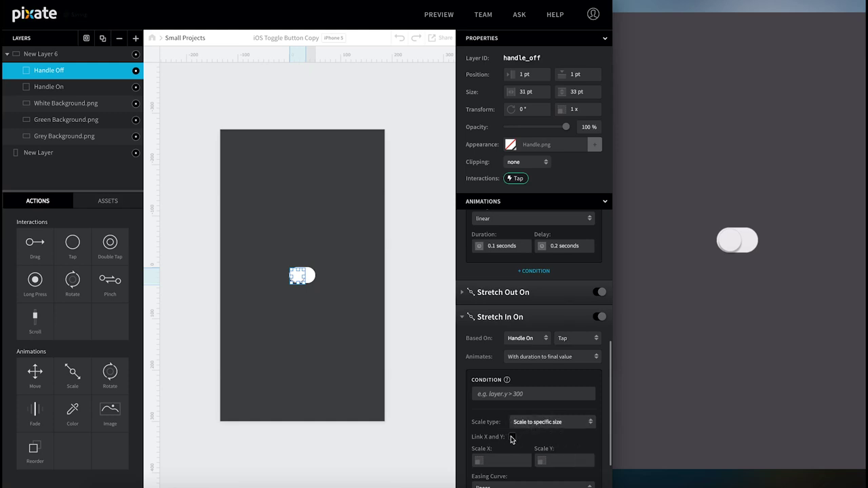
left_click(511, 460)
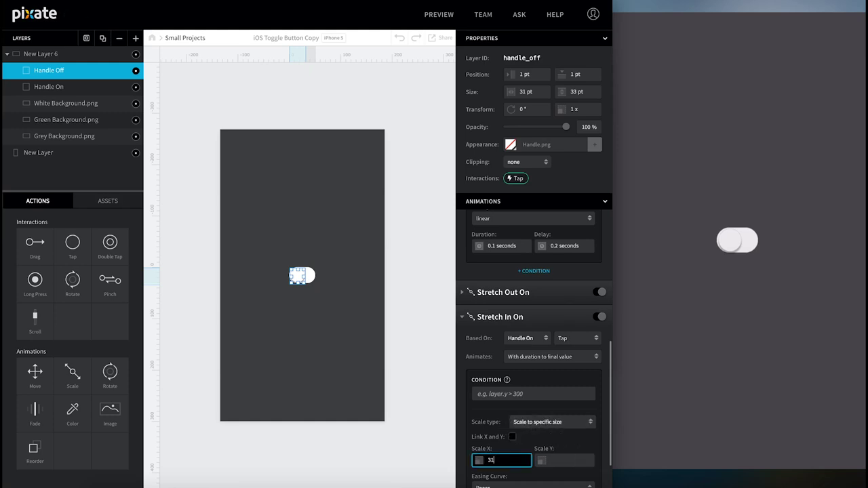
left_click(564, 460)
type("3")
key("Return")
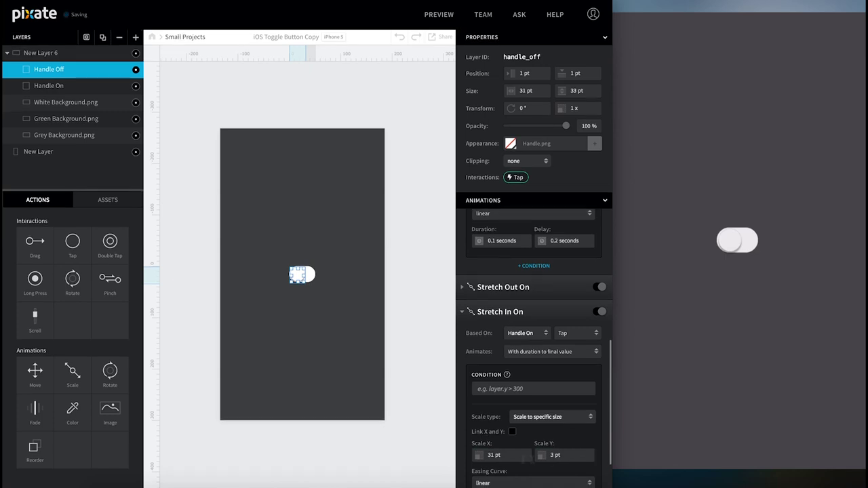
left_click(564, 455)
type("3")
key("Return")
Step: Give Stretch In On a duration of 0.1 seconds and a delay of 0.2 seconds
scroll(534, 353, "down", 1)
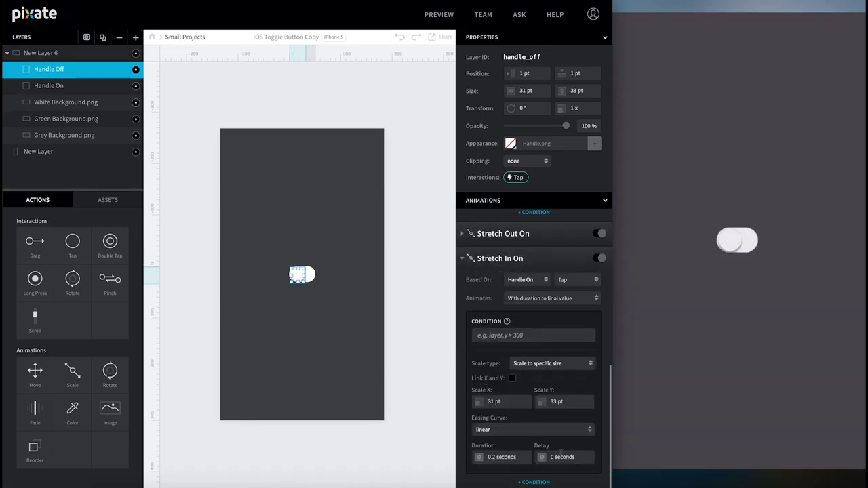
left_click(561, 454)
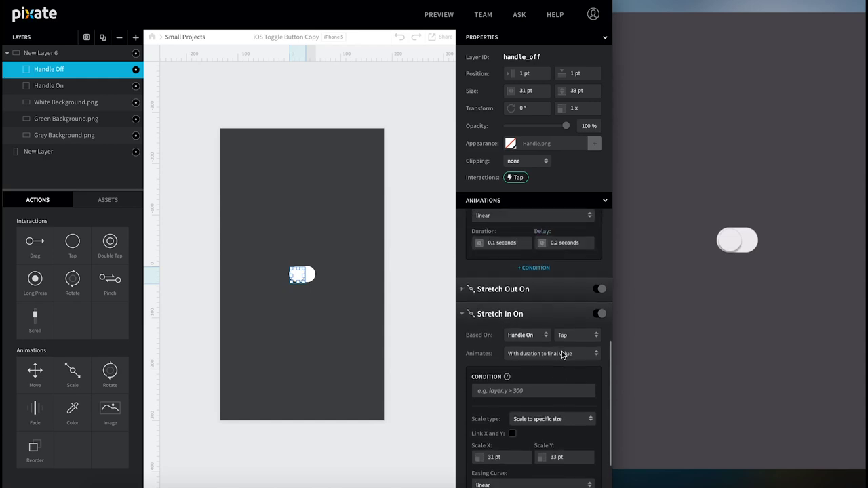
left_click(522, 455)
type("0.1")
key("Tab")
type("0.")
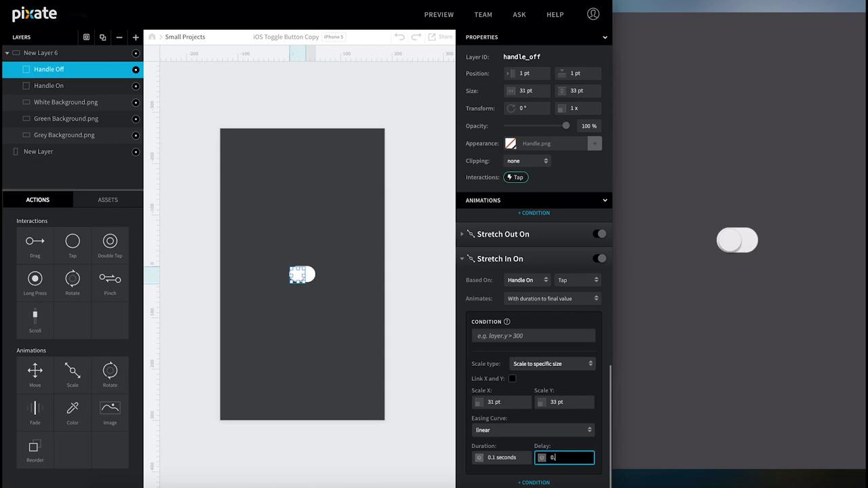
type("2")
key("Return")
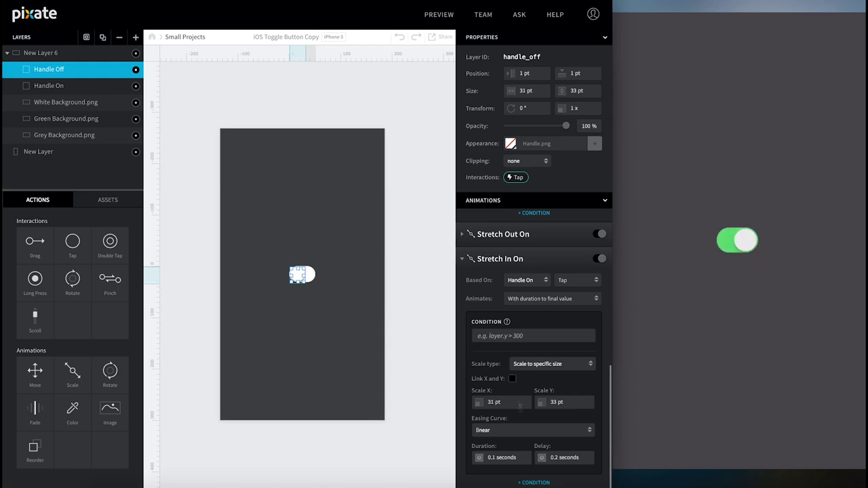
Step: Collapse the settings of the Stretch In On and Stretch In Off animations
left_click(555, 261)
scroll(555, 261, "up", 2)
left_click(550, 285)
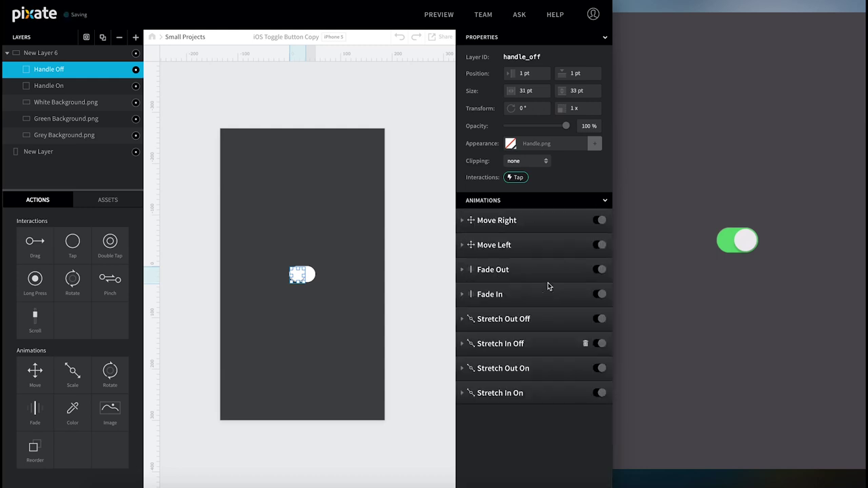
Step: Add four Scale animations to the Handle On layer
left_click(84, 85)
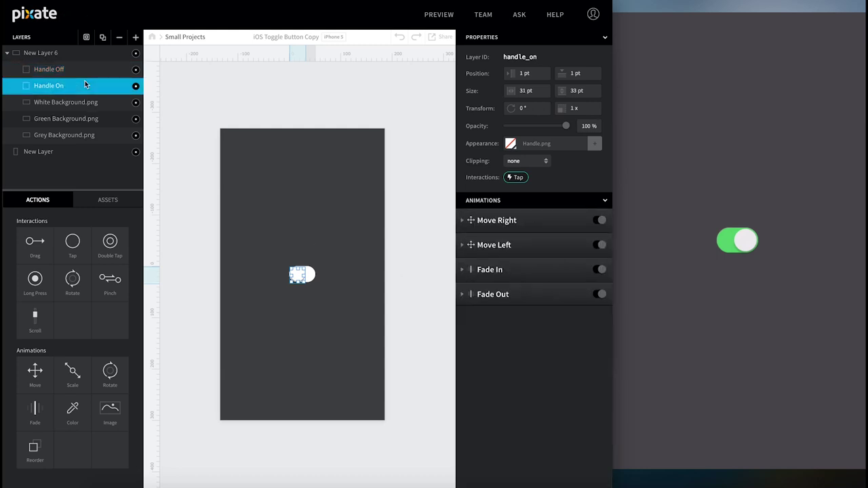
left_click_drag(73, 372, 50, 82)
left_click_drag(73, 373, 43, 78)
left_click_drag(79, 385, 40, 83)
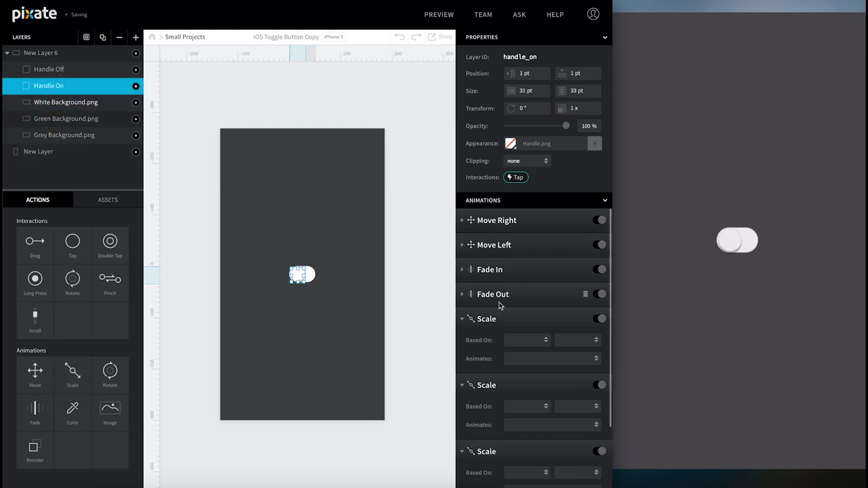
Step: Rename Handle On's first two Scale animations as Stretch Out On and Stretch In On, with their settings collapsed
scroll(523, 327, "down", 2)
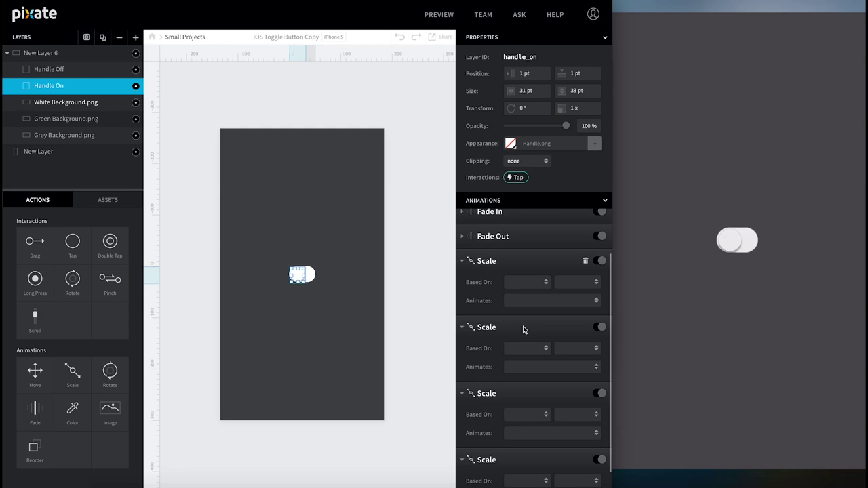
left_click(485, 244)
left_click(522, 258)
double_click(486, 283)
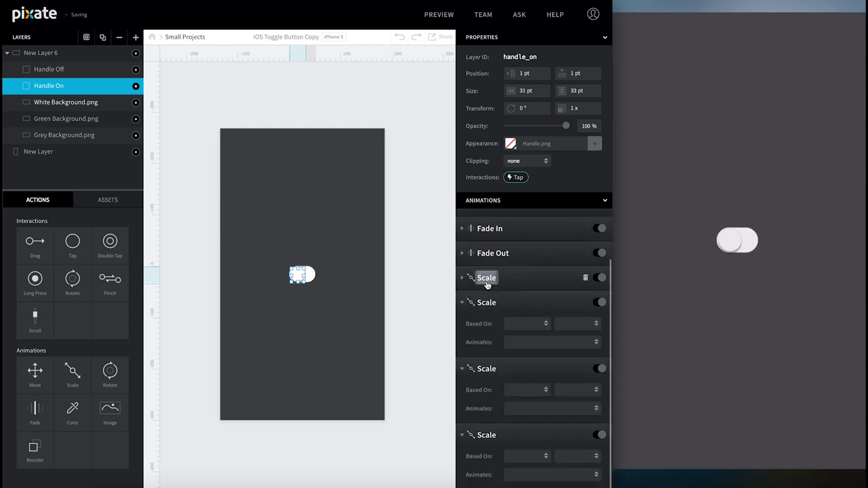
type("Stretch Out On")
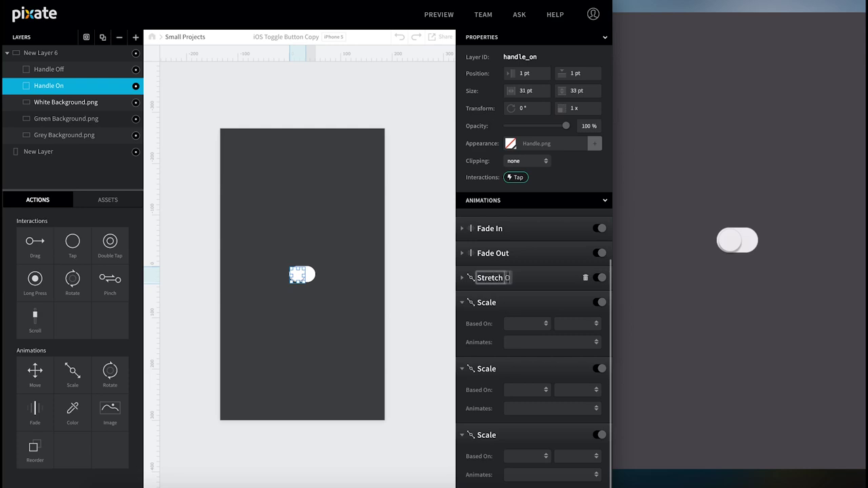
left_click(489, 304)
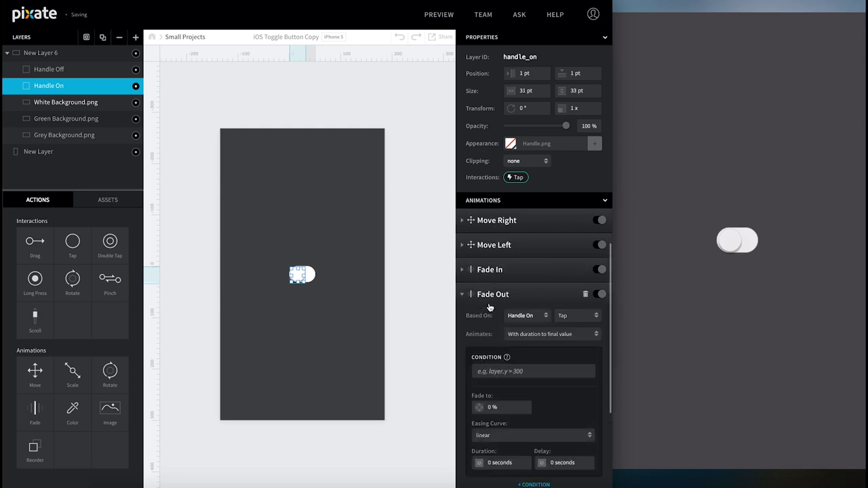
double_click(484, 345)
type("Stretch In On")
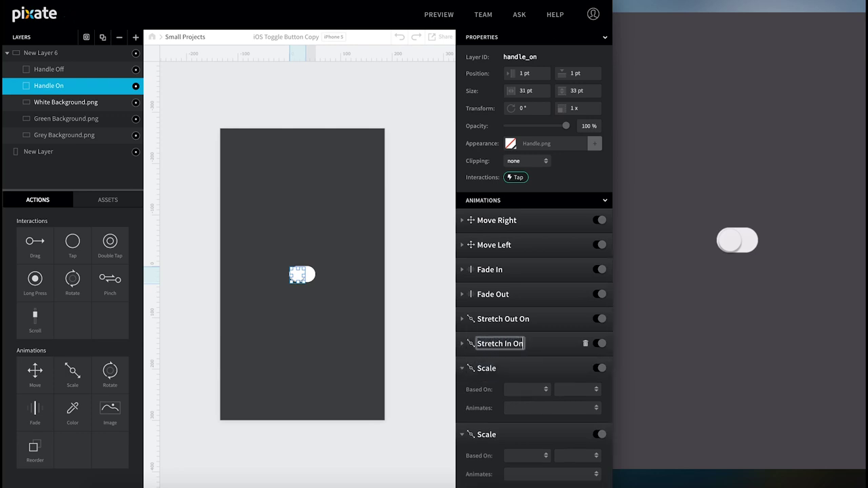
Step: Rename Handle On's remaining two Scale animations as Stretch Out Off and Stretch In Off, and expand Stretch Out On
double_click(485, 369)
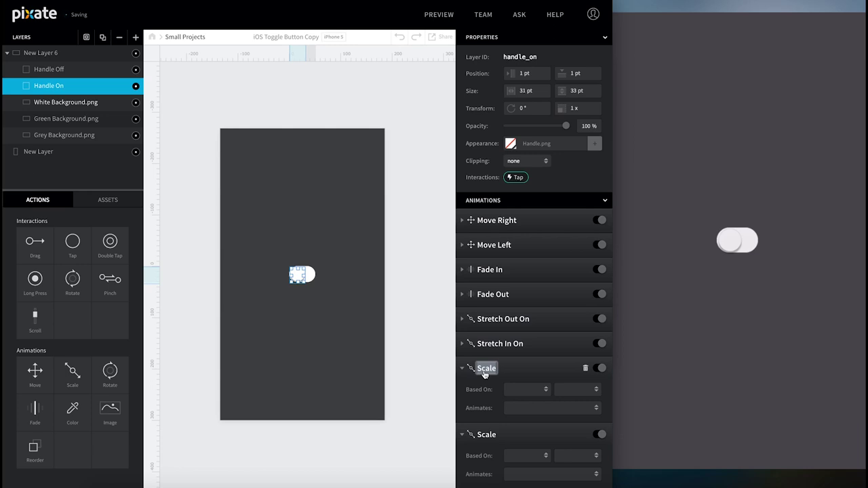
type("Stretch Out Off")
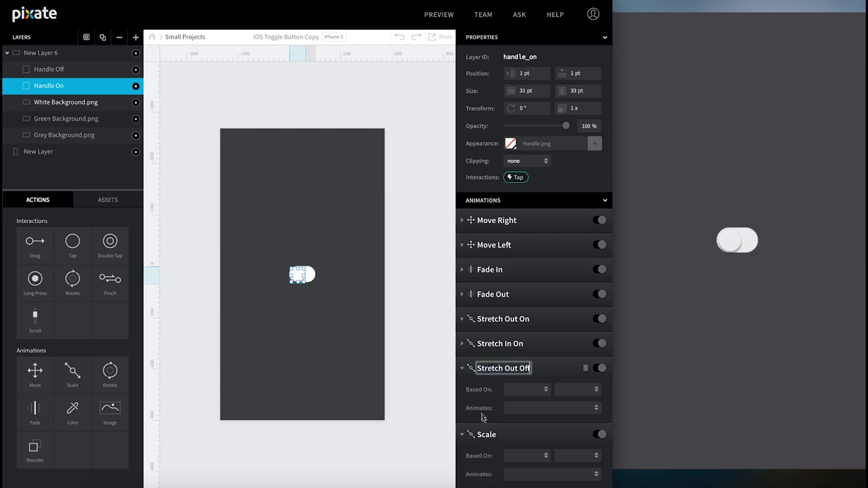
double_click(487, 435)
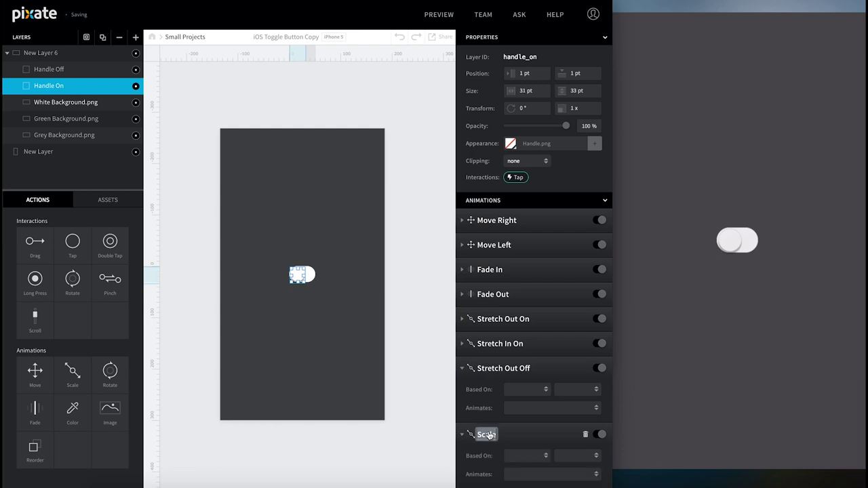
type("Stretch In Off")
left_click(553, 324)
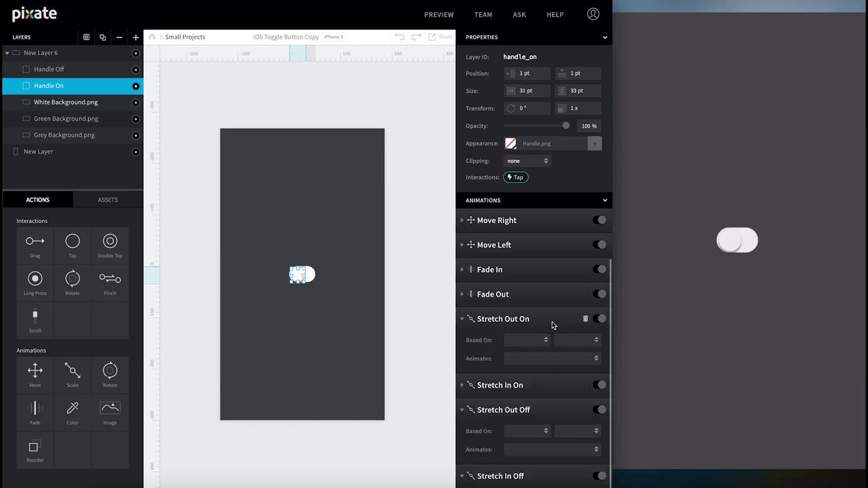
Step: Base Handle On's Stretch Out On animation on the Tap interaction of the Handle On layer
left_click(542, 340)
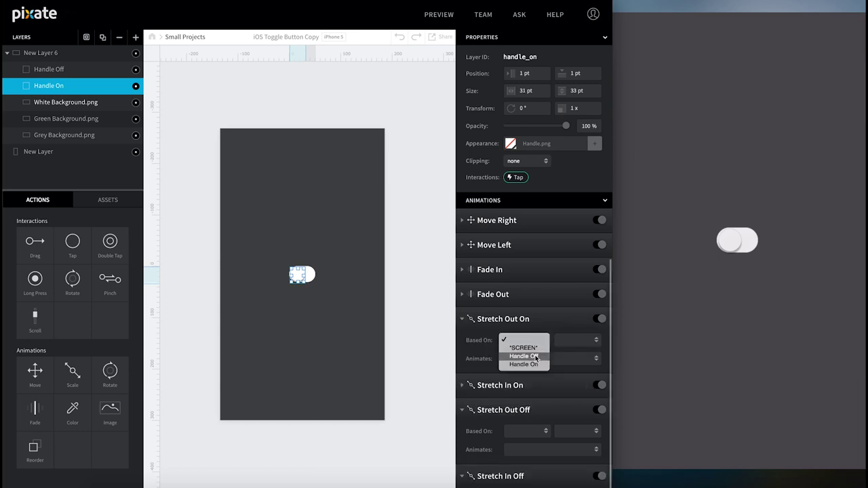
left_click(533, 364)
left_click(566, 343)
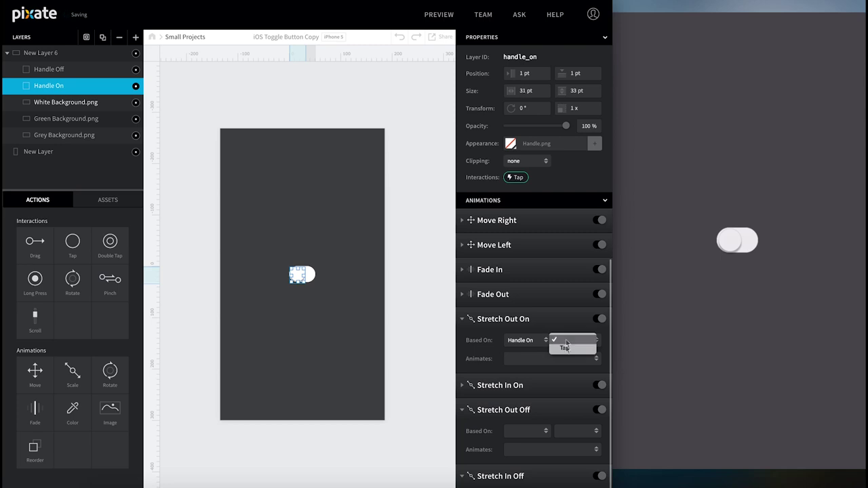
left_click(566, 346)
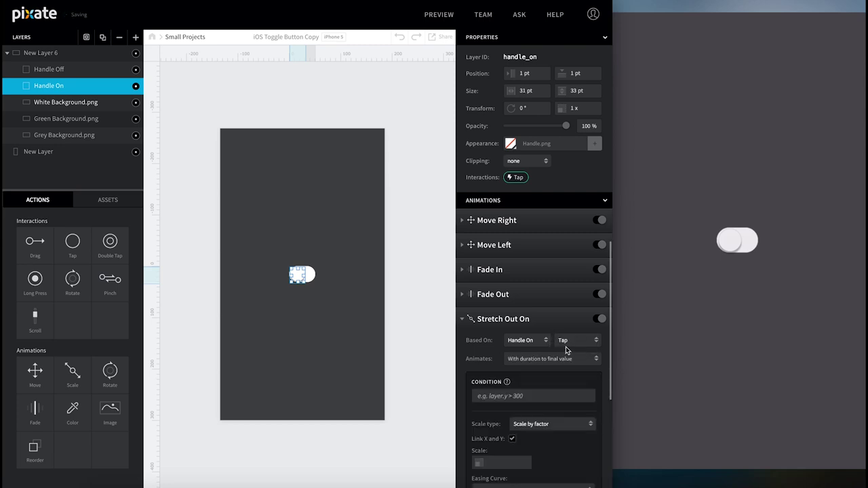
Step: Set Stretch Out On to scale to a specific size with X and Y unlinked, Scale X 35 pt and duration 0.1 seconds
left_click(543, 425)
left_click(544, 432)
left_click(512, 439)
scroll(512, 441, "down", 2)
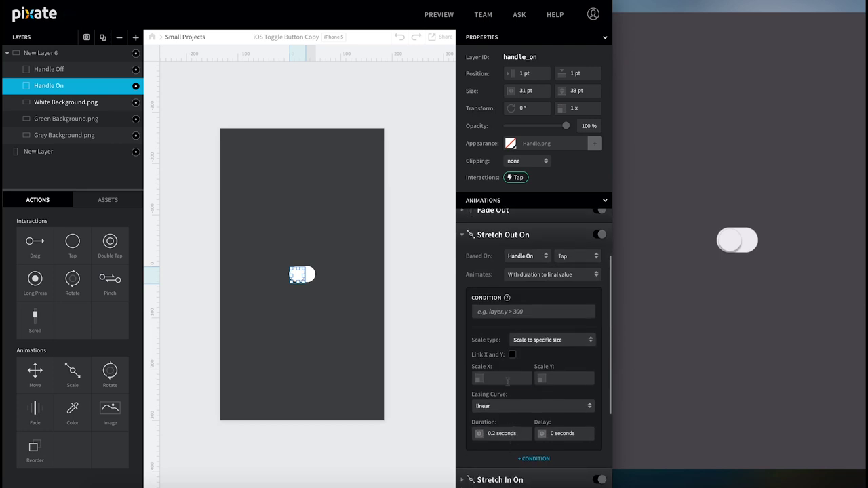
left_click(507, 380)
type("35")
key("Tab")
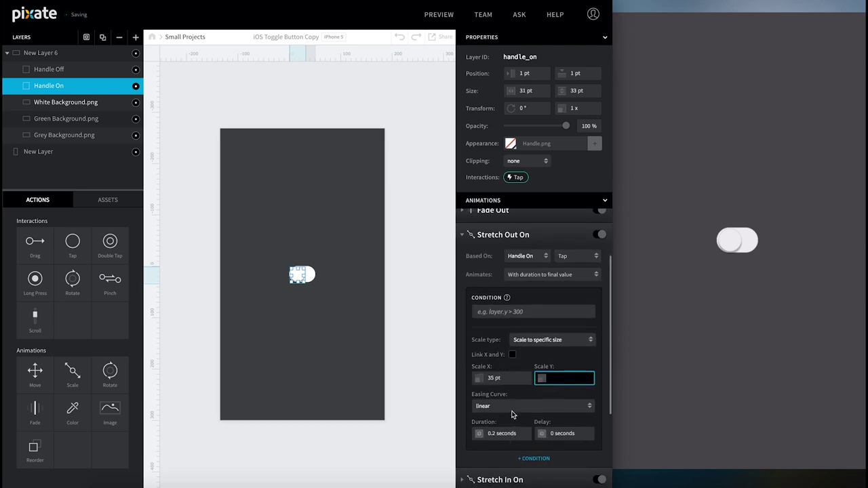
left_click(512, 432)
type("0.1")
key("Tab")
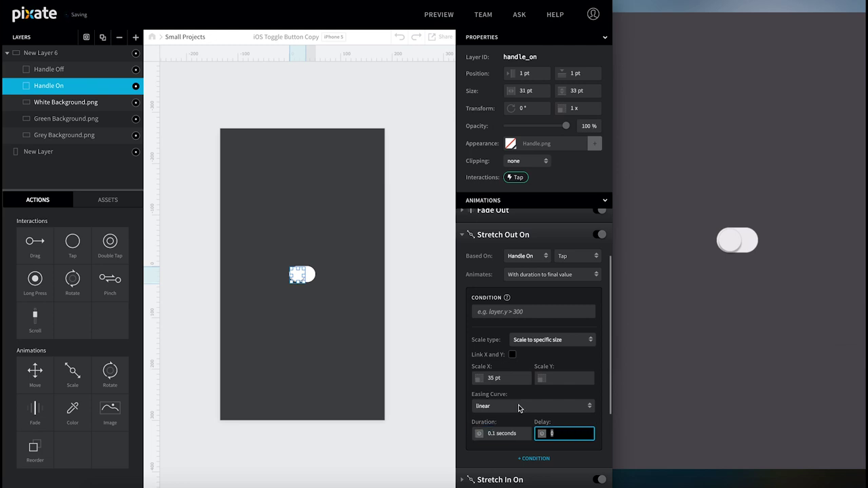
Step: Base Handle On's Stretch Out Off animation on the Tap interaction of the Handle Off layer
scroll(519, 408, "down", 4)
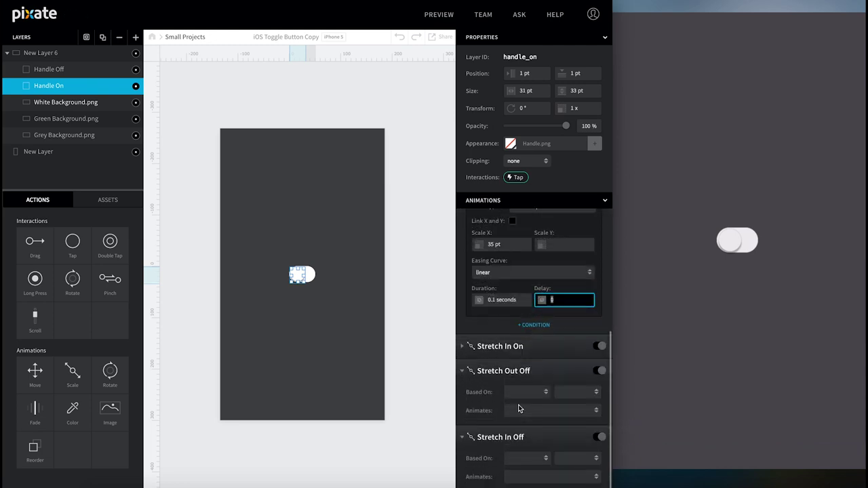
left_click(542, 392)
left_click(535, 410)
left_click(566, 392)
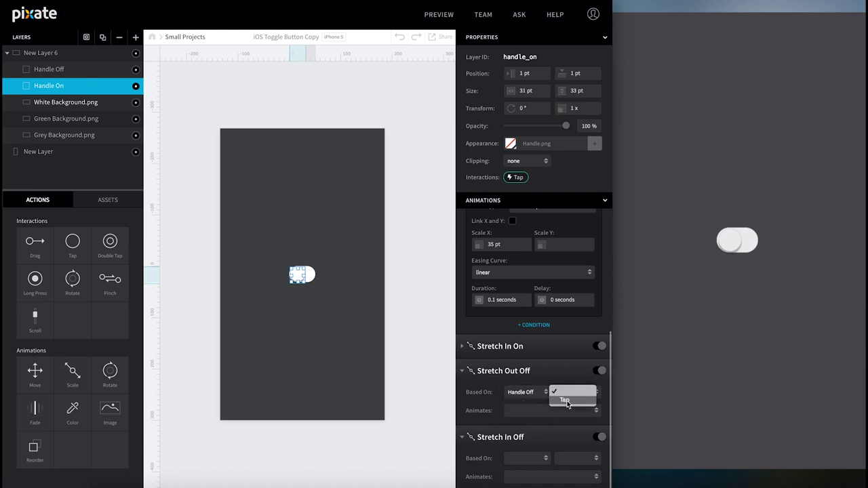
left_click(567, 400)
Step: Set Stretch Out Off to scale to a specific size with X and Y unlinked, Scale X 35 pt and duration 0.1 seconds
scroll(536, 450, "down", 1)
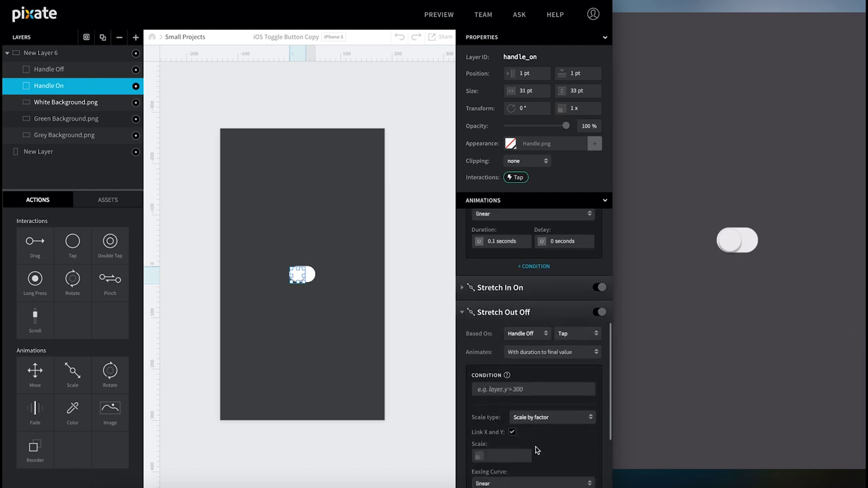
scroll(535, 391, "down", 1)
left_click(534, 378)
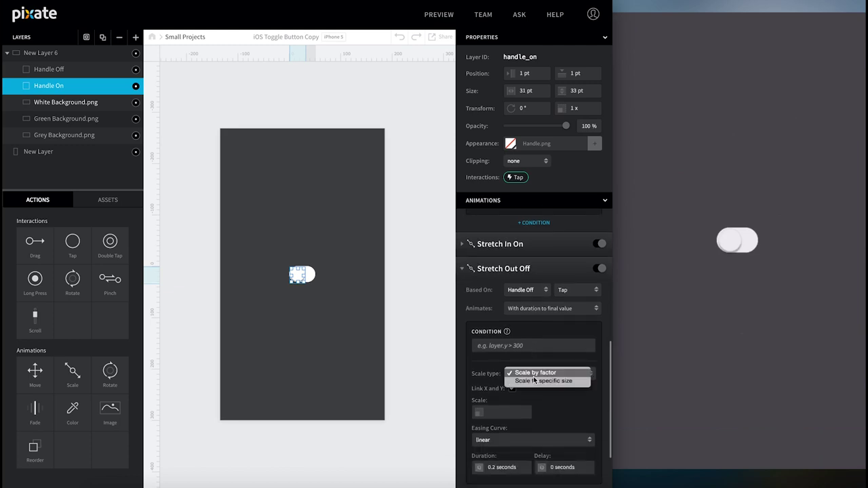
left_click(535, 380)
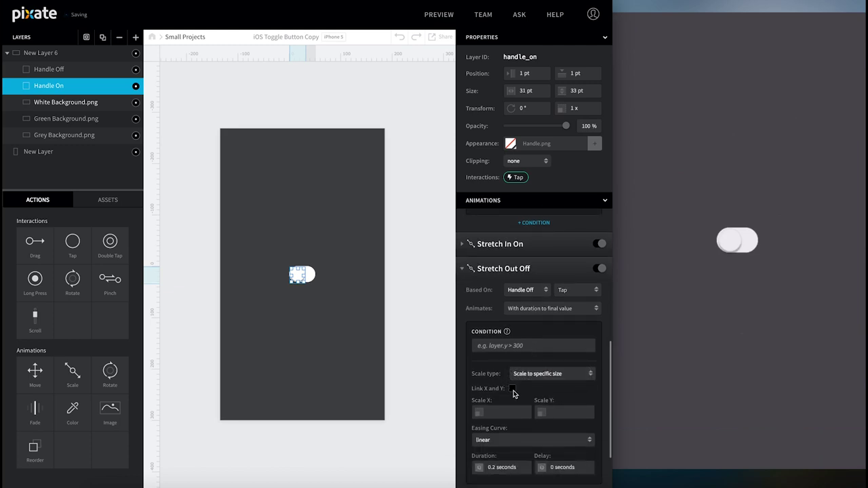
left_click(512, 411)
type("35")
key("Tab")
key("Tab")
type("0.1")
key("Tab")
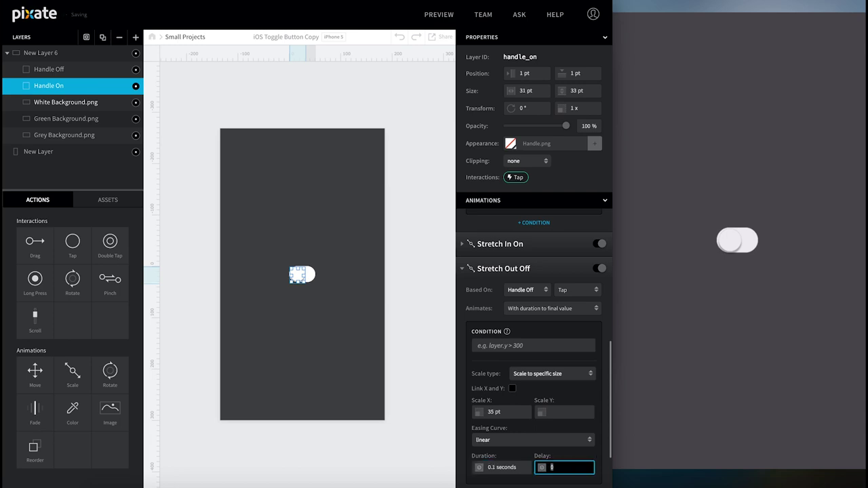
Step: Collapse the settings of the Stretch Out Off and Stretch Out On animations
scroll(539, 271, "down", 3)
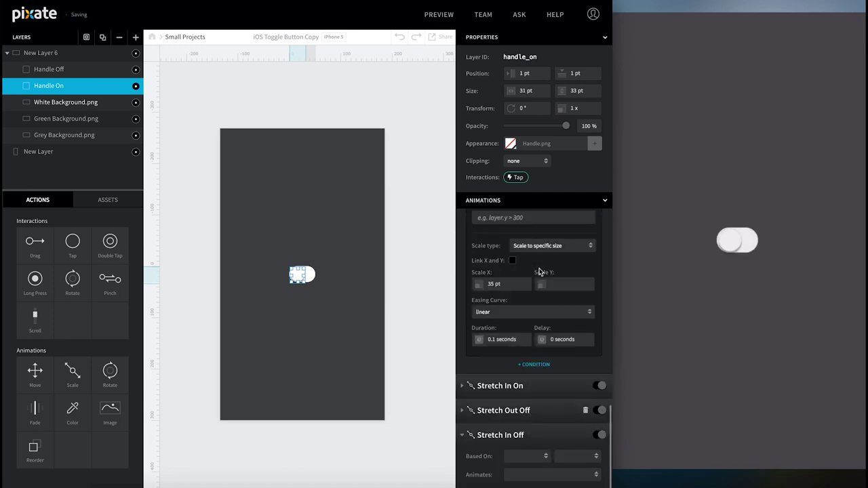
scroll(539, 271, "up", 5)
left_click(544, 238)
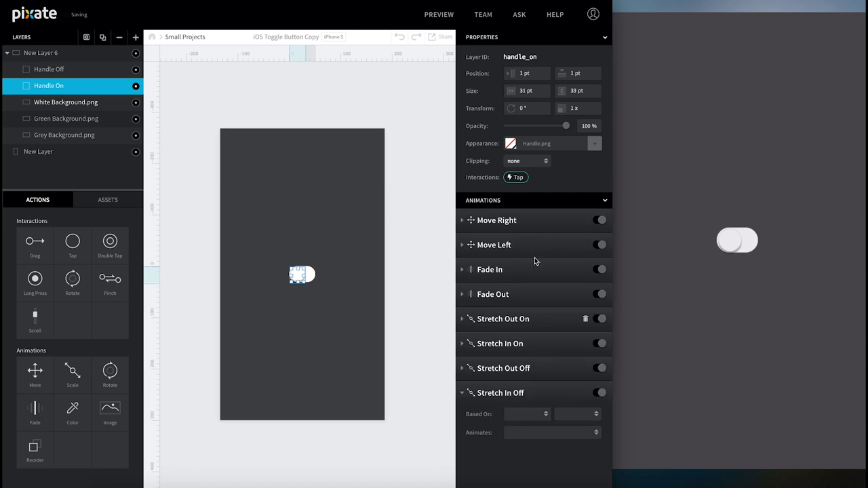
Step: Expand Handle On's Stretch In On animation and base it on the Tap interaction of the Handle On layer
left_click(539, 347)
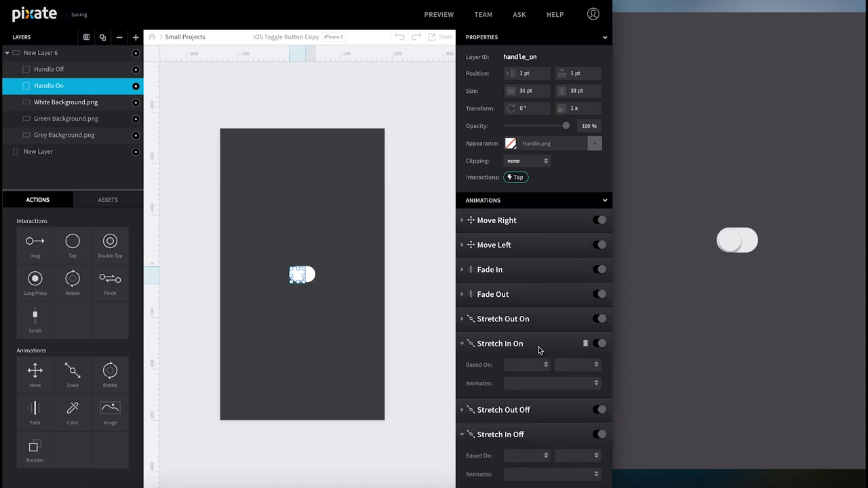
left_click(544, 365)
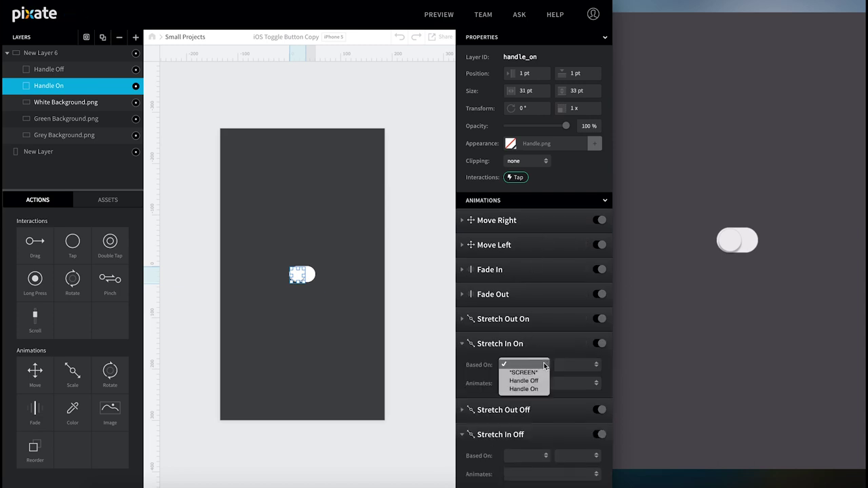
left_click(535, 387)
left_click(569, 365)
left_click(570, 376)
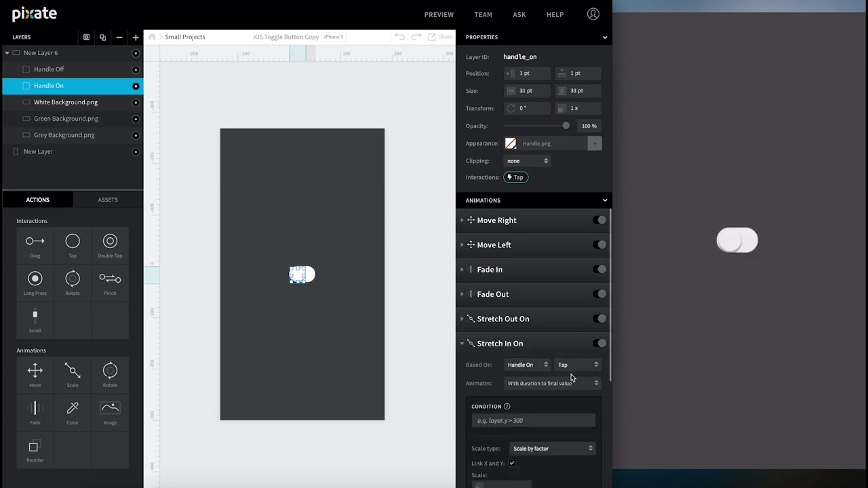
Step: Set Stretch In On to scale to a specific size with X and Y unlinked, Scale X 31 pt and Scale Y 33 pt
scroll(571, 378, "down", 3)
left_click(571, 339)
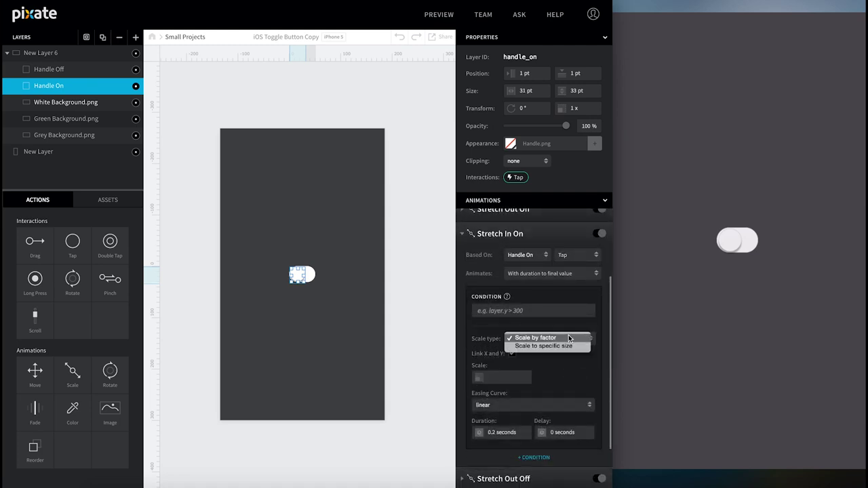
left_click(542, 337)
left_click(512, 353)
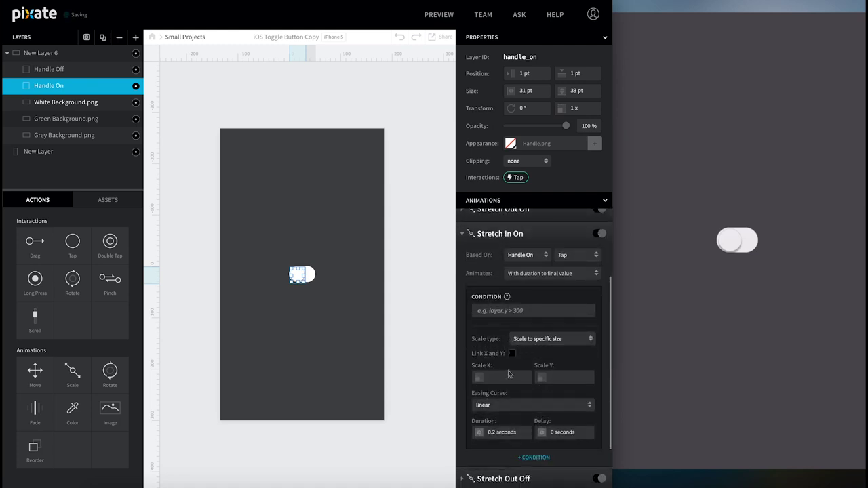
left_click(508, 377)
type("31")
key("Tab")
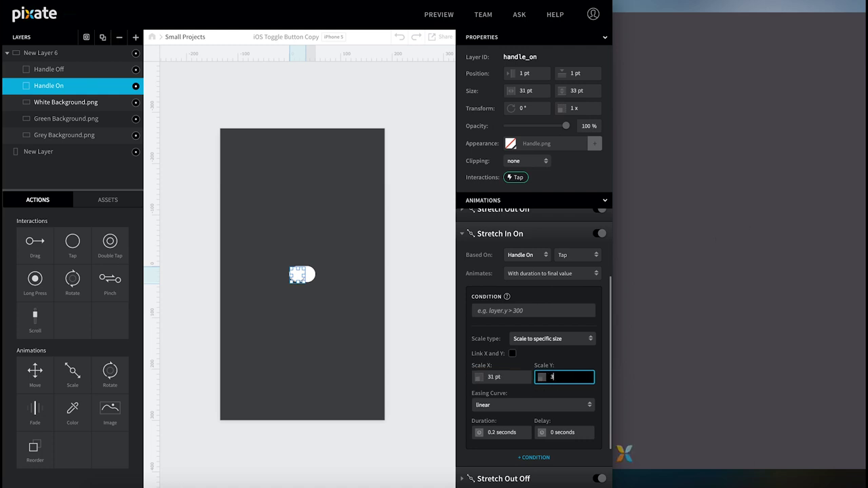
type("33")
Step: Give Stretch In On a duration of 0.1 seconds and a delay of 0.2 seconds, and collapse its settings
key("Tab")
key("Tab")
type("0.1")
key("Tab")
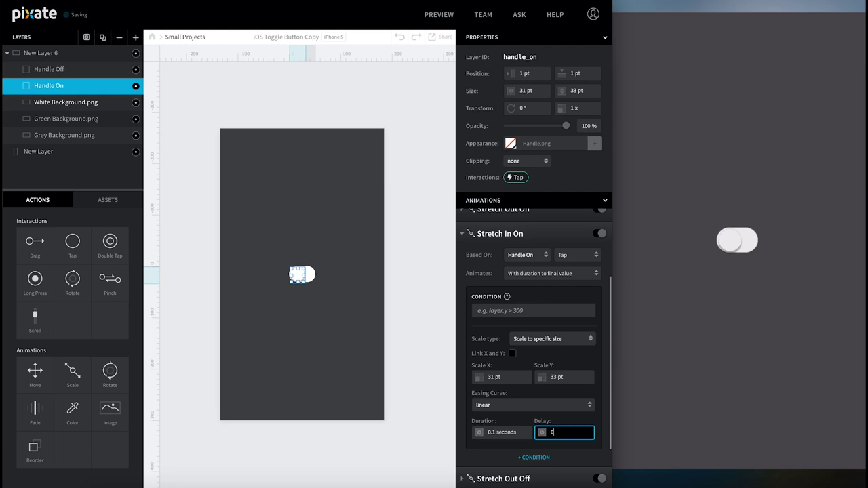
type("0.2")
key("Return")
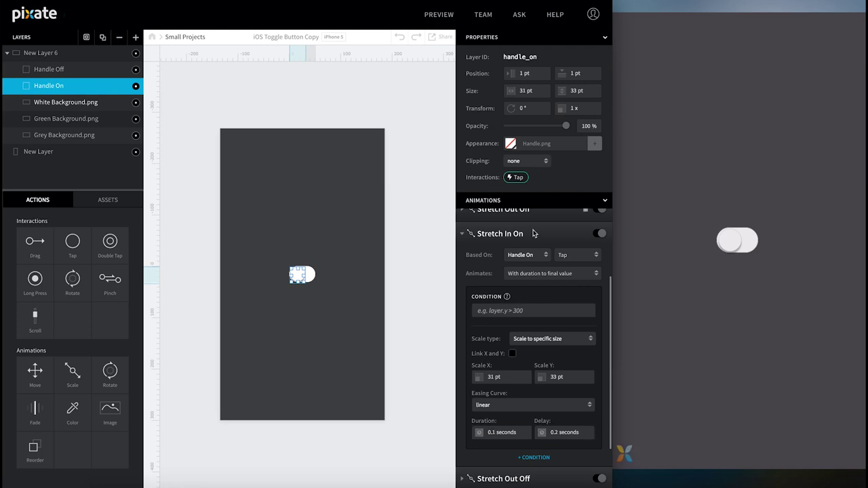
left_click(534, 233)
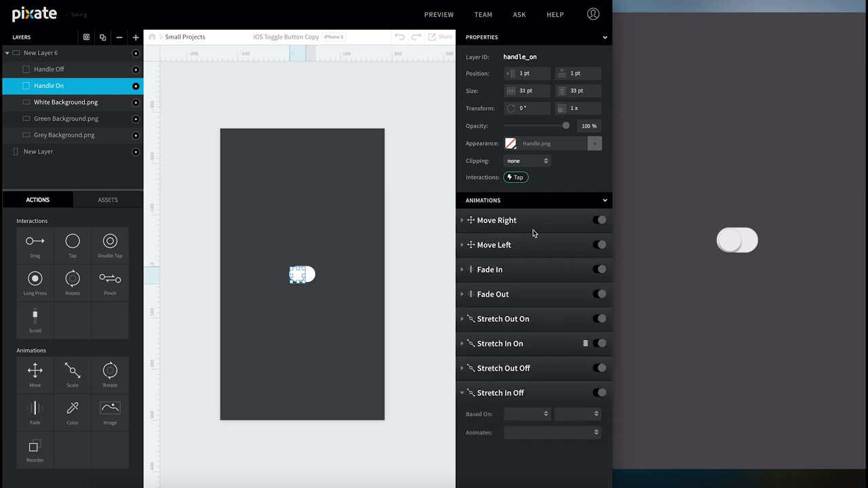
Step: Base Handle On's Stretch In Off animation on the Tap interaction of the Handle Off layer
left_click(525, 414)
left_click(524, 429)
left_click(566, 419)
left_click(565, 422)
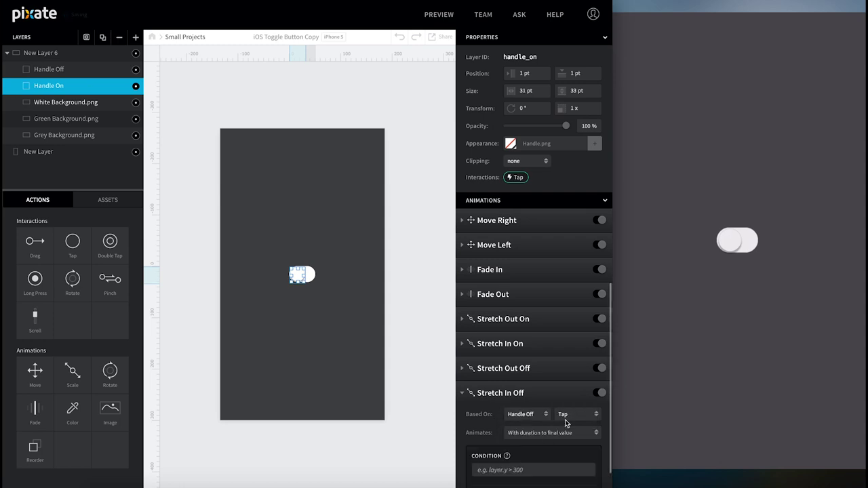
Step: Set Stretch In Off to scale to a specific size with X and Y unlinked, Scale X 31 pt and Scale Y 33 pt
scroll(565, 421, "down", 2)
left_click(551, 365)
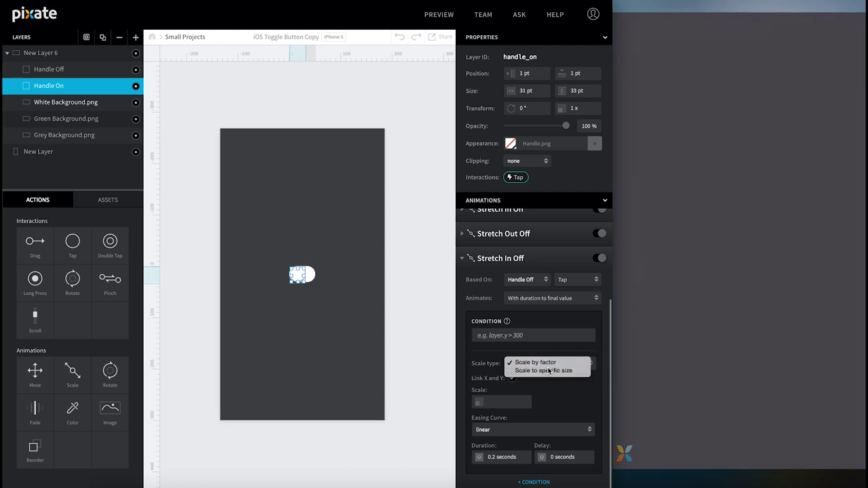
left_click(546, 371)
left_click(509, 402)
type("31")
left_click(564, 402)
type("3")
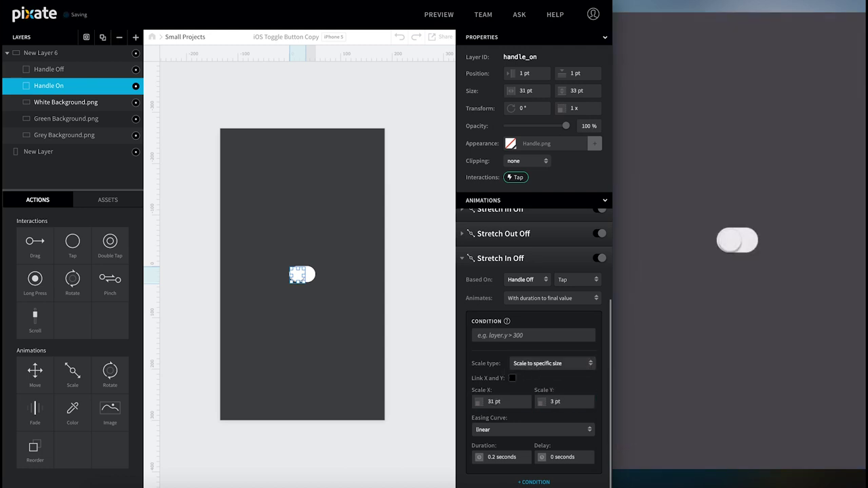
type("3")
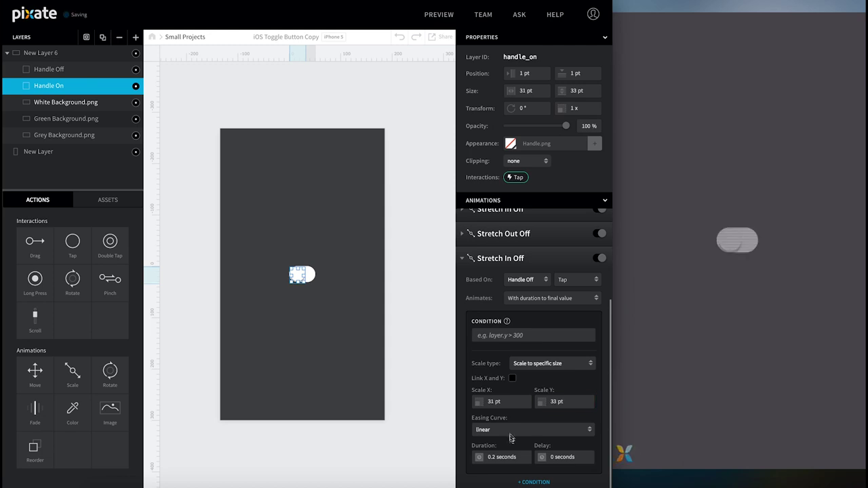
Step: Give Stretch In Off a duration of 0.1 seconds and a delay of 0.2 seconds, and collapse its settings
left_click(501, 457)
type("1")
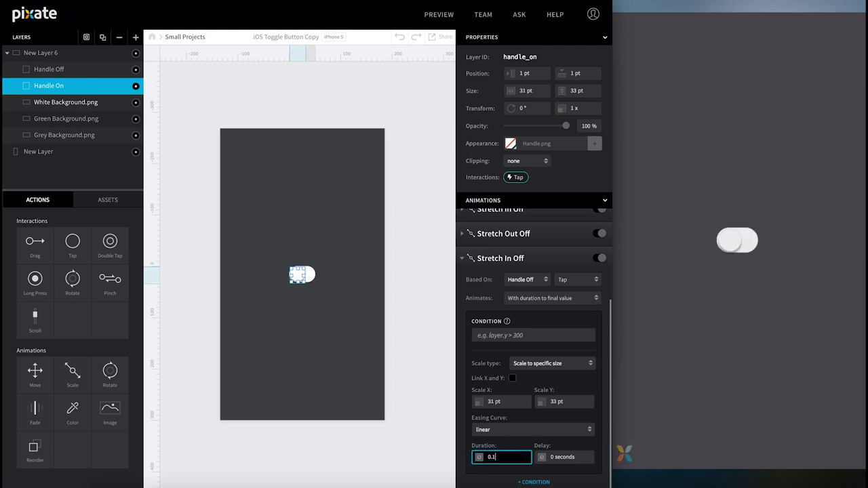
key("Tab")
type(".2")
key("Return")
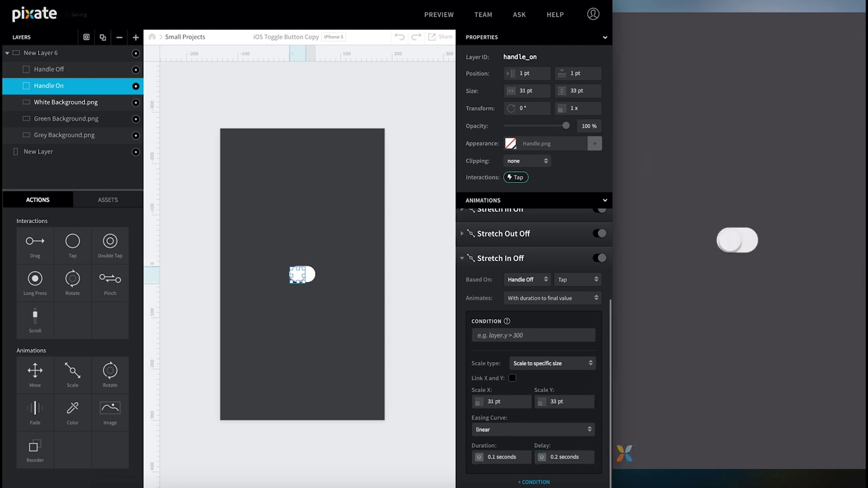
left_click(548, 252)
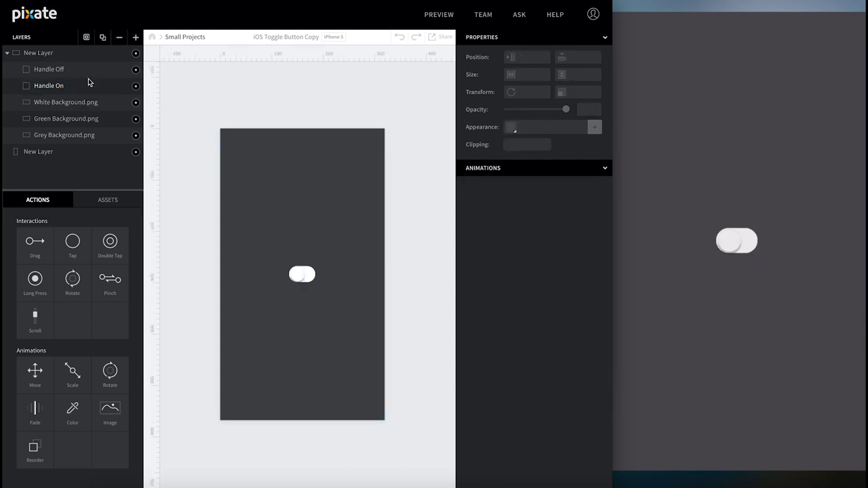
Step: Resize the White Background.png layer to 47 pt wide and 27 pt high, keeping that layer selected
left_click(60, 102)
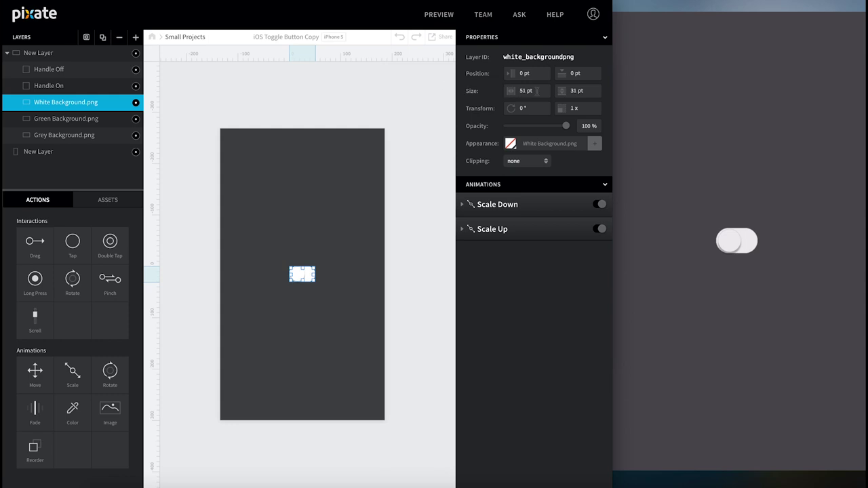
left_click(536, 90)
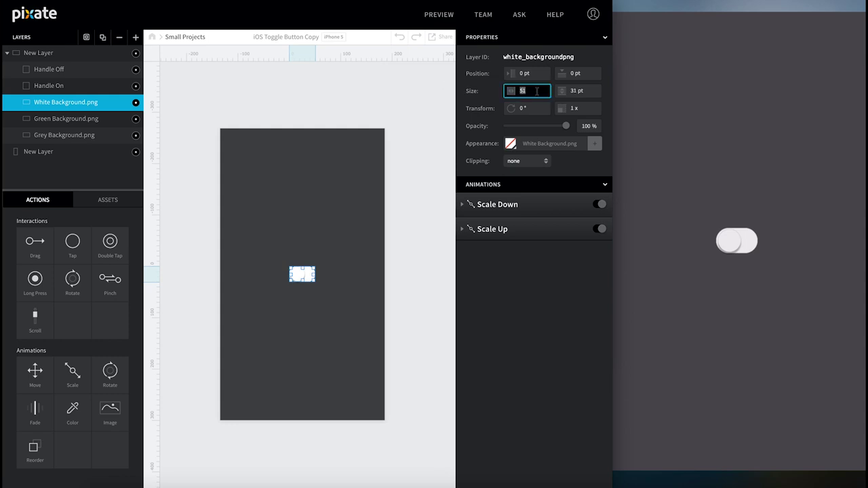
type("51")
key("Tab")
type("29")
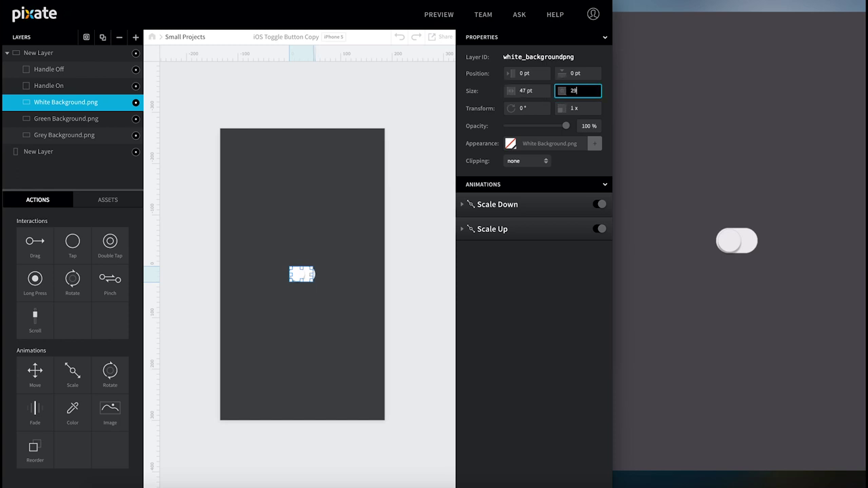
key("BackSpace")
type("7")
key("Tab")
key("Tab")
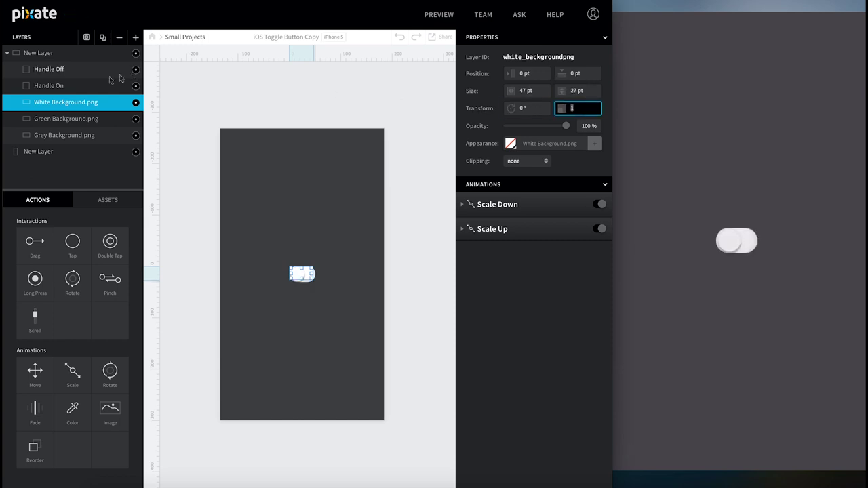
left_click(76, 86)
left_click(75, 101)
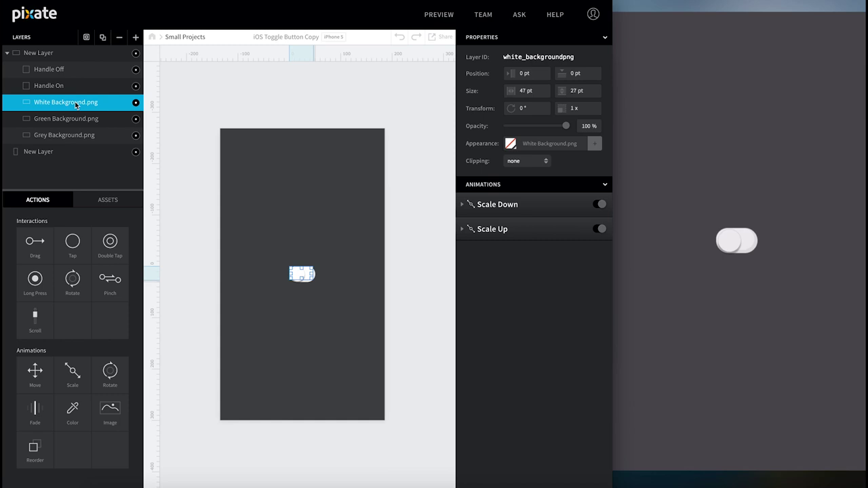
Step: Nudge the White Background.png layer to position 2 pt, 2 pt and deselect it
key("Right")
key("Right")
key("Down")
key("Down")
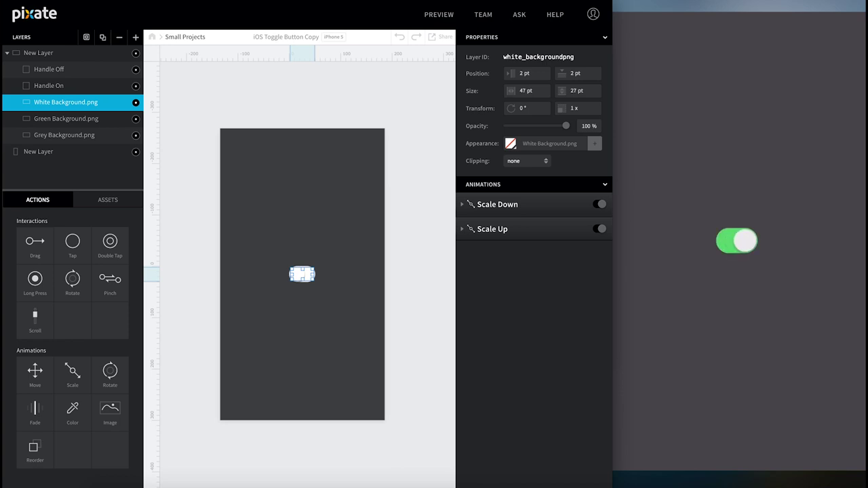
key("Escape")
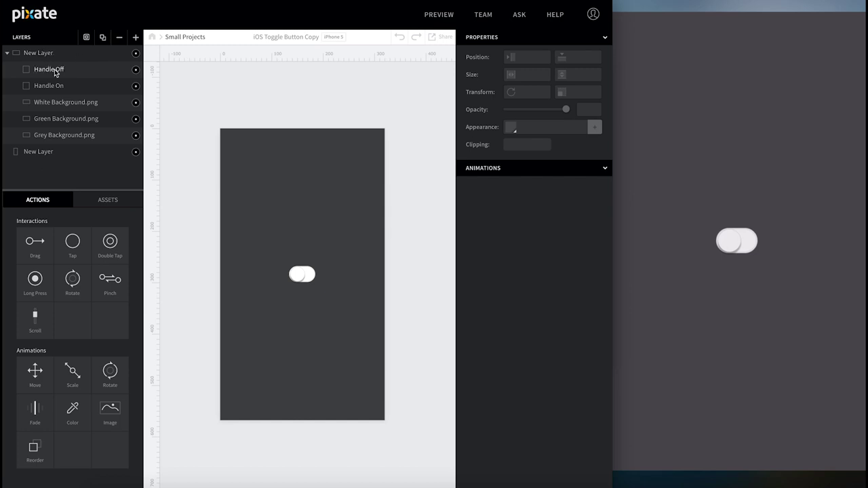
Step: Rename the toggle's parent layer as Button and collapse its group
double_click(38, 52)
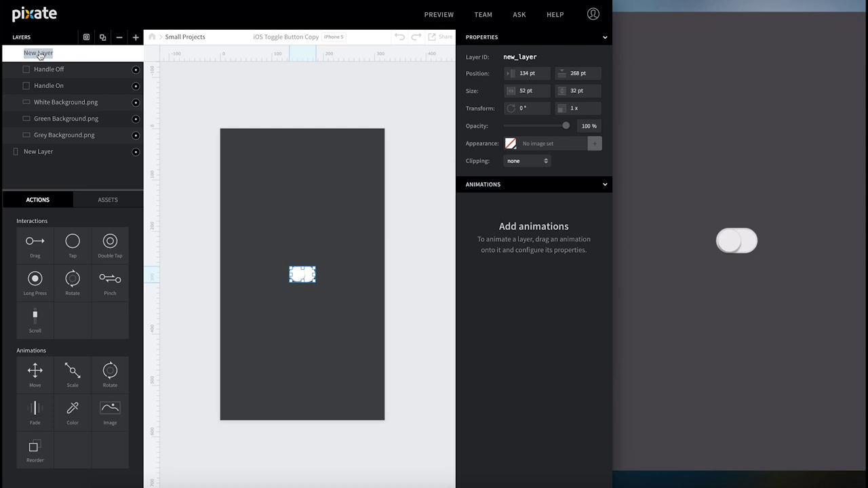
type("Button")
key("Return")
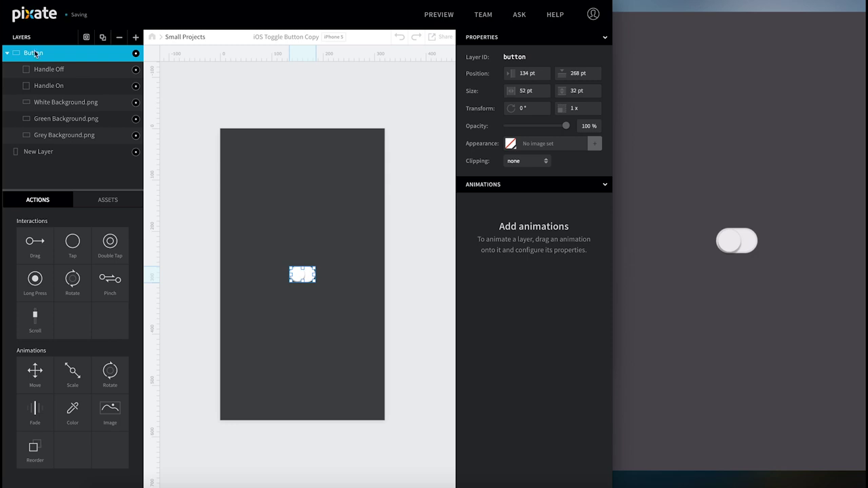
left_click(7, 55)
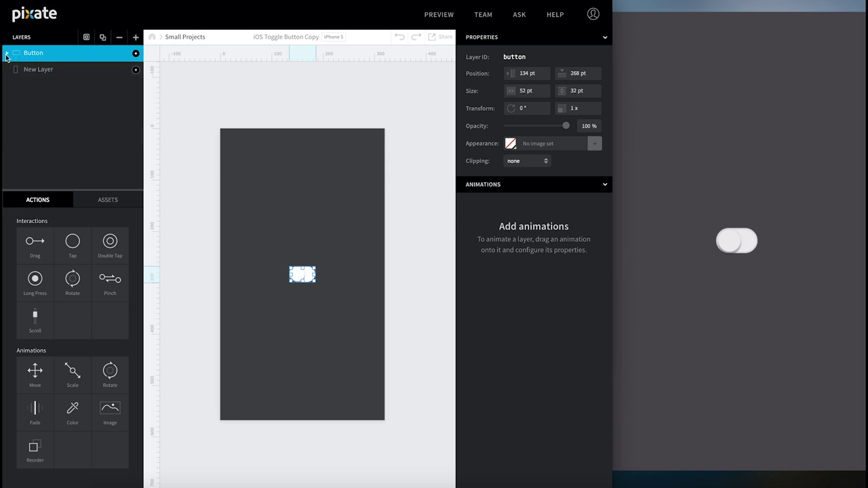
Step: Add a new layer above the toggle at about 85 pt, 46 pt and color it teal green
left_click(136, 36)
left_click_drag(258, 170, 303, 194)
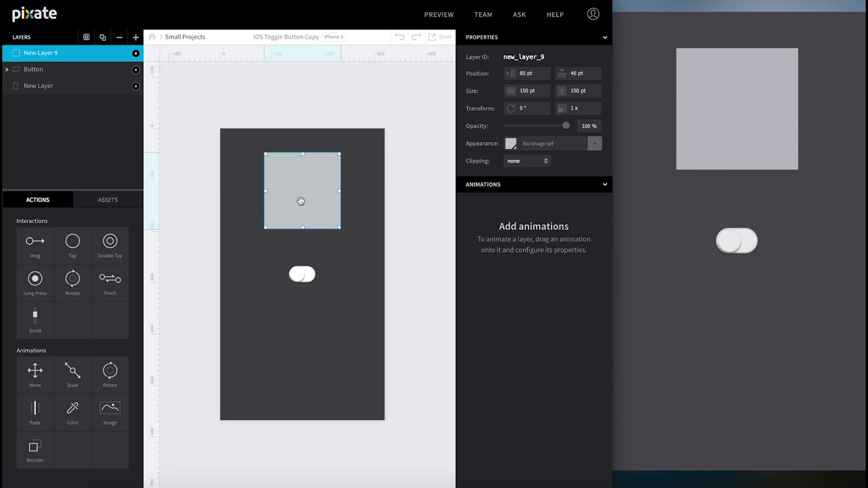
left_click(510, 143)
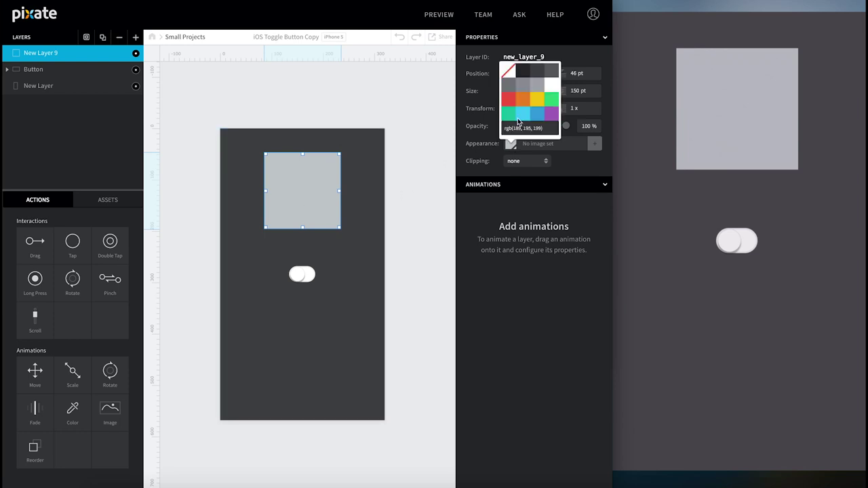
left_click(509, 114)
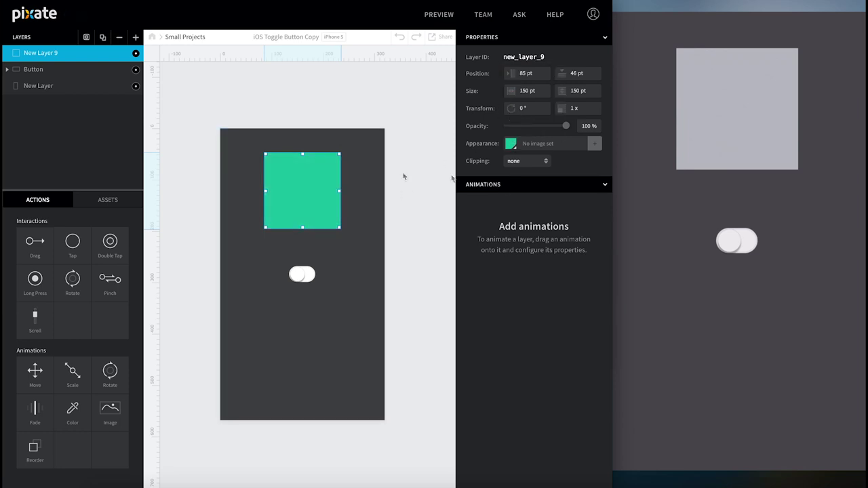
Step: Add two Color animations to New Layer 9 and base the first on the Tap interaction of Handle Off
left_click_drag(71, 414, 71, 53)
left_click_drag(72, 407, 77, 53)
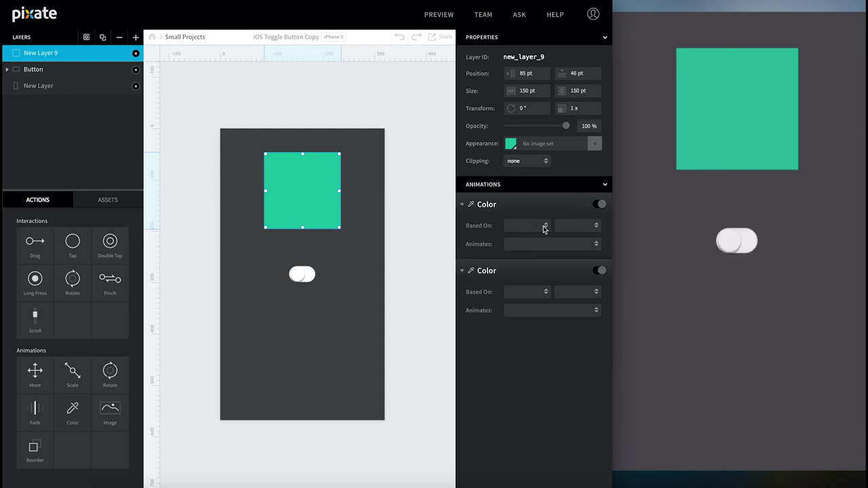
left_click(543, 227)
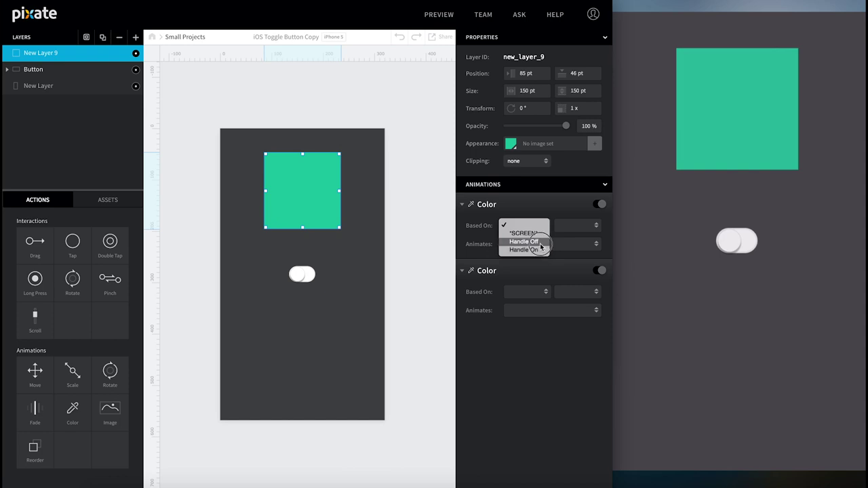
left_click(539, 241)
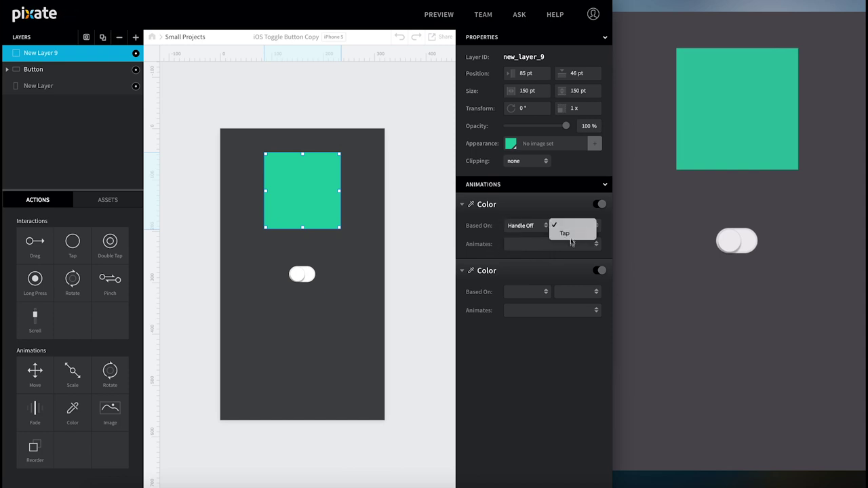
left_click(570, 234)
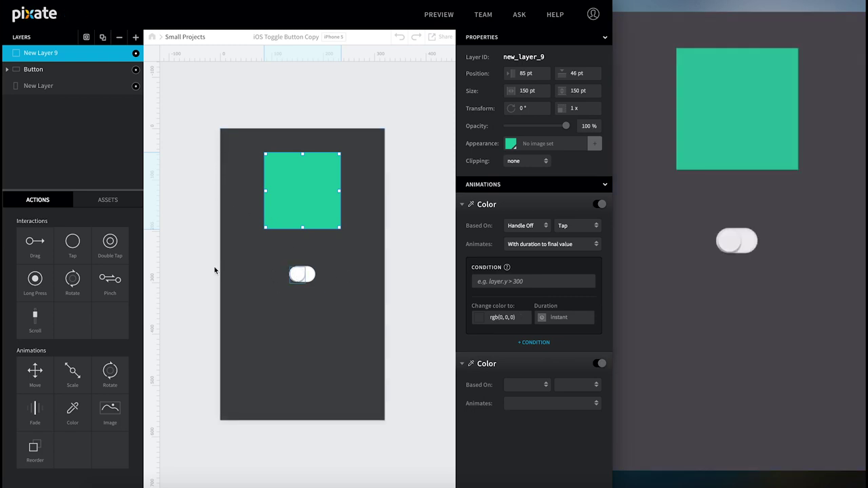
Step: Expand the Button group, then make New Layer 9's first Color animation change to light blue, rgb(62, 198, 245)
left_click(12, 74)
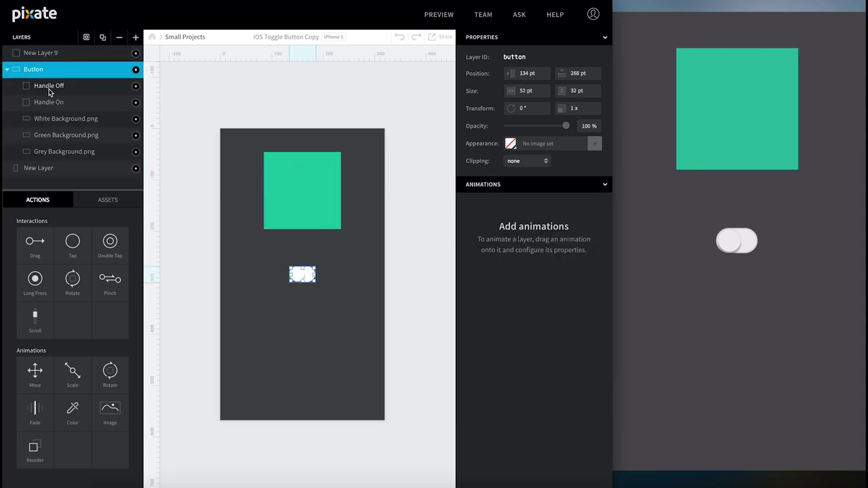
left_click(54, 57)
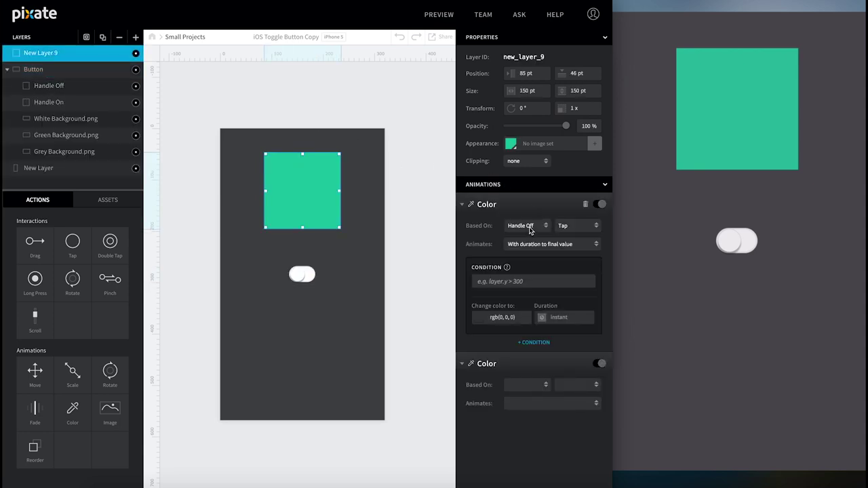
left_click(478, 322)
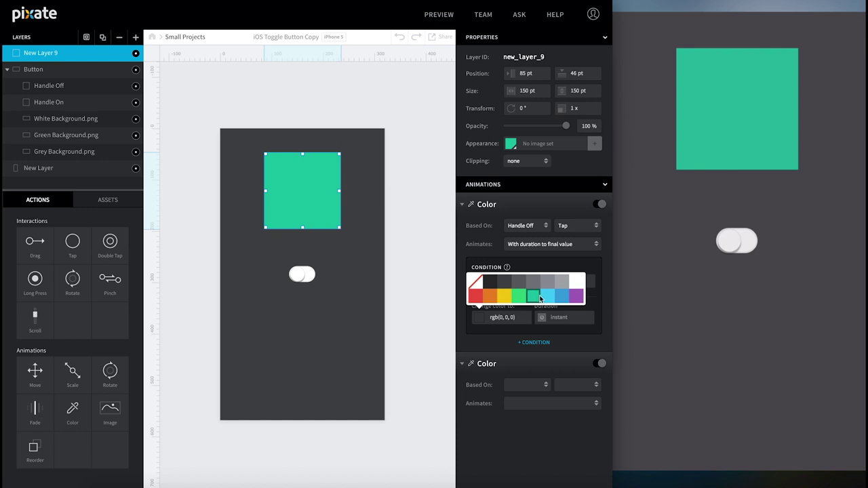
left_click(543, 298)
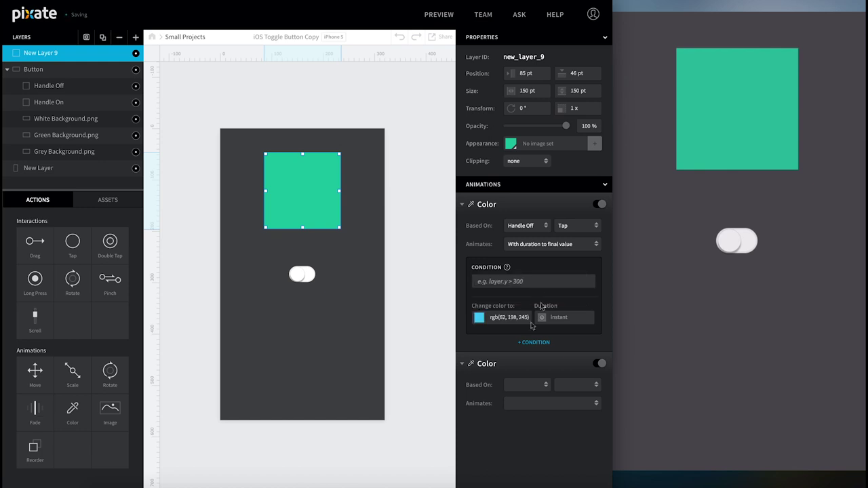
Step: Base the second Color animation on Handle On's Tap and make it change the color to rgb(26, 188, 156)
left_click(523, 386)
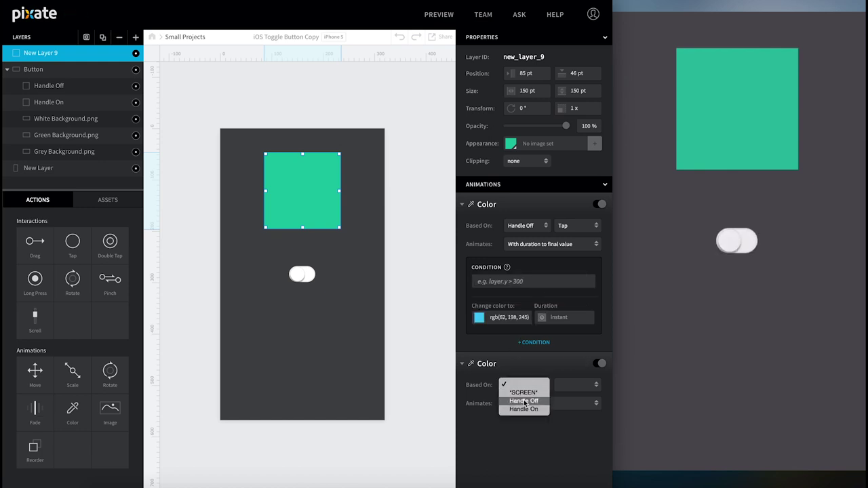
left_click(524, 409)
left_click(574, 390)
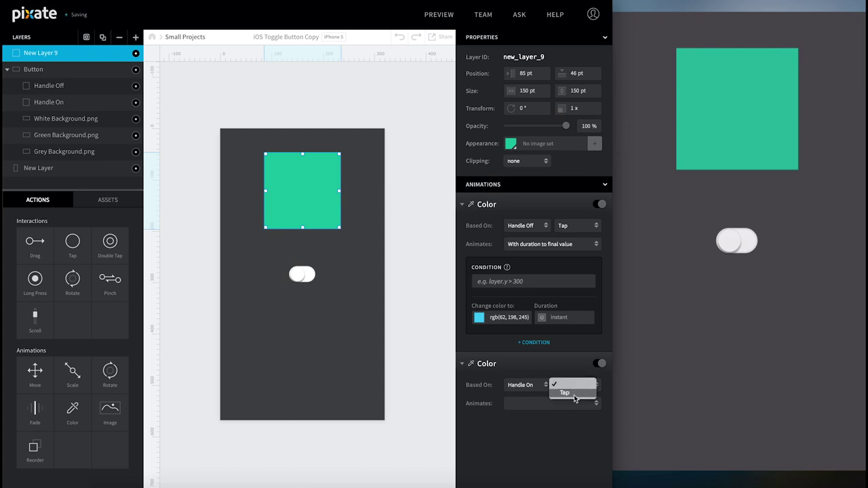
left_click(574, 394)
left_click(488, 475)
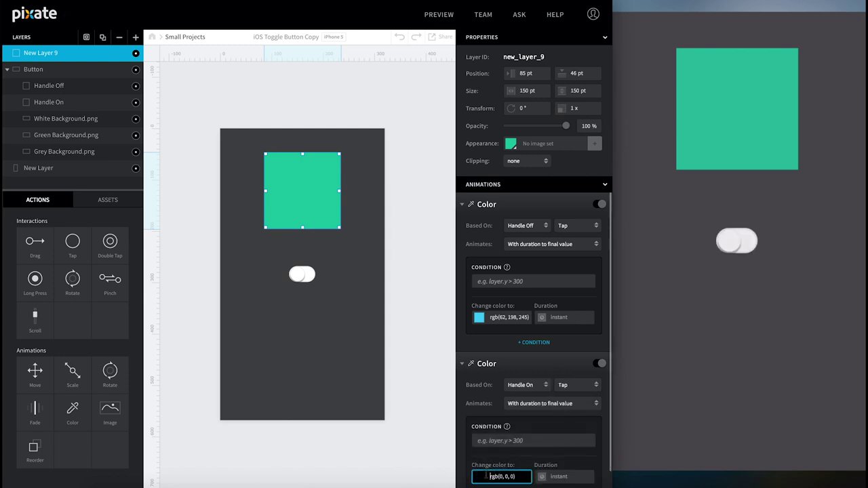
left_click(479, 476)
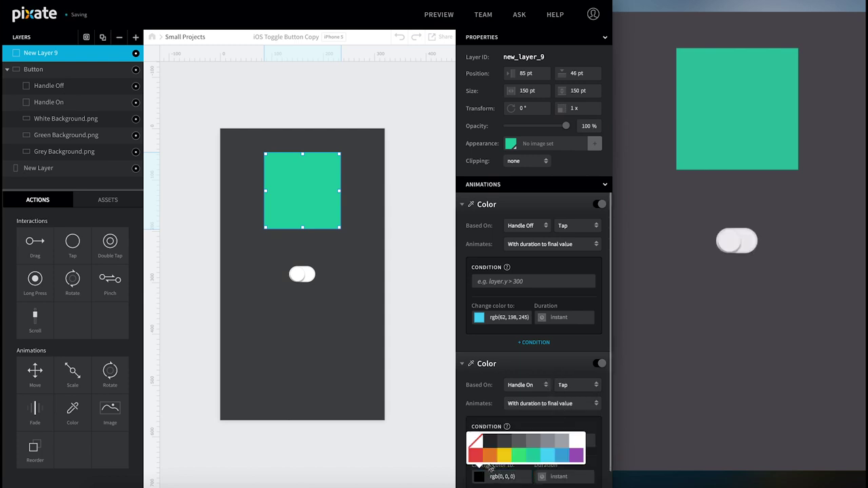
left_click(532, 456)
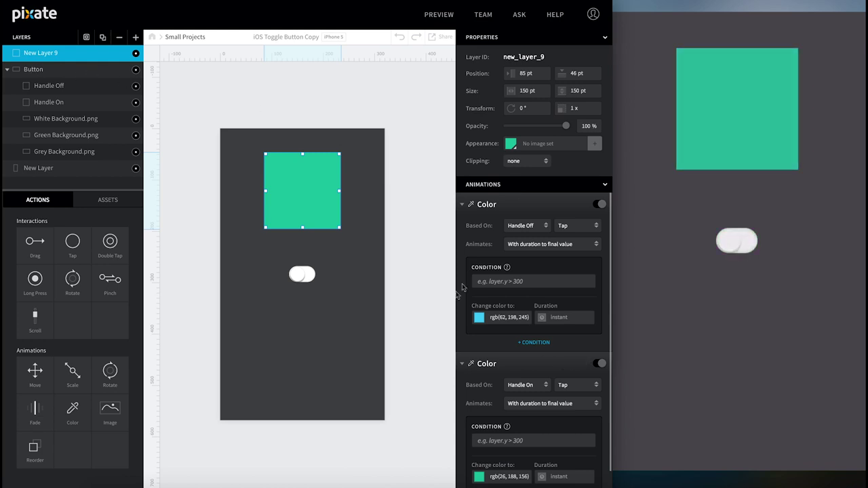
Step: Collapse both Color animations and add two Move animations to New Layer 9
left_click(531, 204)
left_click(529, 234)
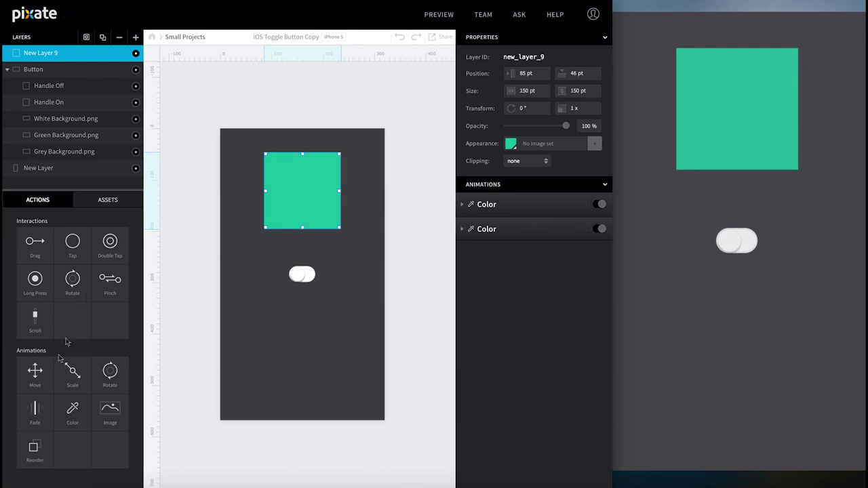
left_click_drag(35, 370, 58, 52)
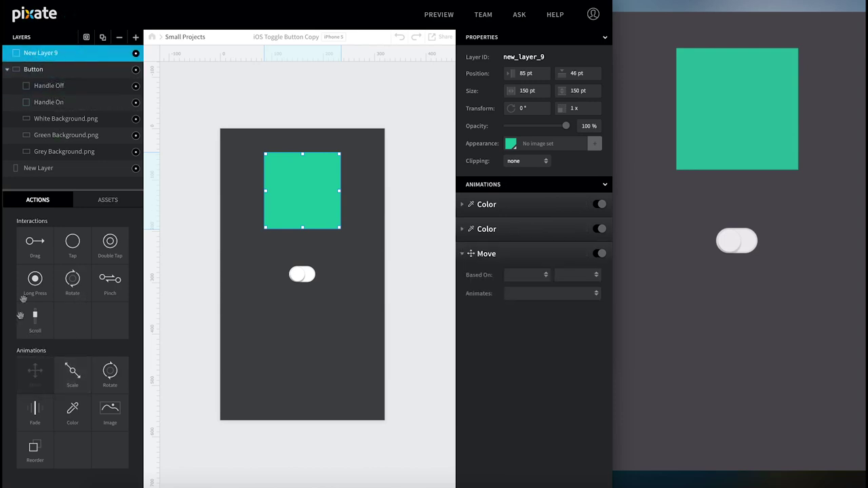
left_click_drag(34, 370, 57, 52)
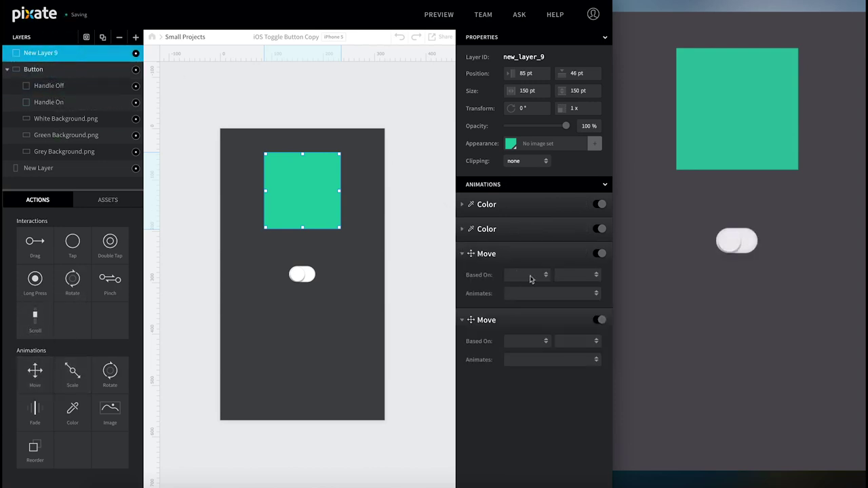
Step: Base the first Move animation on the Tap interaction of the Handle Off layer
left_click(525, 275)
left_click(525, 282)
left_click(560, 272)
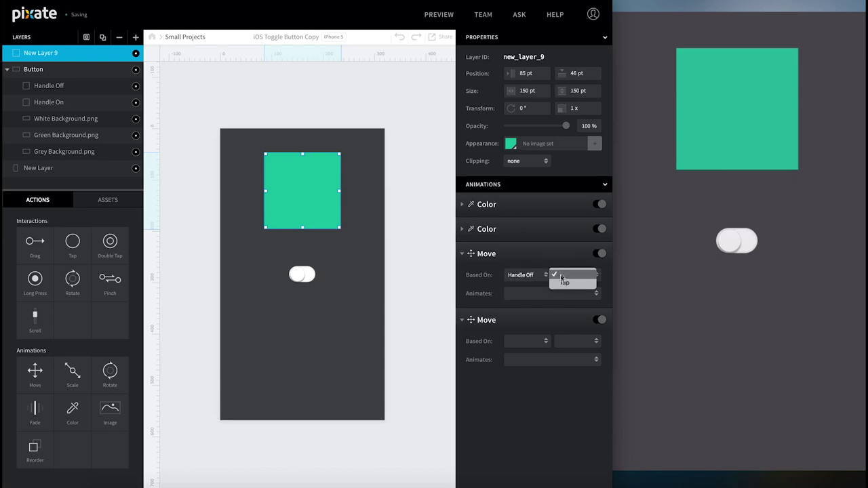
left_click(561, 280)
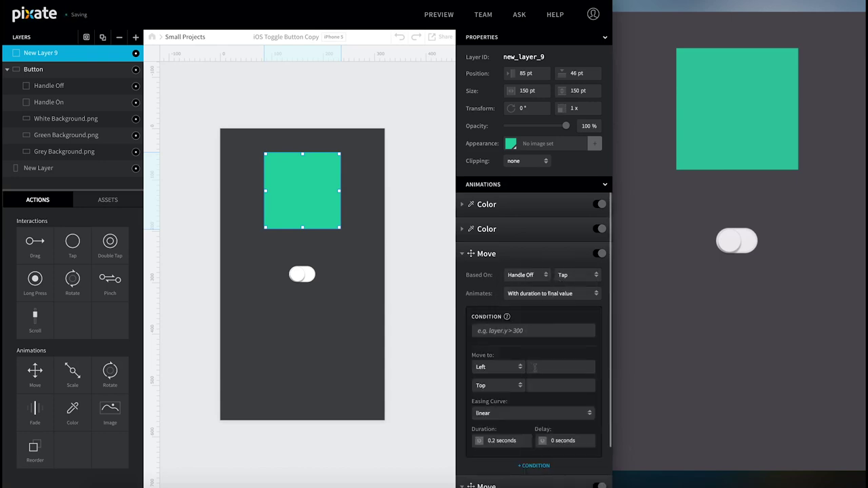
Step: Set the first Move animation's Left target to 10 and its easing curve to spring
left_click(533, 366)
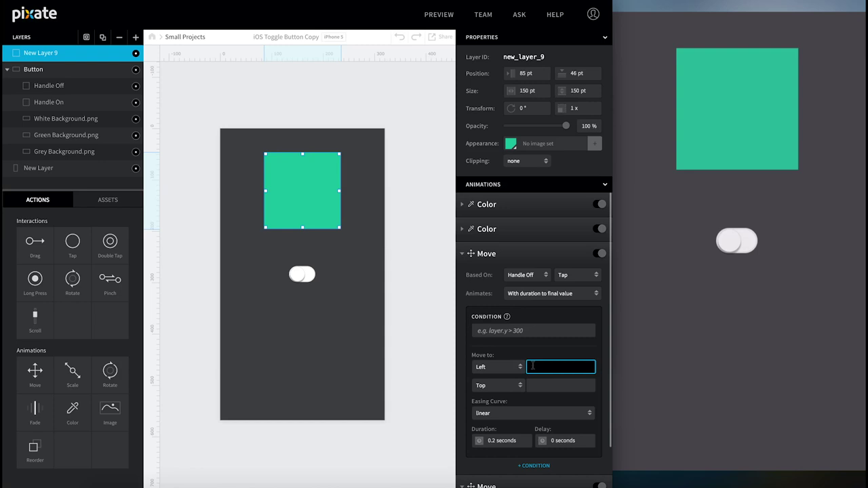
type("10")
key("Return")
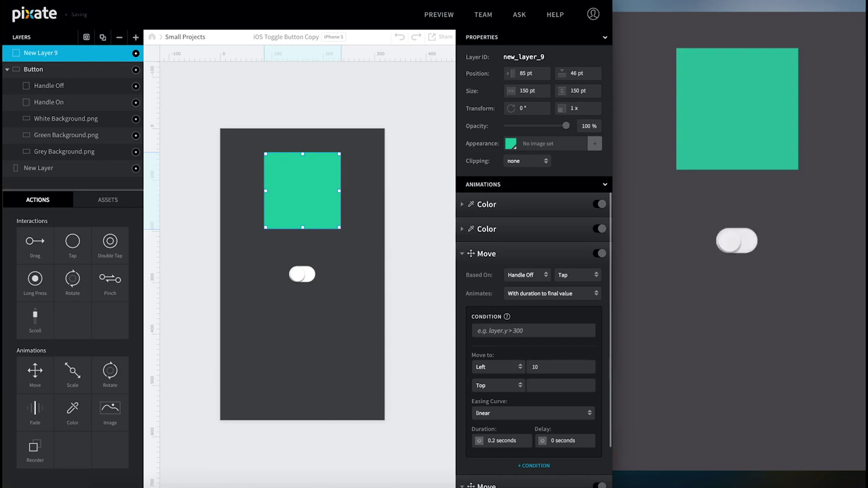
scroll(533, 366, "down", 1)
left_click(518, 369)
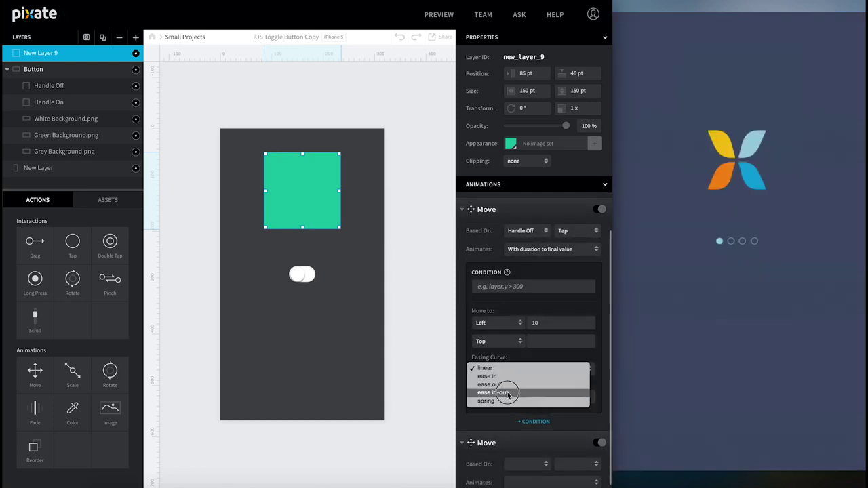
left_click(510, 401)
Step: Base the second Move animation on the Tap interaction of the Handle On layer
scroll(514, 410, "down", 1)
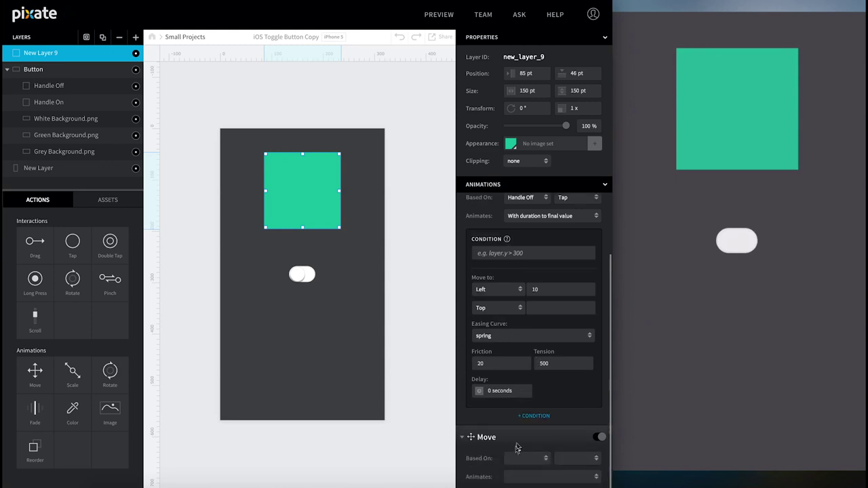
left_click(524, 458)
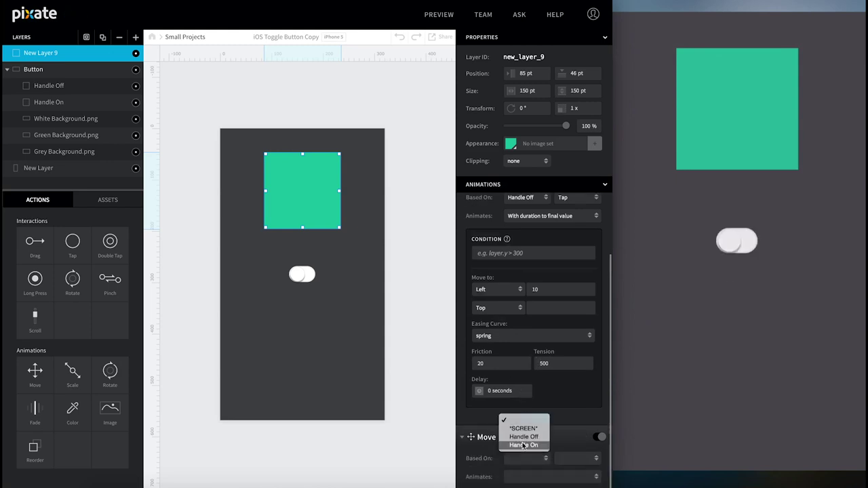
left_click(523, 444)
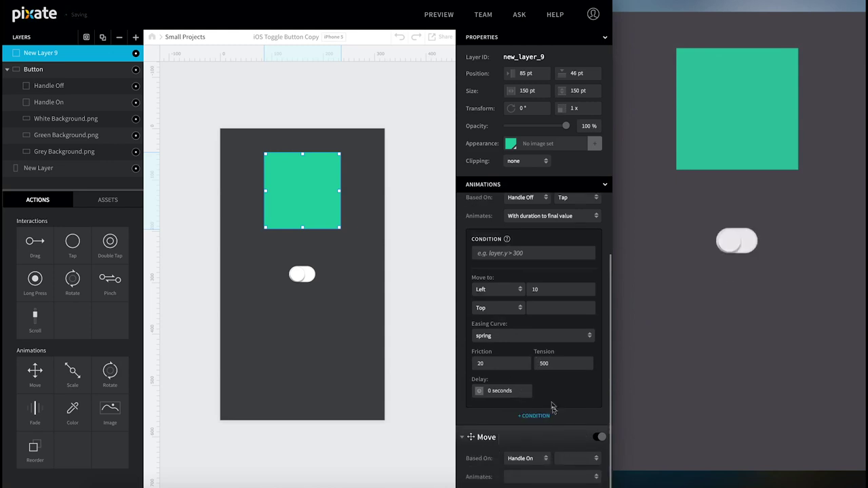
left_click(567, 460)
left_click(564, 466)
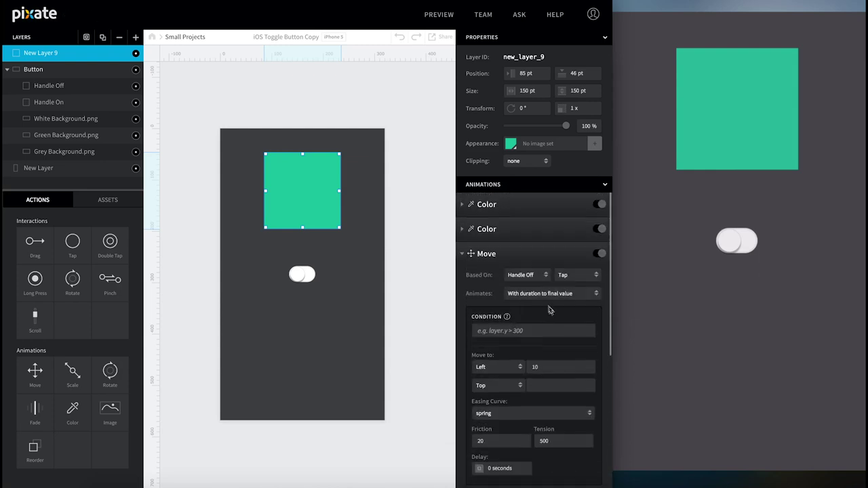
Step: Set the Left target of the Handle Off-based Move animation to 310
left_click(545, 367)
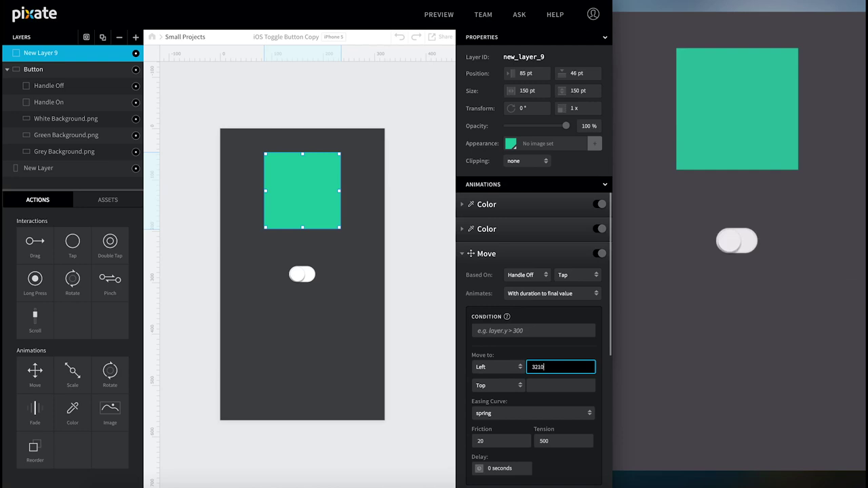
type("310")
key("Return")
scroll(545, 372, "down", 5)
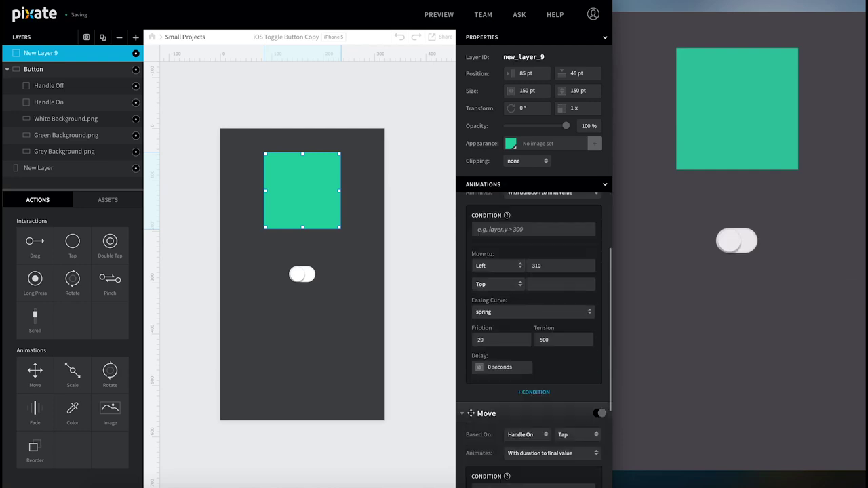
Step: Set the Left target of the Handle On-based Move animation to 10 and its easing curve to spring
scroll(544, 372, "down", 1)
left_click(544, 383)
type("10")
key("Return")
left_click(529, 430)
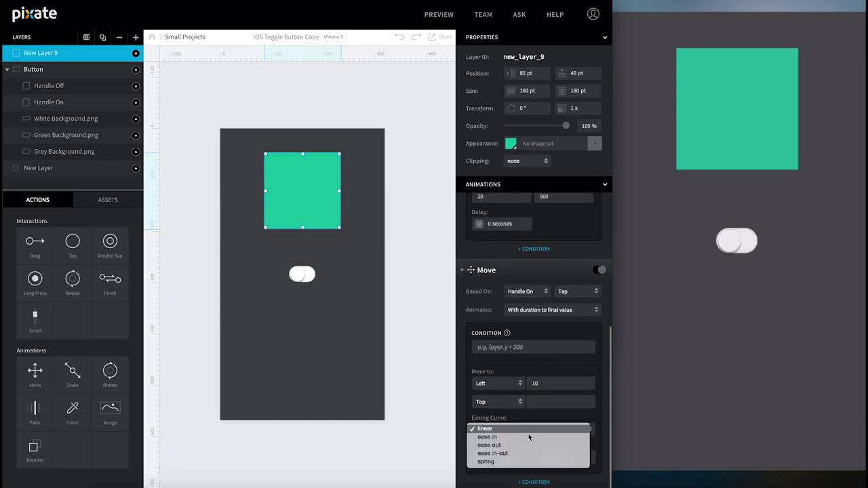
left_click(518, 462)
Step: Change the horizontal reference of the Handle Off-based Move animation from Left to Right
scroll(537, 362, "up", 1)
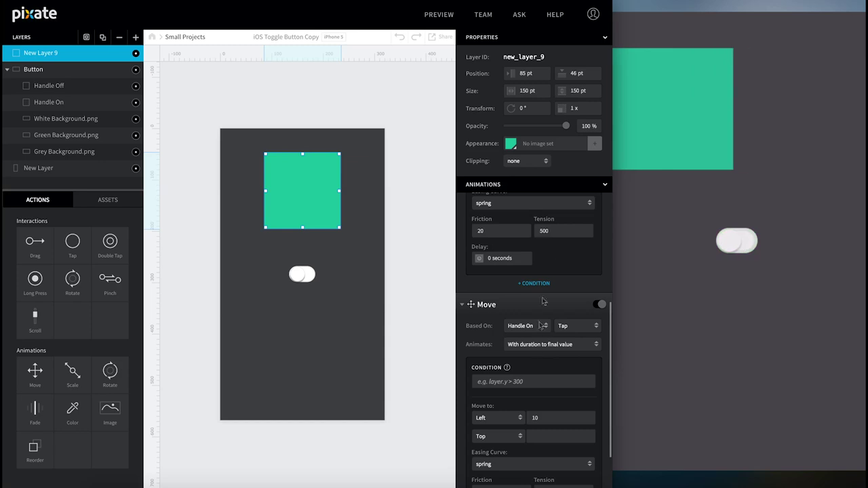
scroll(550, 261, "up", 6)
left_click(518, 366)
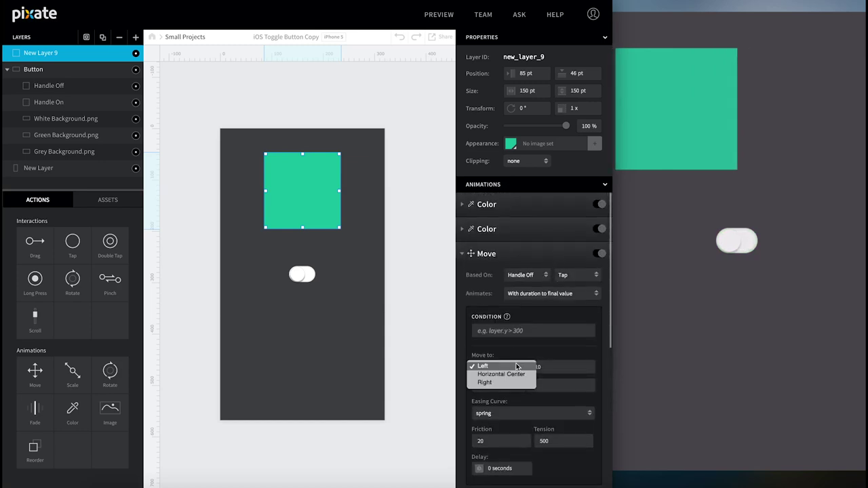
left_click(500, 385)
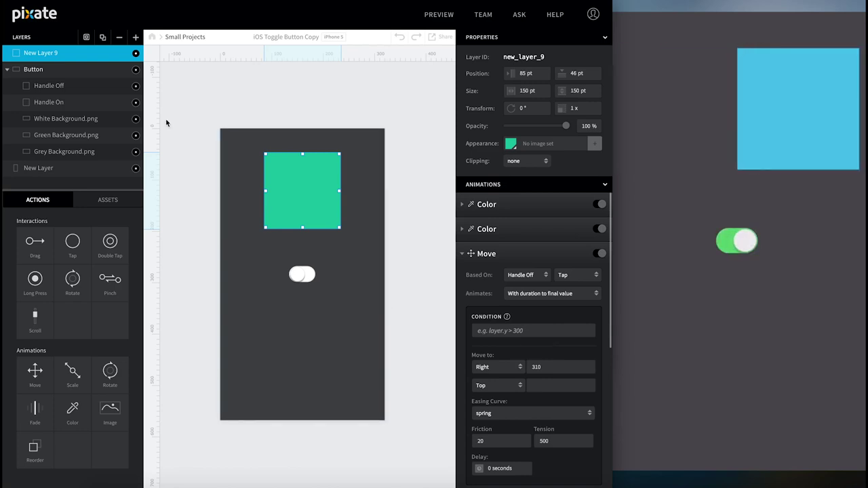
Step: Select the Button layer and collapse its group in the layer list
left_click(47, 71)
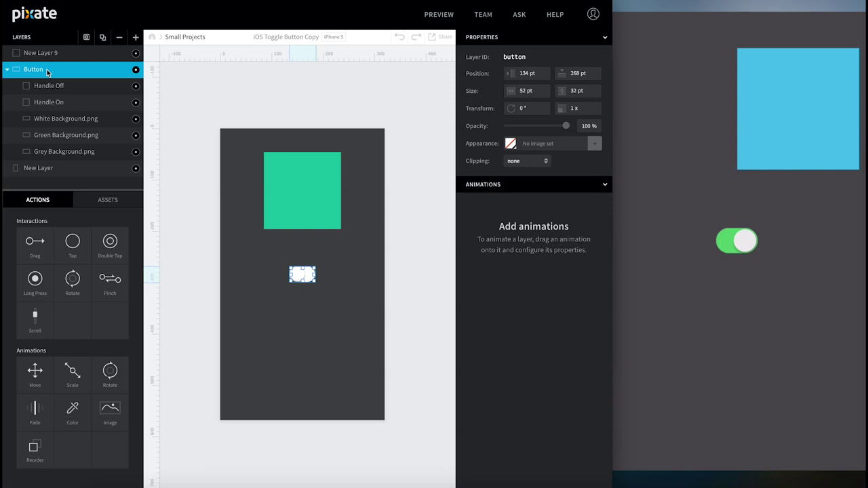
left_click(7, 71)
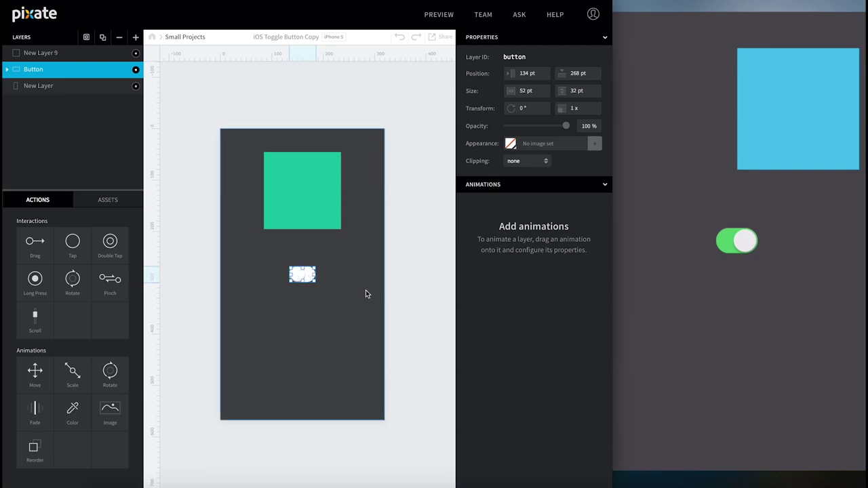
Step: Try to move the toggle button down directly on the canvas, and undo the move
left_click_drag(302, 275, 303, 348)
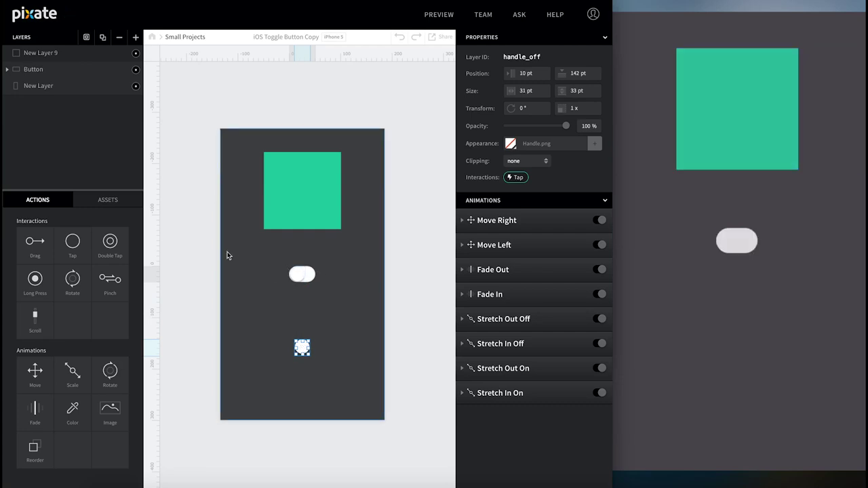
key("ctrl+z")
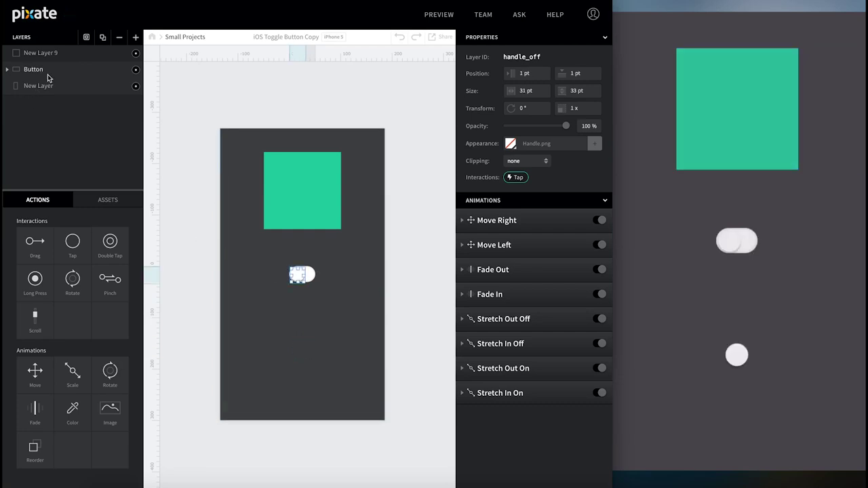
Step: Position the Button layer at 200 pt horizontally and 400 pt vertically
left_click(47, 74)
left_click(539, 72)
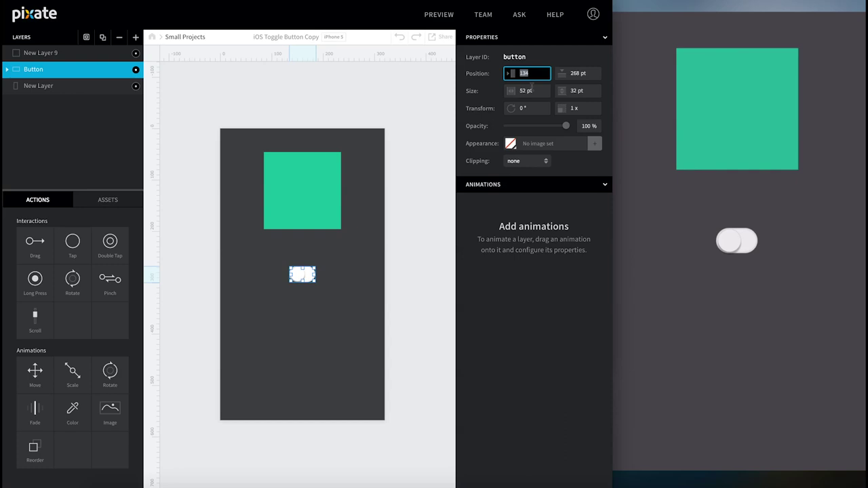
type("200")
key("Tab")
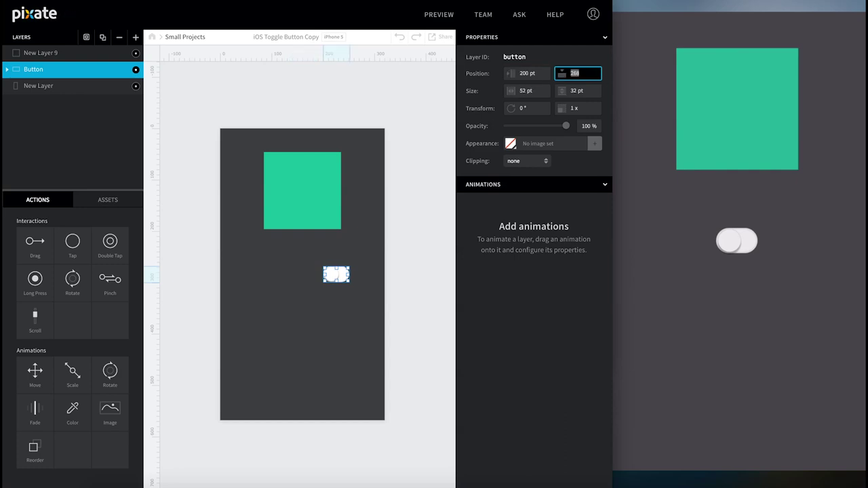
type("400")
key("Tab")
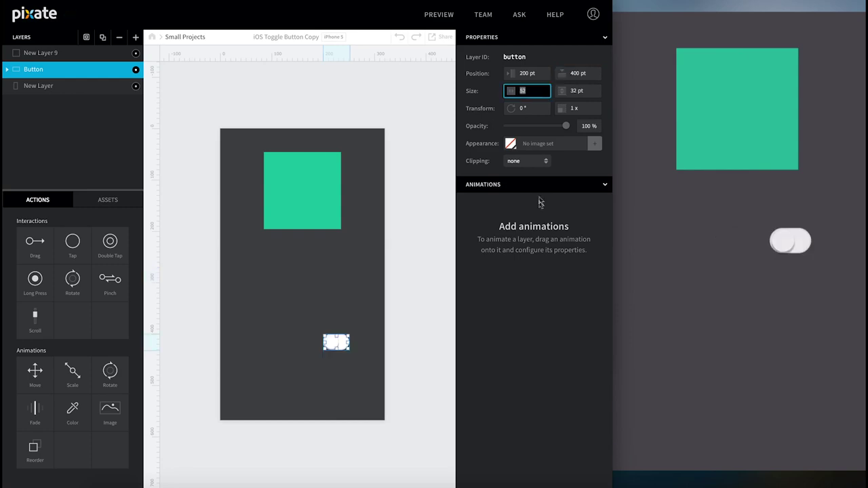
left_click(552, 293)
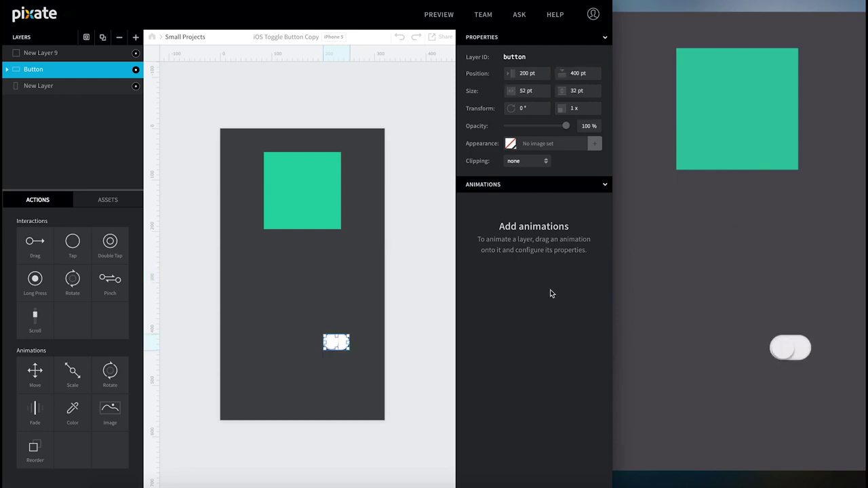